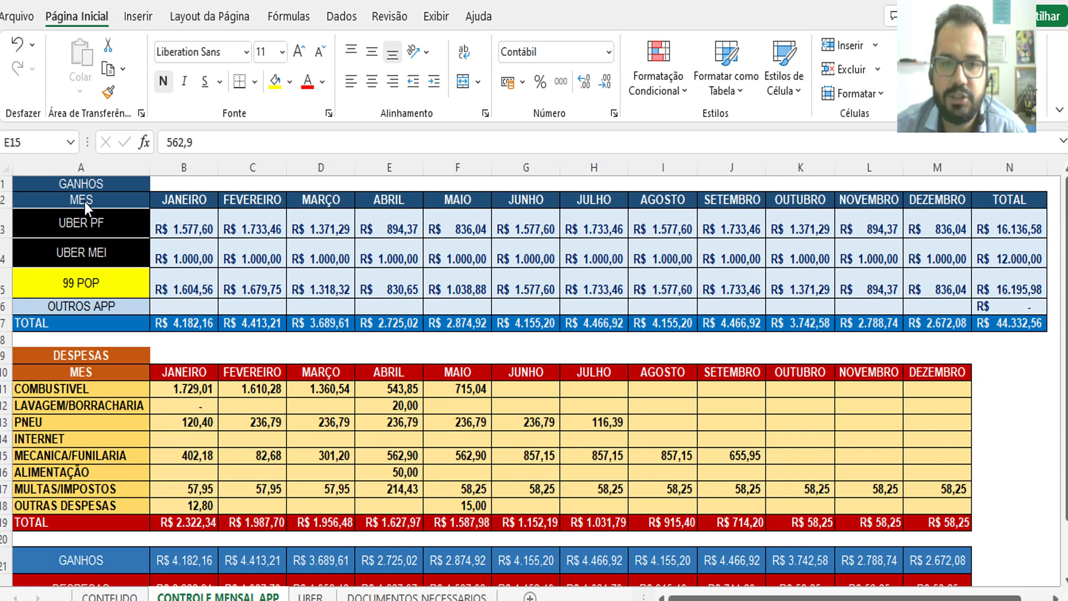
Step: Examine the UBER PF and UBER MEI rows of the earnings table across the first months
{"action": "left_click", "coordinate": [100, 223]}
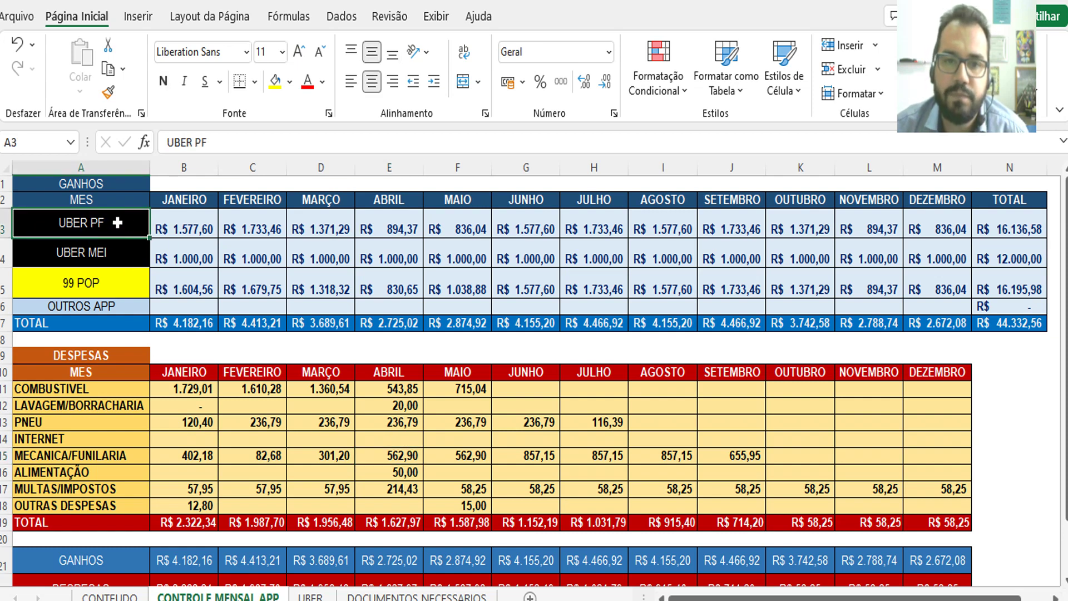
{"action": "left_click", "coordinate": [108, 258]}
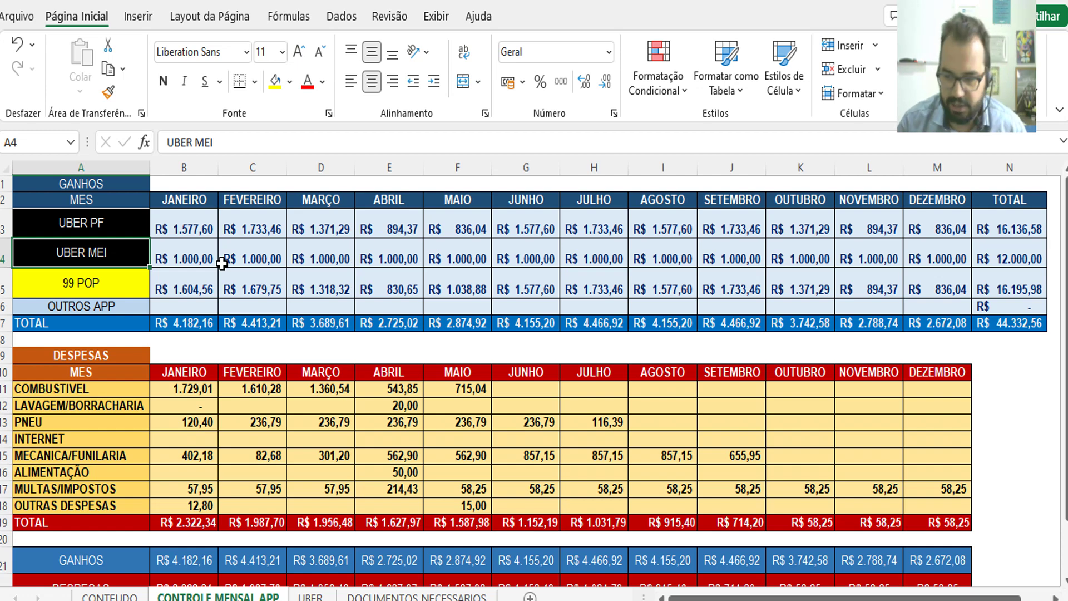
{"action": "left_click_drag", "start_coordinate": [131, 257], "coordinate": [418, 247]}
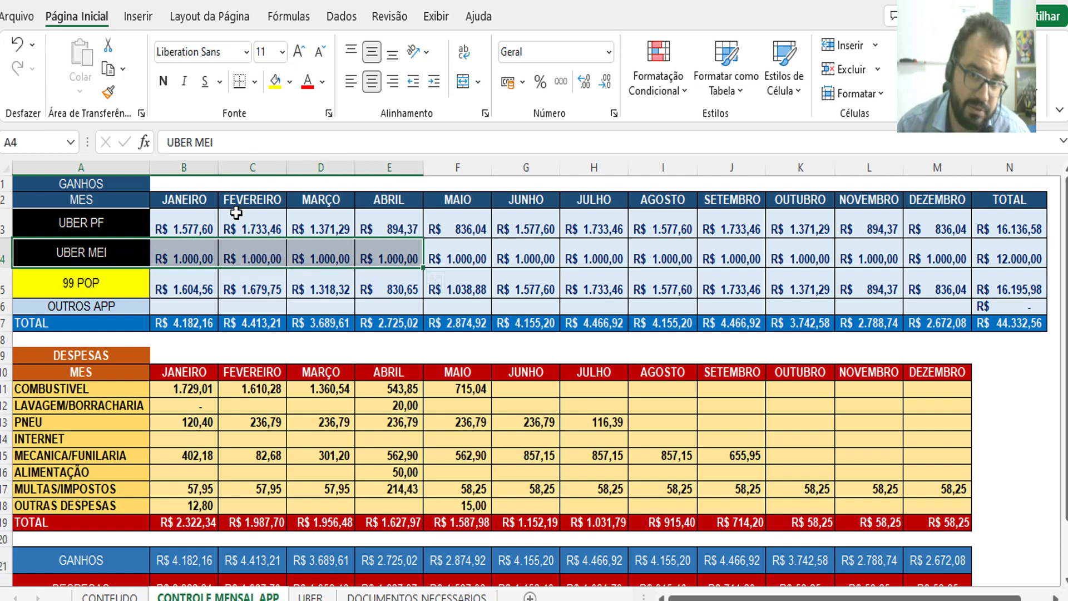
{"action": "left_click", "coordinate": [116, 224]}
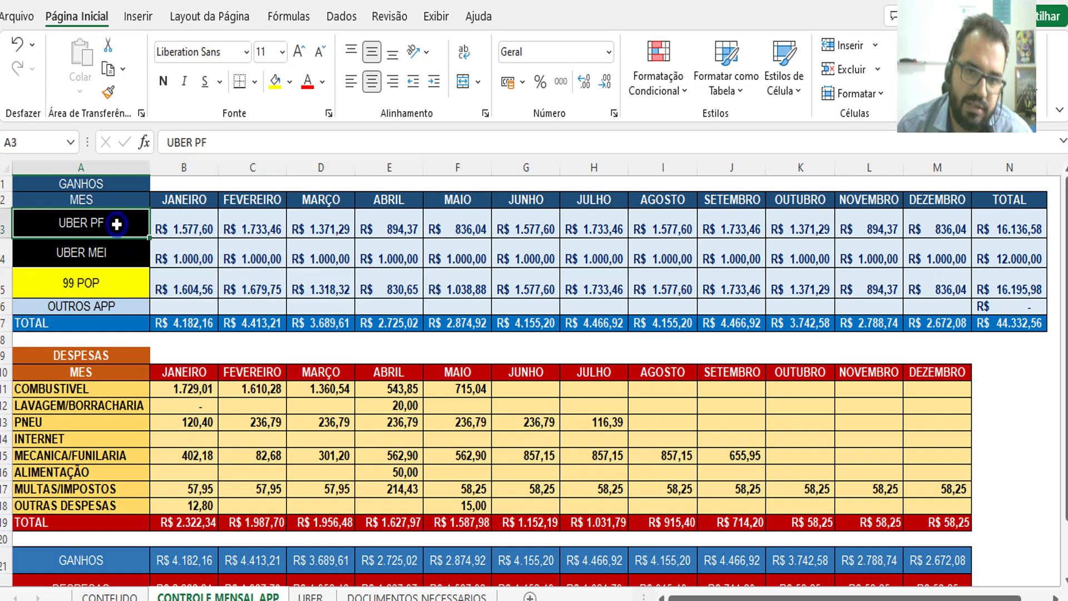
{"action": "left_click_drag", "start_coordinate": [116, 224], "coordinate": [323, 228]}
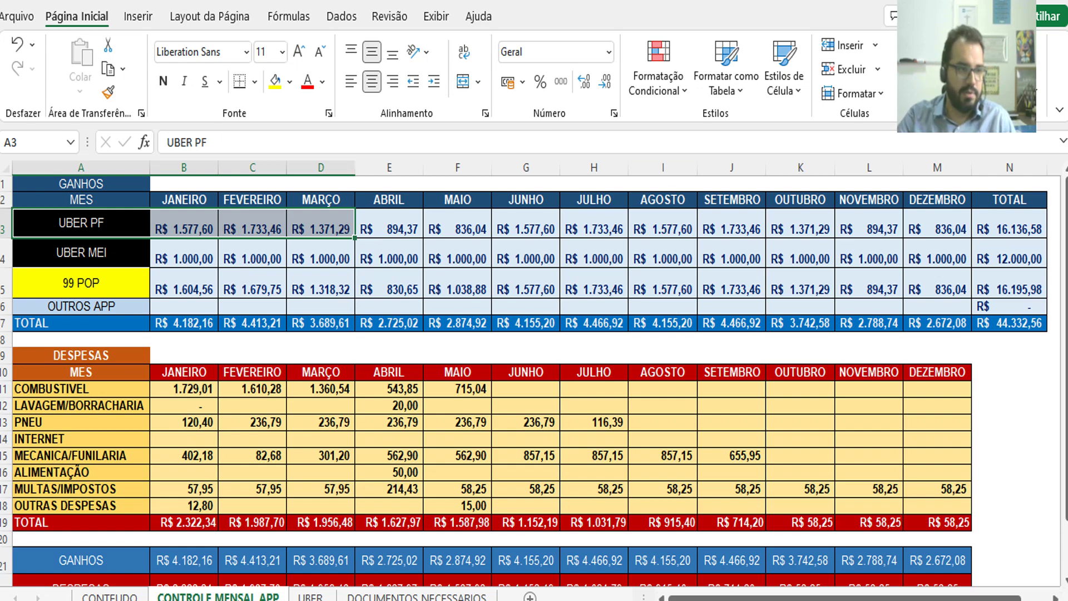
{"action": "left_click", "coordinate": [80, 222]}
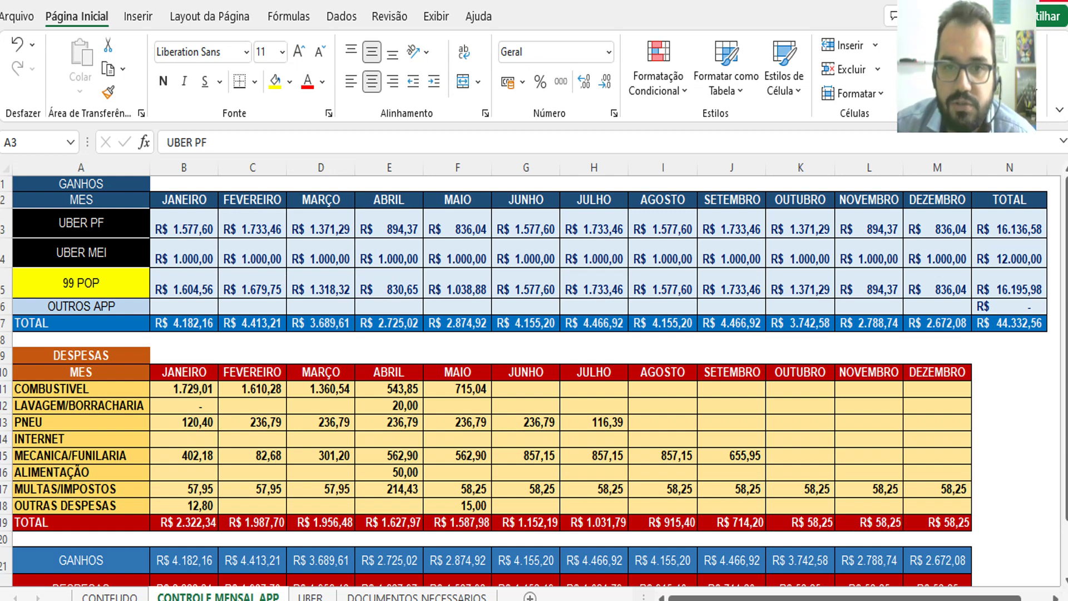
{"action": "left_click", "coordinate": [345, 225], "text": "shift"}
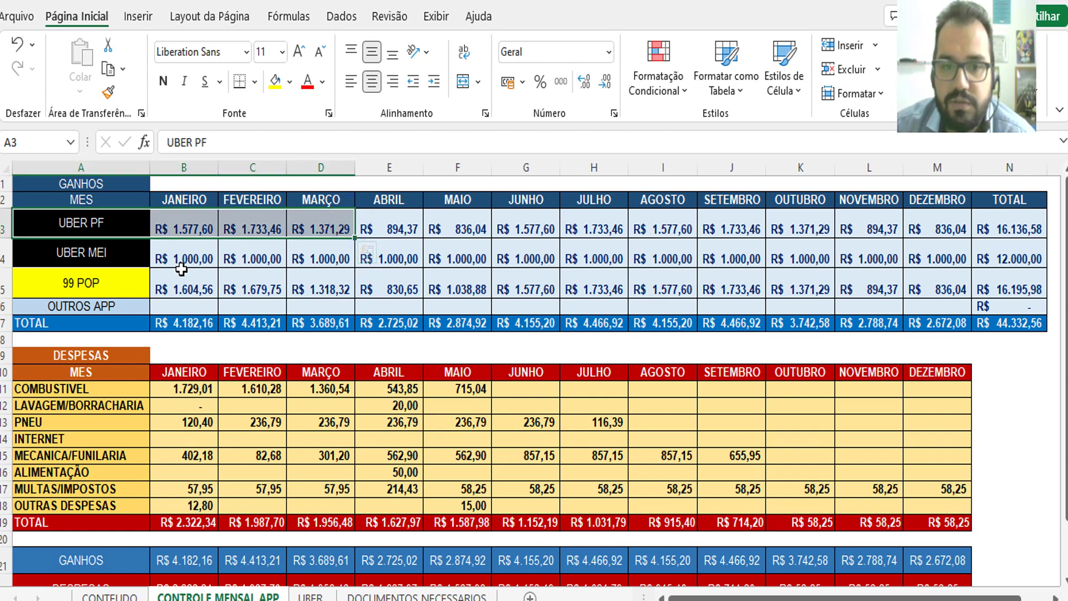
{"action": "scroll", "coordinate": [181, 269], "scroll_direction": "down", "scroll_amount": 2}
{"action": "scroll", "coordinate": [217, 243], "scroll_direction": "up", "scroll_amount": 2}
Step: Enter the year 2021 in cell B1, beside the GANHOS heading
{"action": "left_click", "coordinate": [184, 184]}
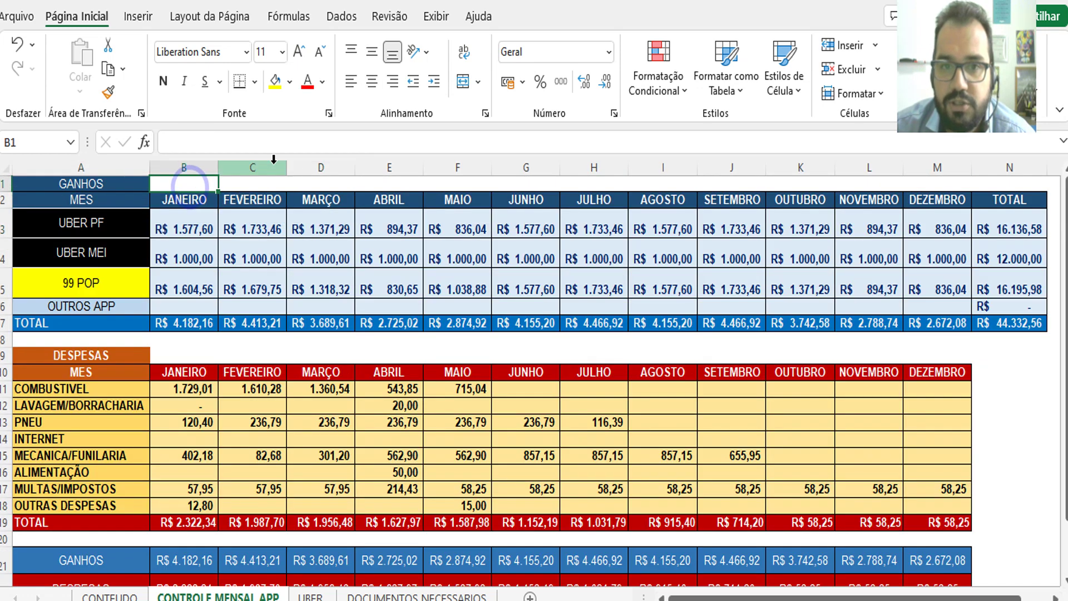
{"action": "type", "text": "20"}
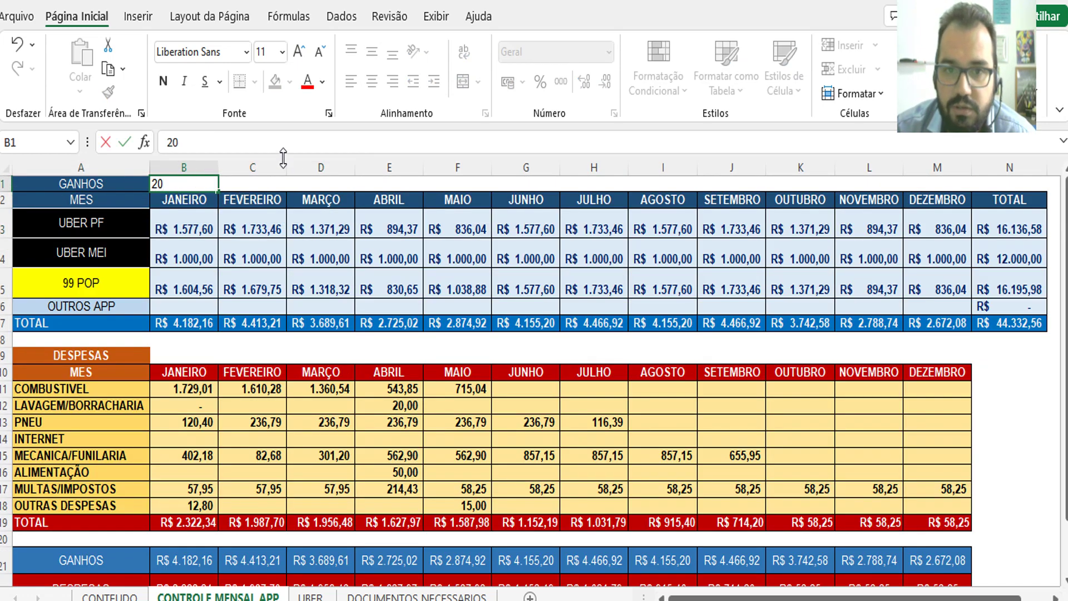
{"action": "type", "text": "21"}
{"action": "key", "text": "Return"}
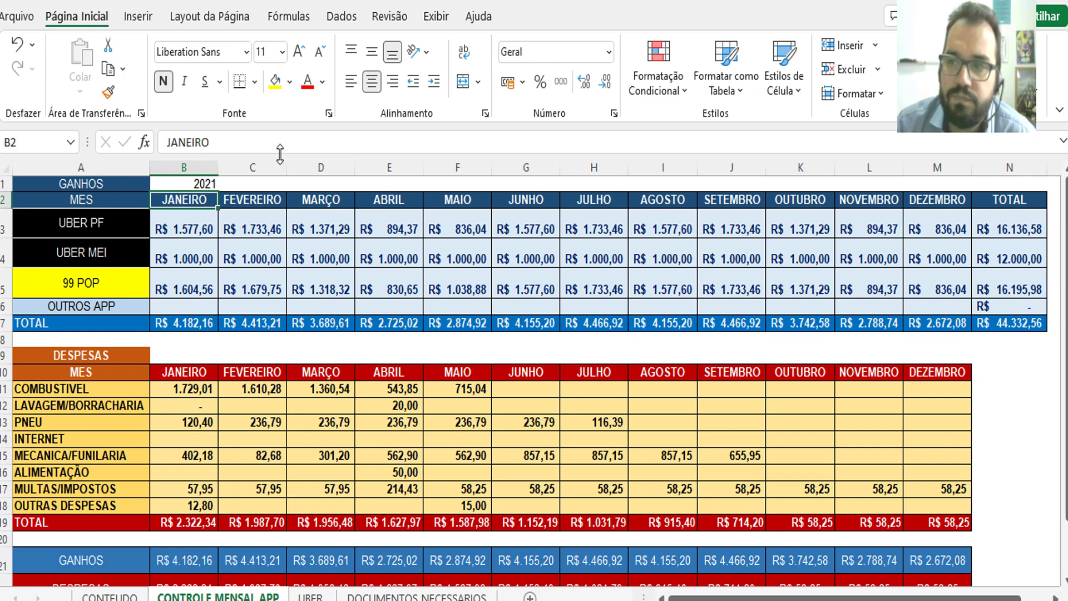
Step: Review the monthly UBER PF and UBER MEI earnings across the year in the GANHOS table
{"action": "left_click", "coordinate": [163, 201]}
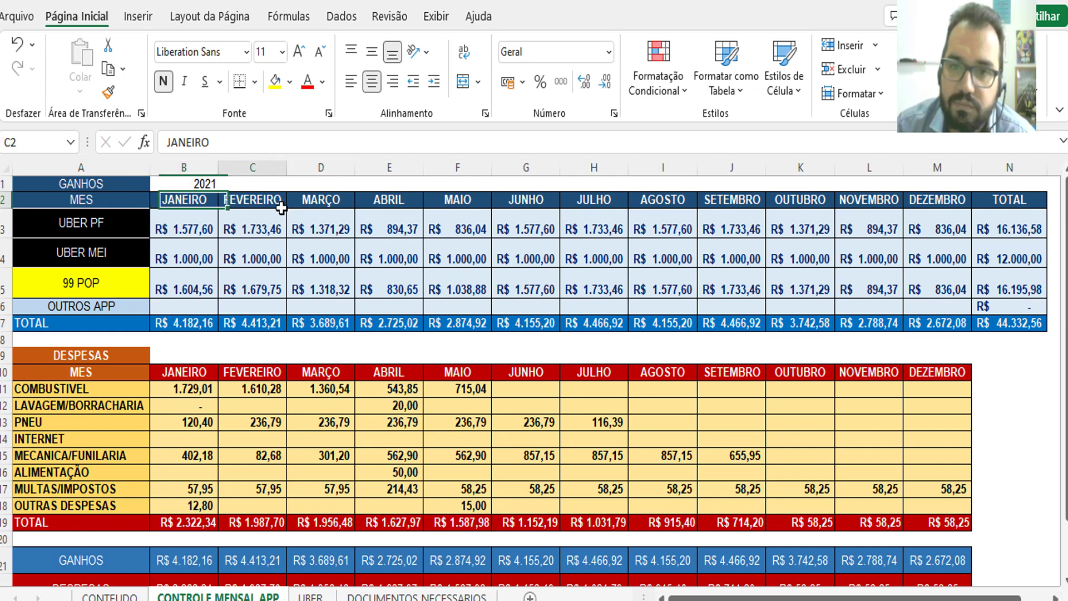
{"action": "left_click", "coordinate": [389, 198]}
{"action": "left_click", "coordinate": [476, 212]}
{"action": "left_click", "coordinate": [573, 224]}
{"action": "left_click", "coordinate": [651, 224]}
{"action": "left_click", "coordinate": [790, 225]}
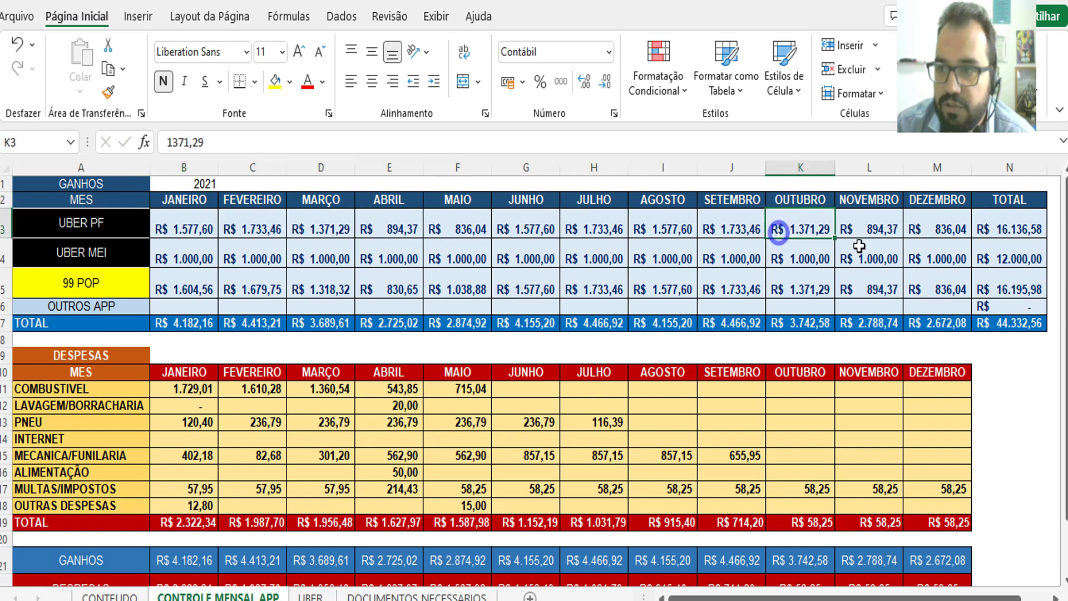
{"action": "left_click", "coordinate": [893, 250]}
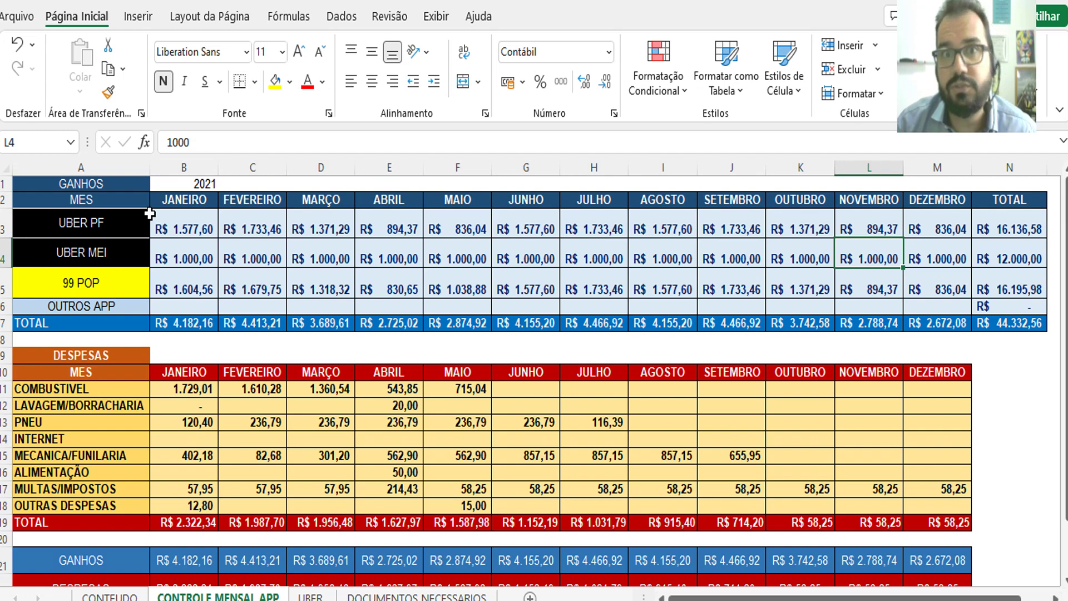
{"action": "left_click", "coordinate": [188, 224]}
{"action": "left_click", "coordinate": [336, 226]}
{"action": "left_click", "coordinate": [461, 226]}
{"action": "left_click", "coordinate": [734, 228]}
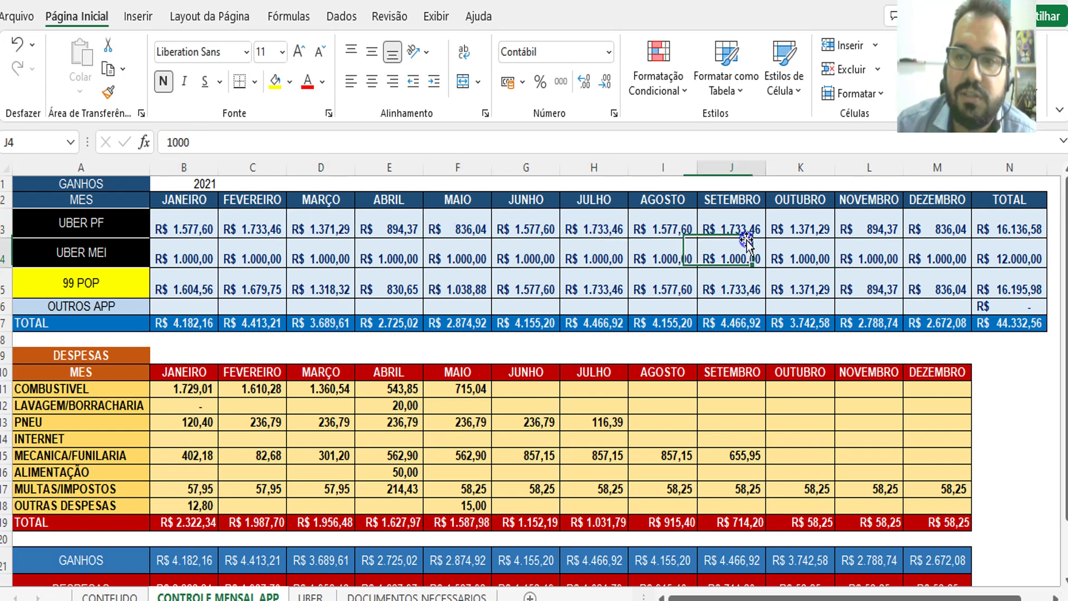
{"action": "left_click", "coordinate": [746, 247]}
{"action": "left_click", "coordinate": [189, 223]}
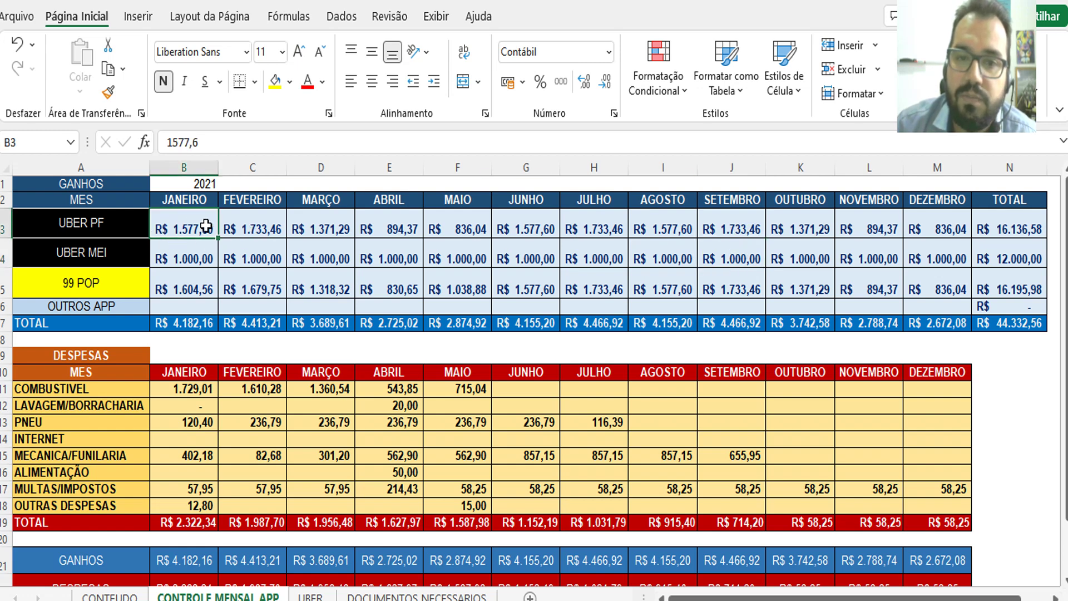
{"action": "left_click", "coordinate": [256, 223]}
{"action": "left_click", "coordinate": [315, 231]}
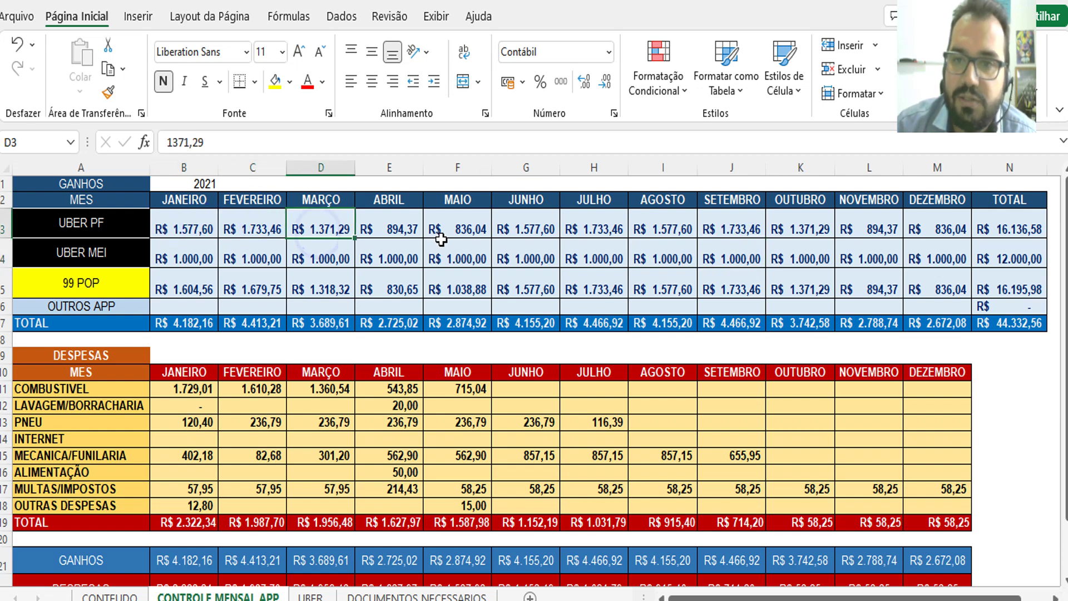
{"action": "left_click", "coordinate": [410, 226]}
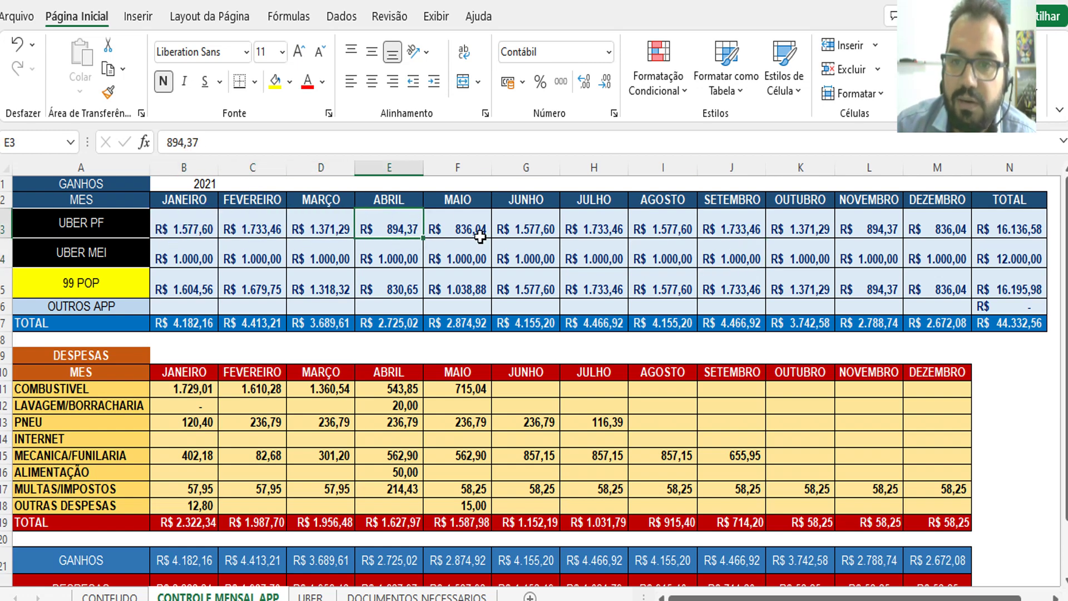
Step: Check the monthly TOTAL formulas of the earnings table and the July and September app entries that feed them
{"action": "left_click", "coordinate": [184, 323]}
{"action": "left_click", "coordinate": [270, 326]}
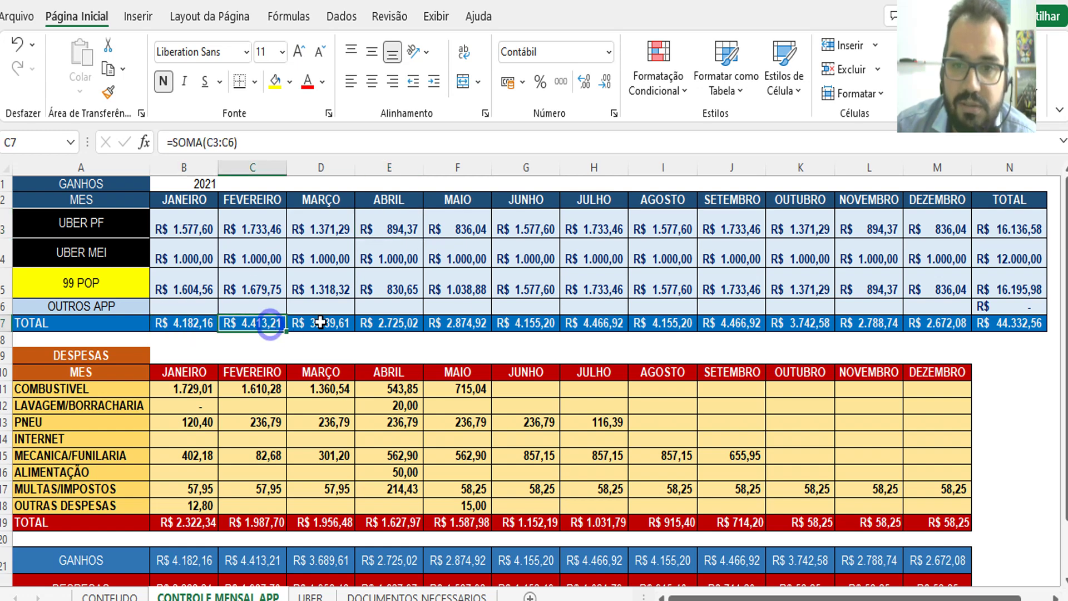
{"action": "left_click", "coordinate": [451, 326]}
{"action": "left_click", "coordinate": [568, 325]}
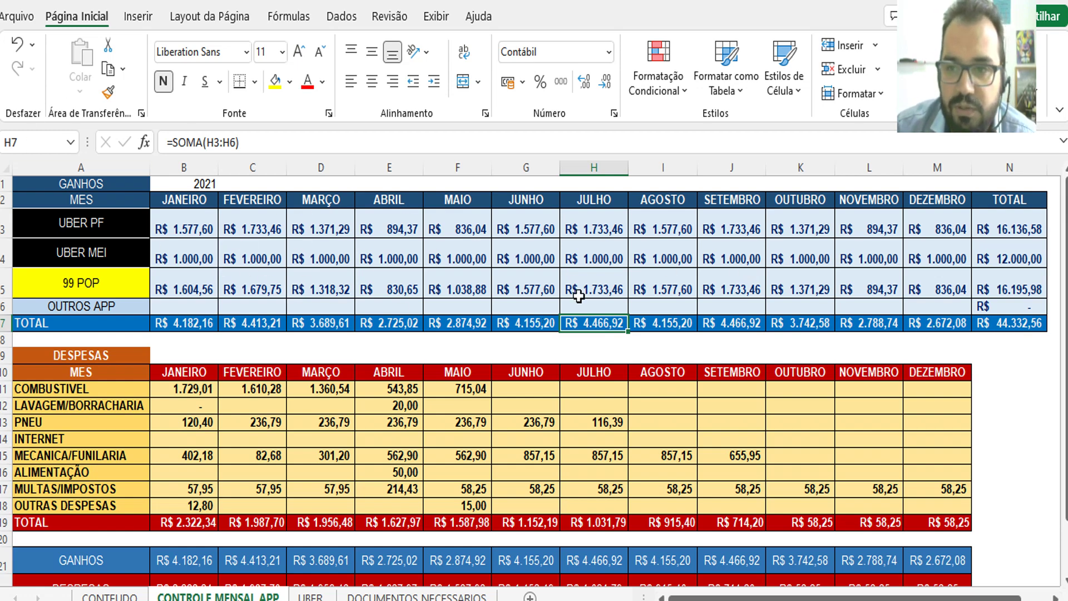
{"action": "left_click", "coordinate": [594, 232]}
{"action": "left_click", "coordinate": [593, 283]}
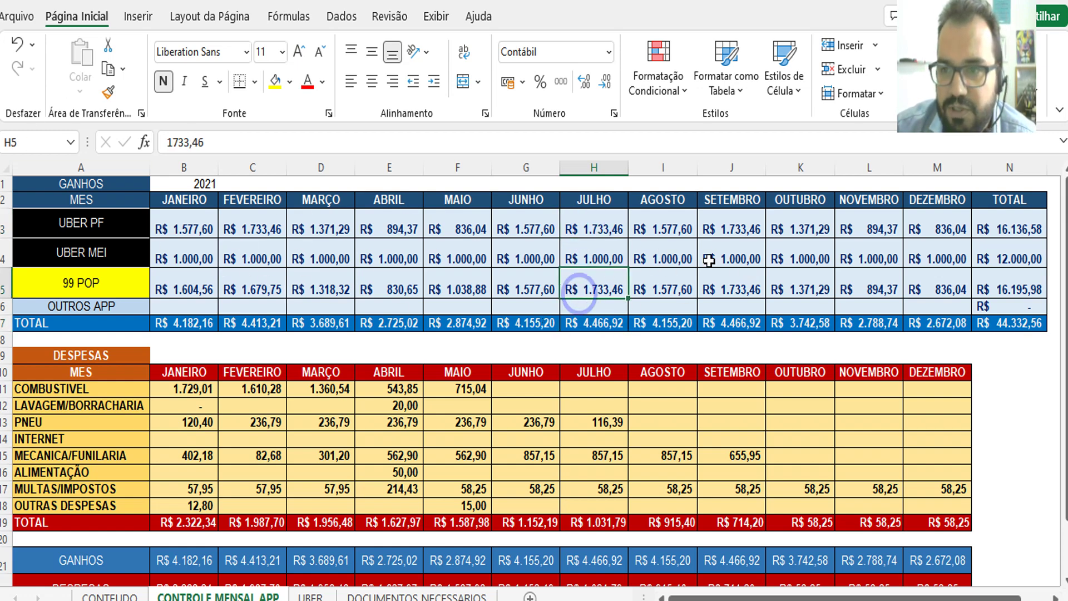
{"action": "left_click", "coordinate": [740, 245]}
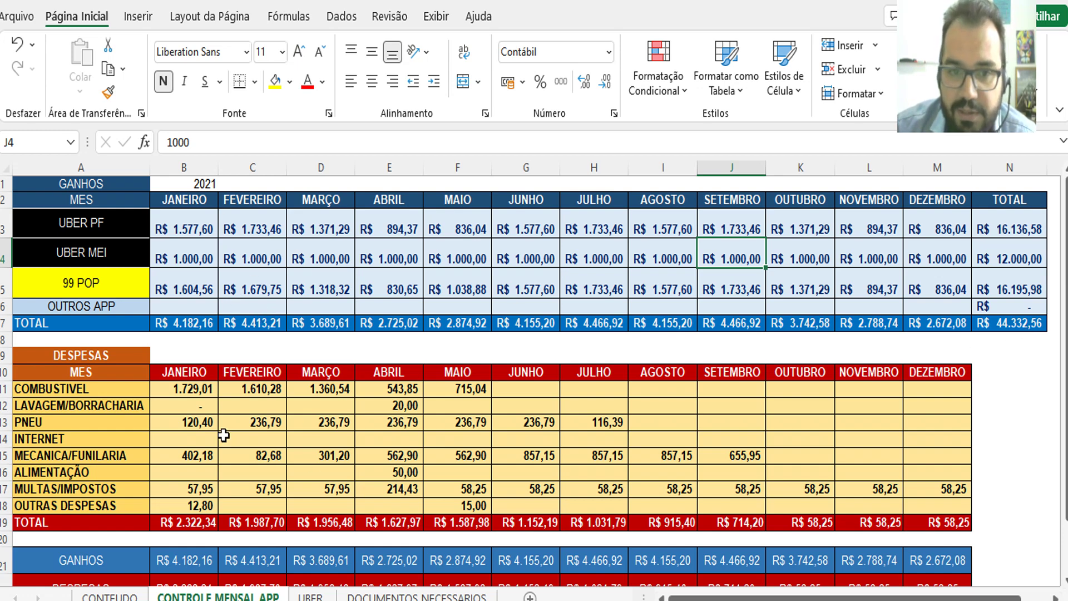
Step: Review the DESPESAS table, covering the monthly fuel costs and the mechanic, food, fines/taxes and other expense categories
{"action": "left_click", "coordinate": [195, 393]}
{"action": "left_click", "coordinate": [276, 392]}
{"action": "left_click", "coordinate": [372, 396]}
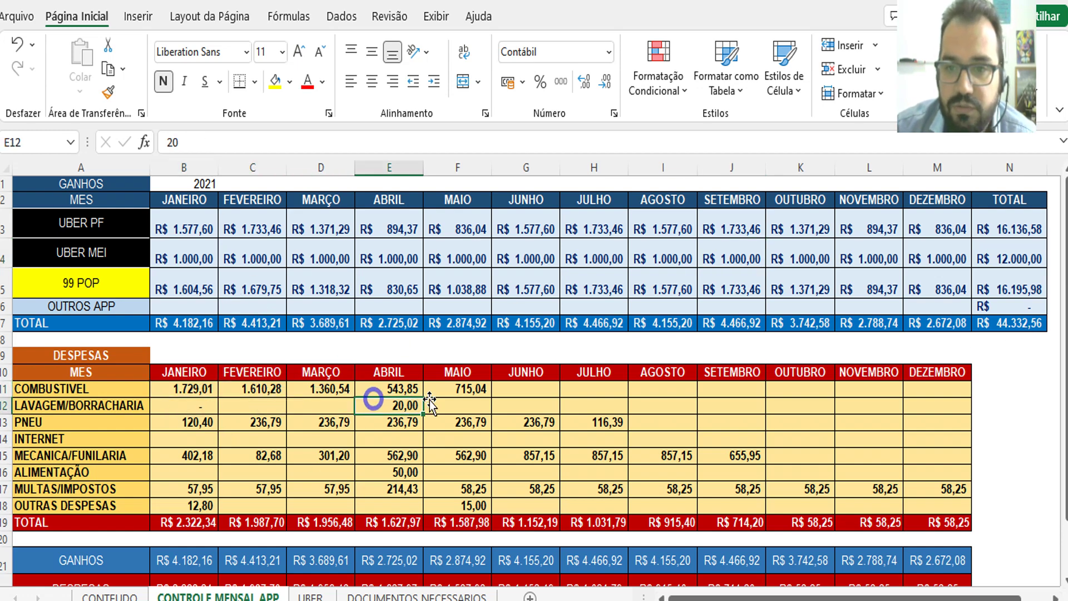
{"action": "left_click", "coordinate": [480, 389]}
{"action": "left_click", "coordinate": [566, 389]}
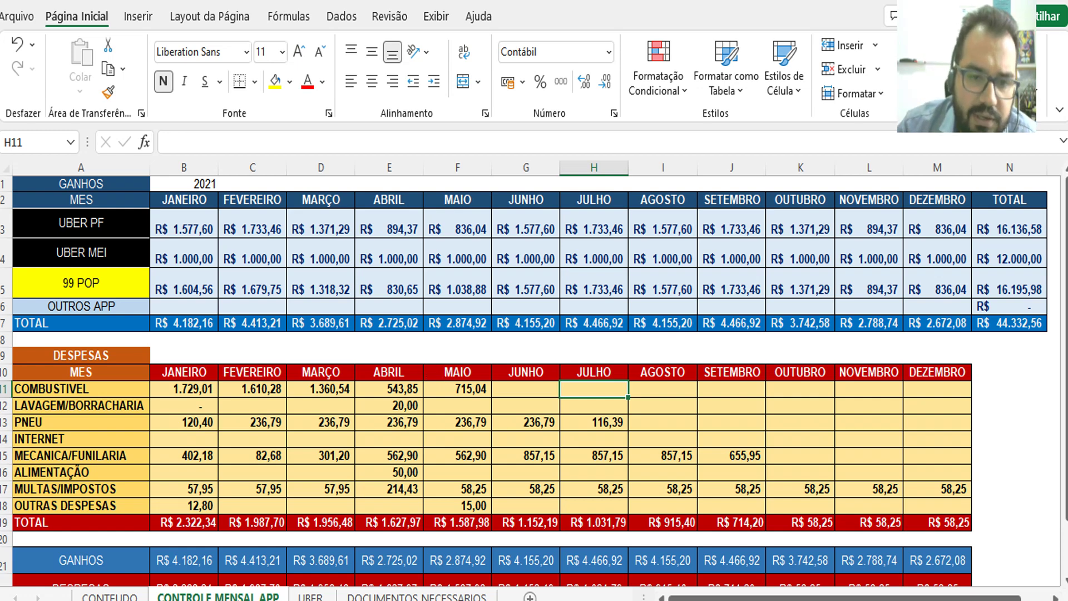
{"action": "left_click", "coordinate": [86, 453]}
{"action": "left_click", "coordinate": [81, 474]}
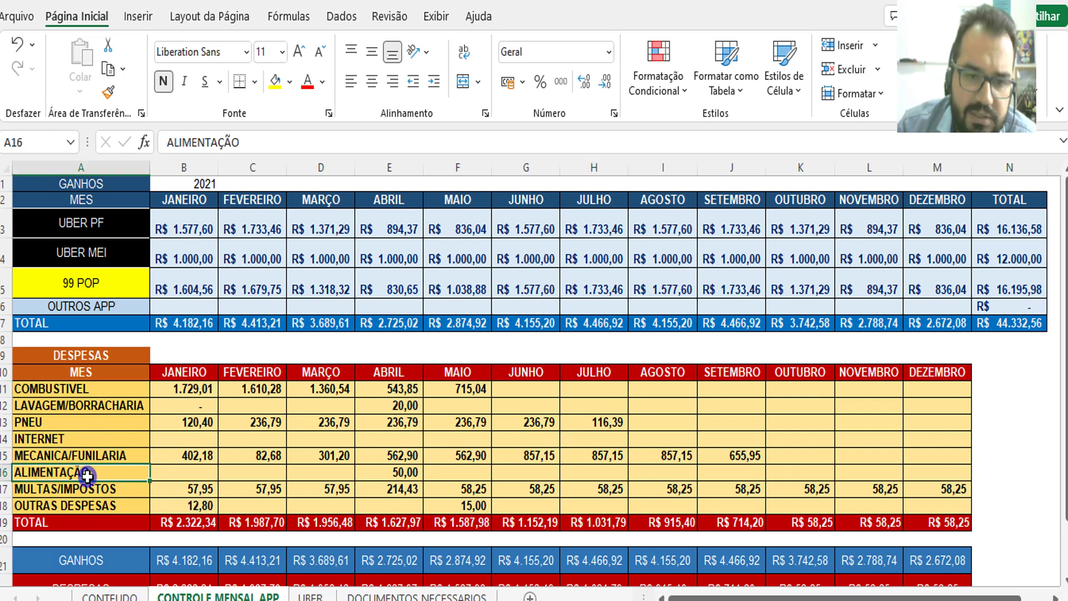
{"action": "left_click", "coordinate": [83, 489]}
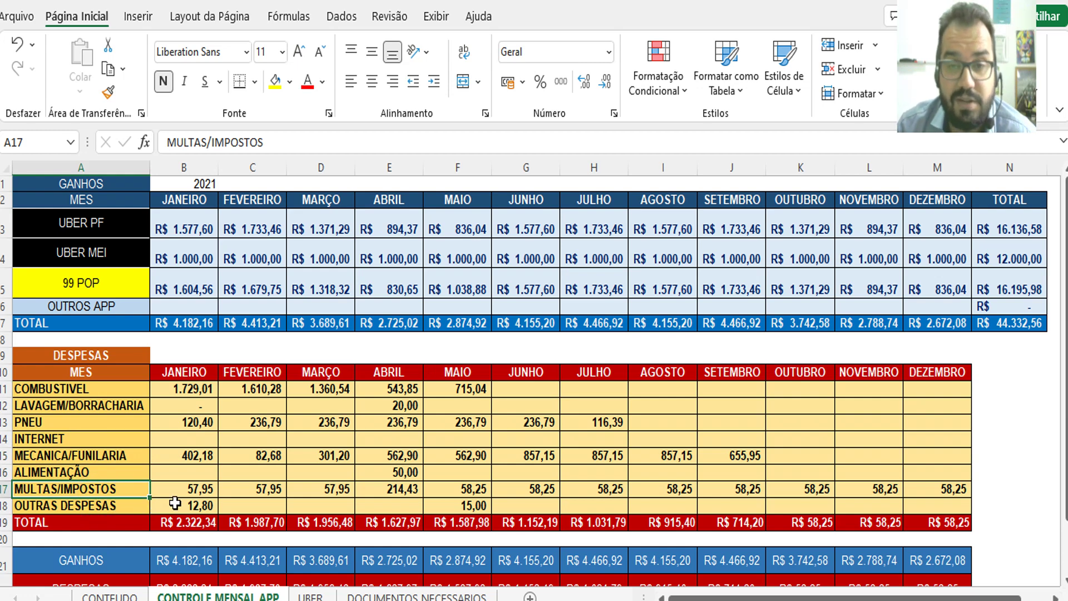
{"action": "left_click", "coordinate": [109, 507]}
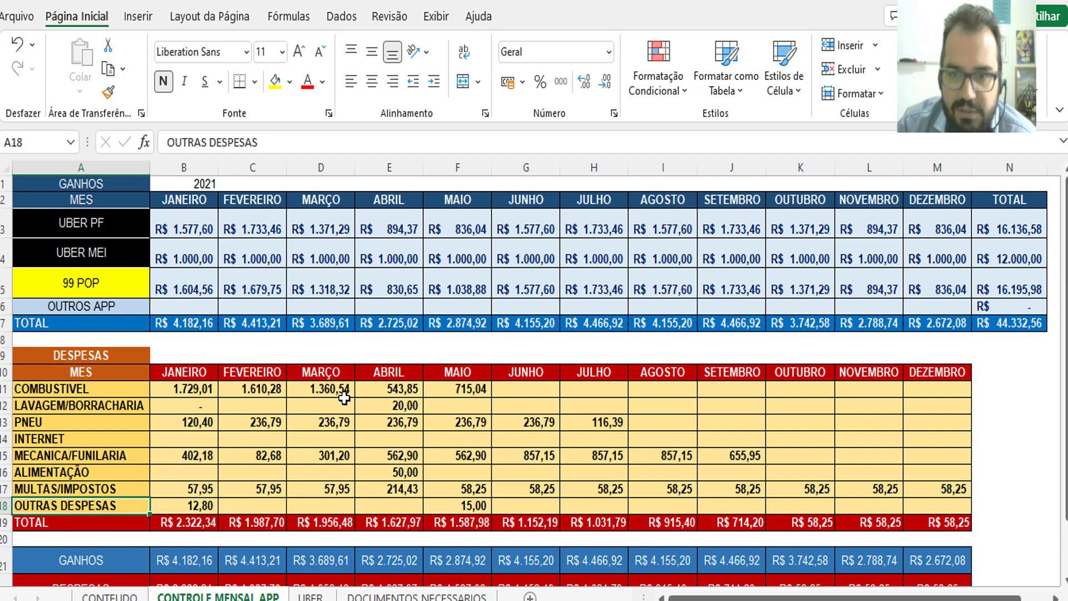
Step: Rename the UBER sheet as DECLARAÇÃO DE IMPOSTO DE RENDA
{"action": "right_click", "coordinate": [312, 596]}
{"action": "left_click", "coordinate": [371, 395]}
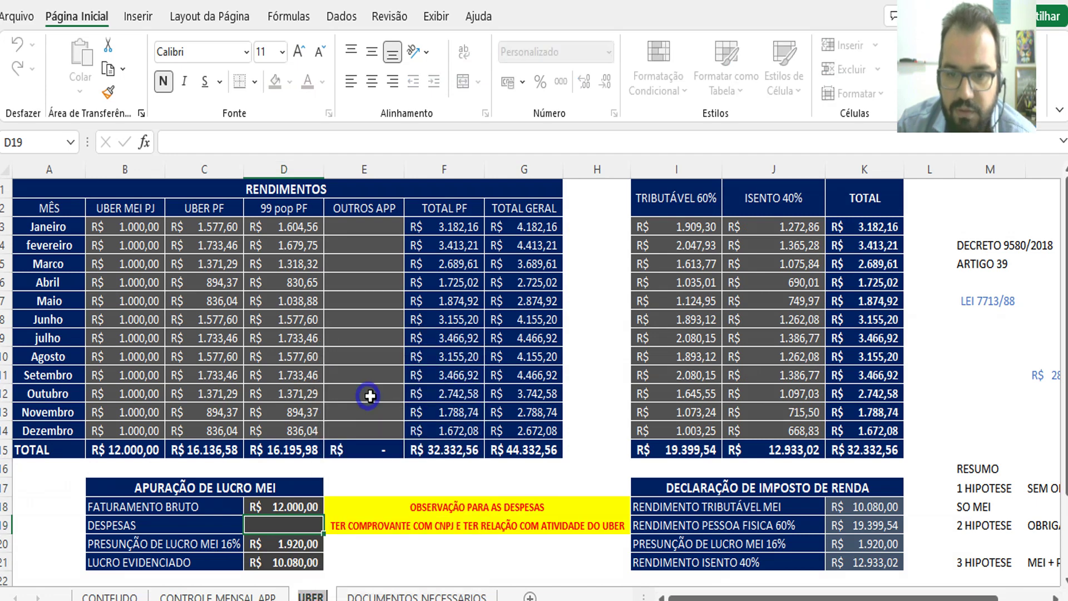
{"action": "type", "text": "APUR"}
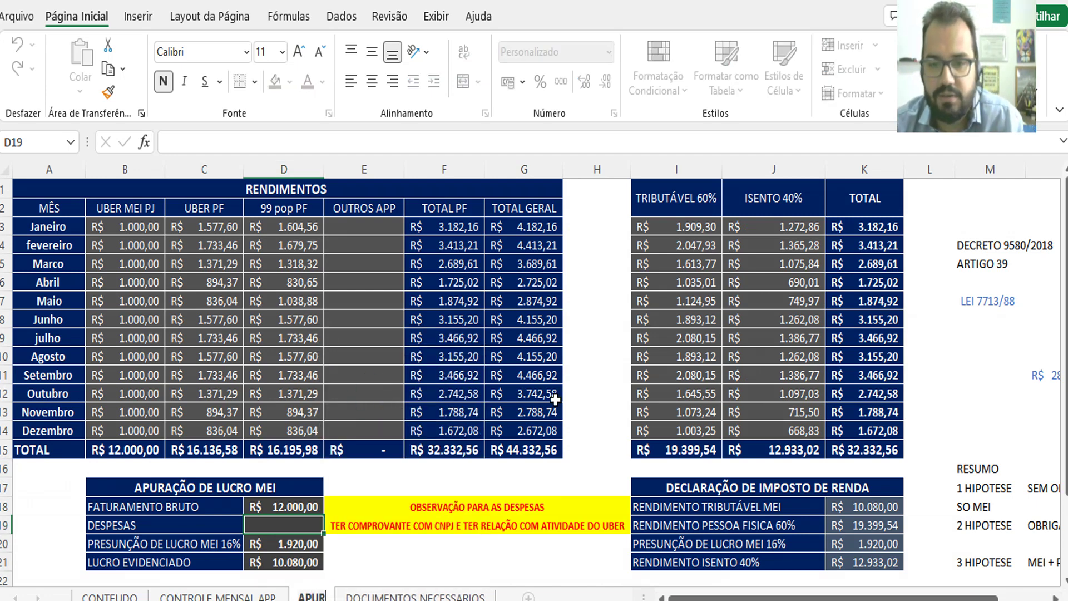
{"action": "key", "text": "BackSpace"}
{"action": "key", "text": "BackSpace"}
{"action": "key", "text": "BackSpace"}
{"action": "key", "text": "BackSpace"}
{"action": "type", "text": "DEC"}
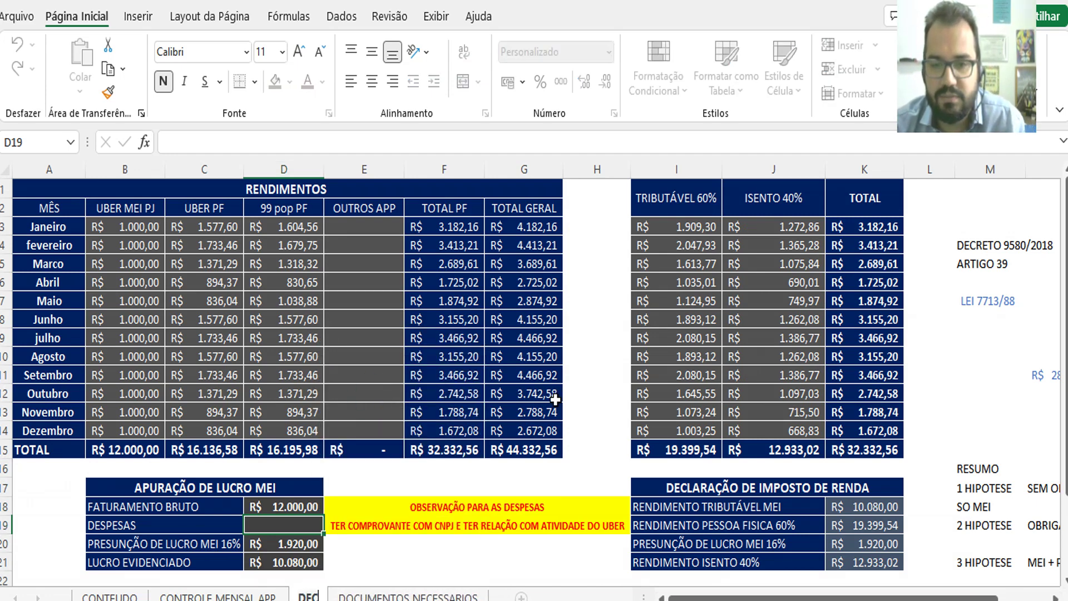
{"action": "type", "text": "LARA"}
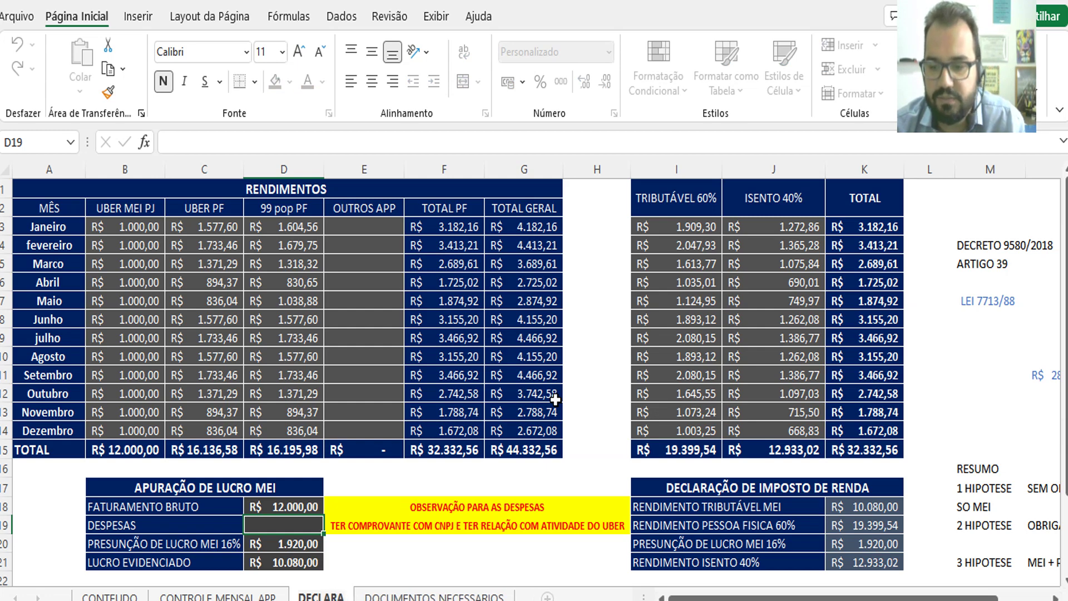
{"action": "type", "text": "ÇÃO DE IMP"}
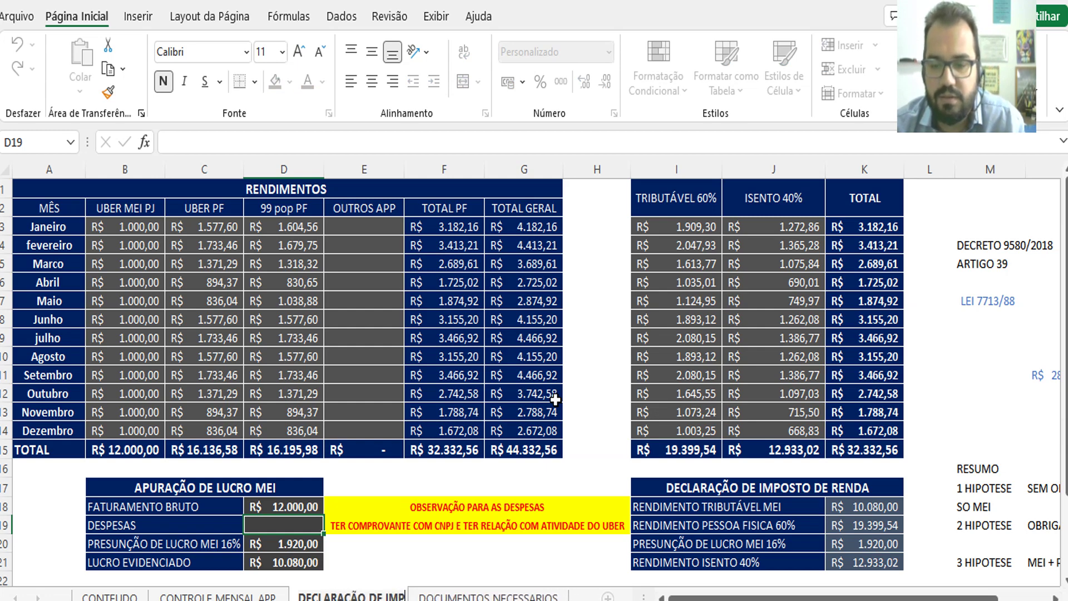
{"action": "type", "text": "OSTO DE RENDA"}
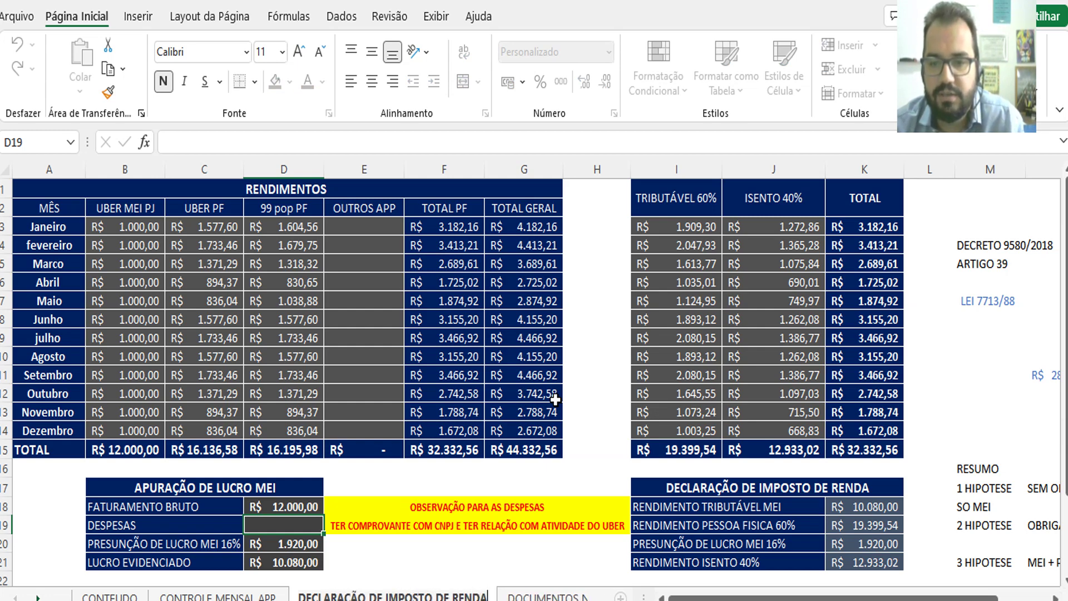
{"action": "key", "text": "Return"}
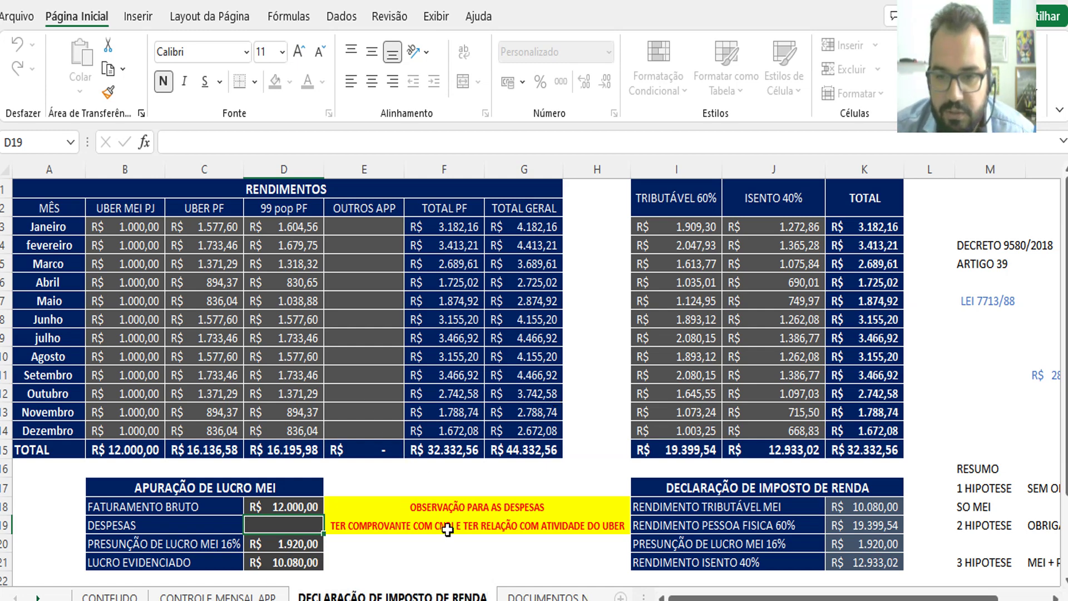
Step: Examine the APURAÇÃO DE LUCRO MEI calculation, covering the UBER MEI PJ income, the expense receipt note and the 16% presumed profit formula
{"action": "left_click", "coordinate": [448, 529]}
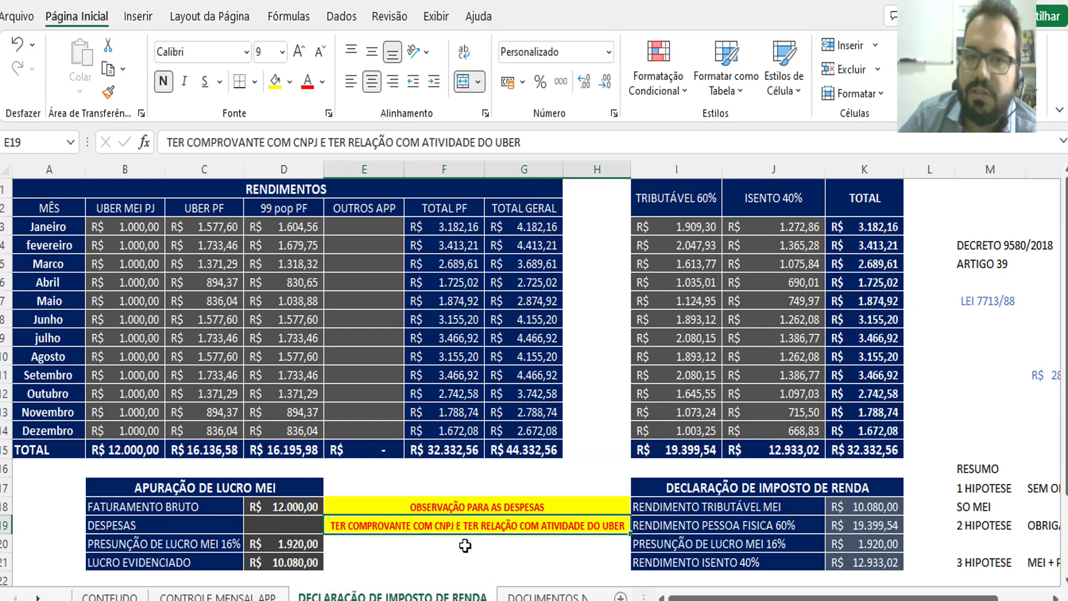
{"action": "scroll", "coordinate": [512, 445], "scroll_direction": "down", "scroll_amount": 2}
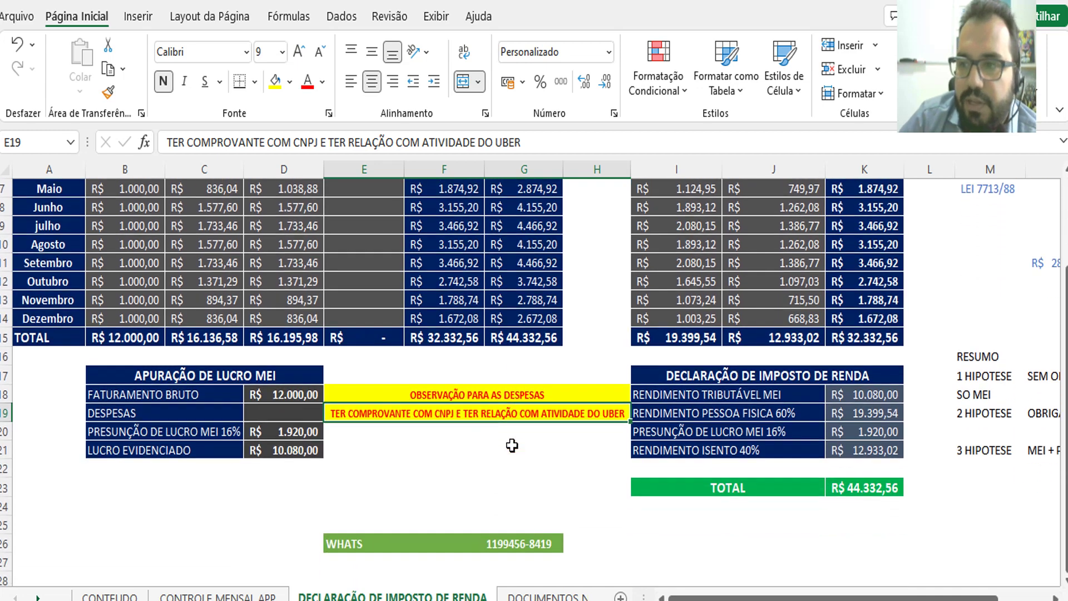
{"action": "scroll", "coordinate": [512, 445], "scroll_direction": "up", "scroll_amount": 2}
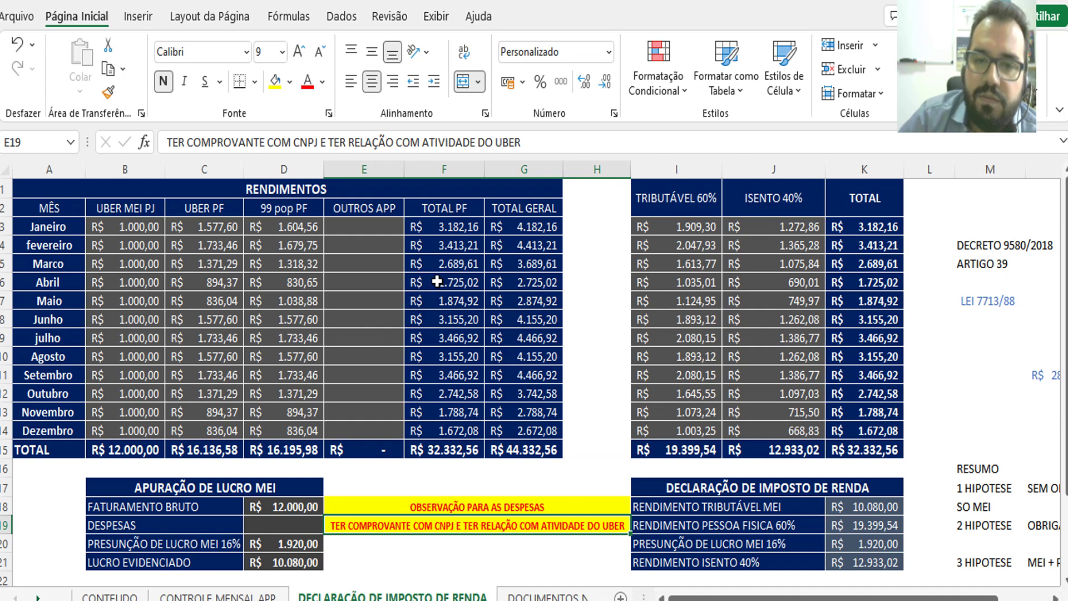
{"action": "left_click_drag", "start_coordinate": [135, 223], "coordinate": [124, 416]}
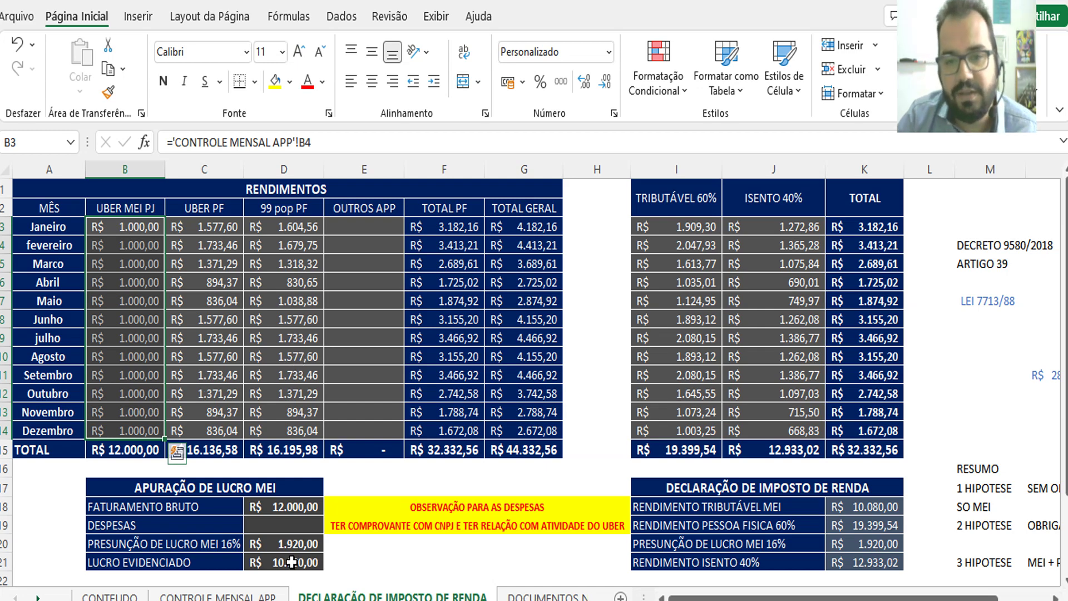
{"action": "left_click", "coordinate": [227, 542]}
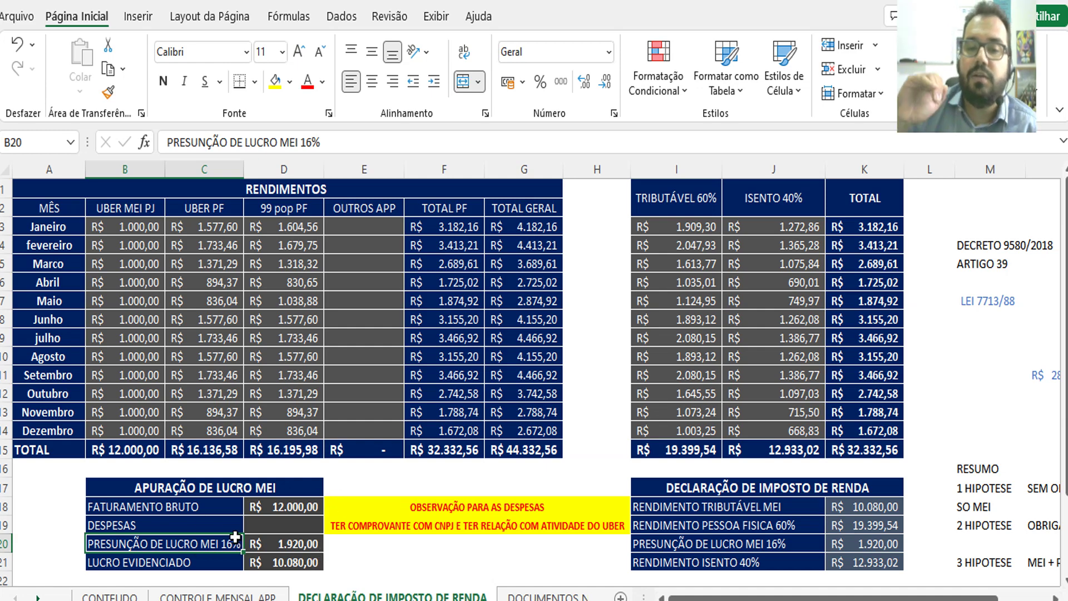
{"action": "left_click", "coordinate": [124, 453]}
{"action": "left_click", "coordinate": [236, 544]}
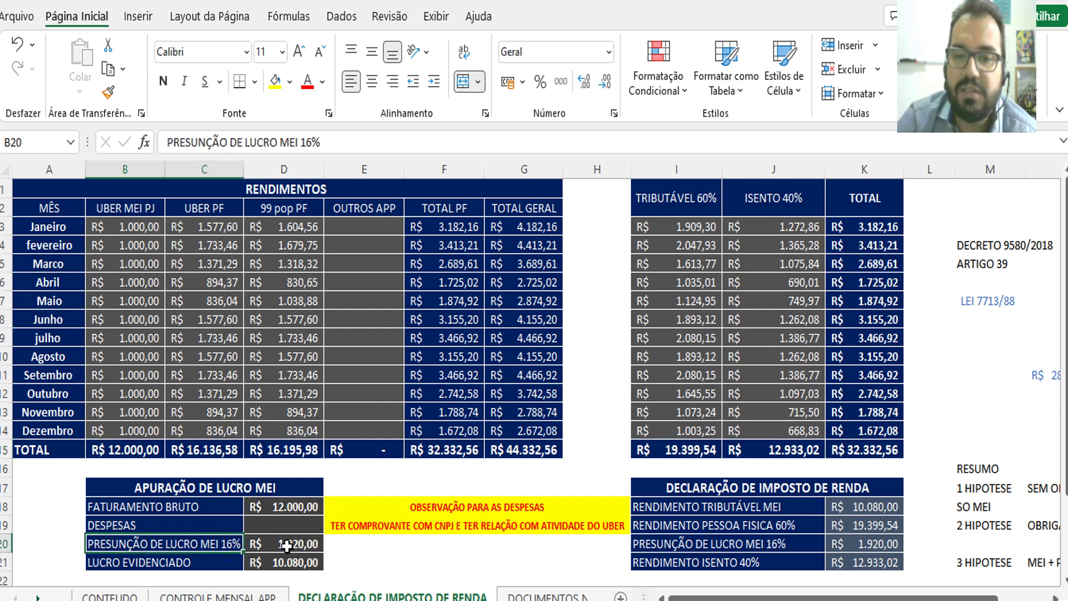
{"action": "left_click", "coordinate": [287, 542]}
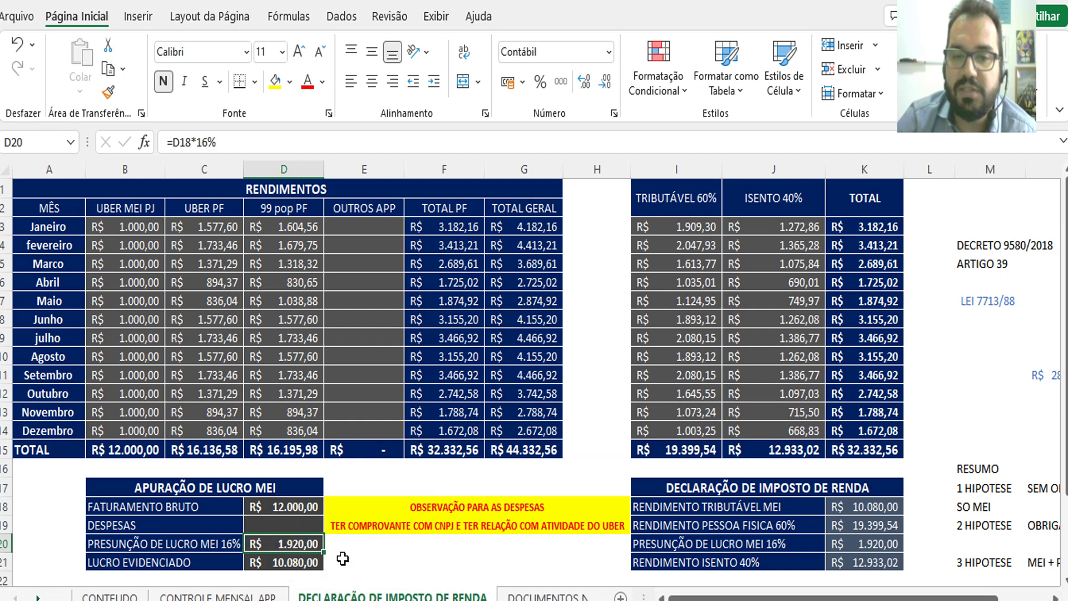
{"action": "left_click", "coordinate": [295, 510]}
{"action": "left_click", "coordinate": [293, 521]}
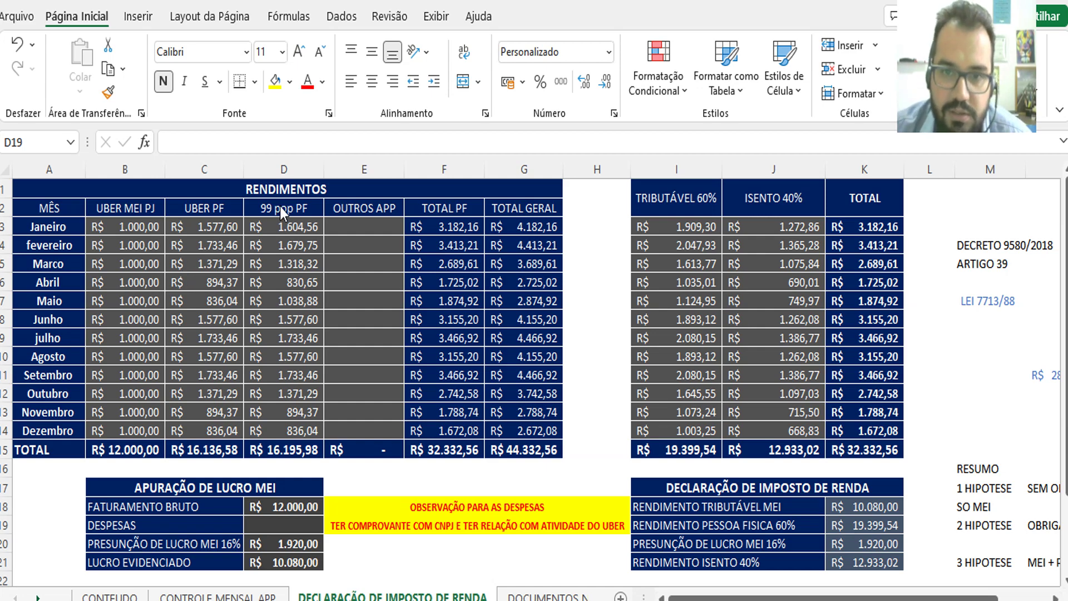
Step: Review the January UBER PF, 99 pop PF and OUTROS APP entries and how they feed the TOTAL PF and TOTAL GERAL columns
{"action": "left_click", "coordinate": [218, 233]}
{"action": "left_click", "coordinate": [220, 210]}
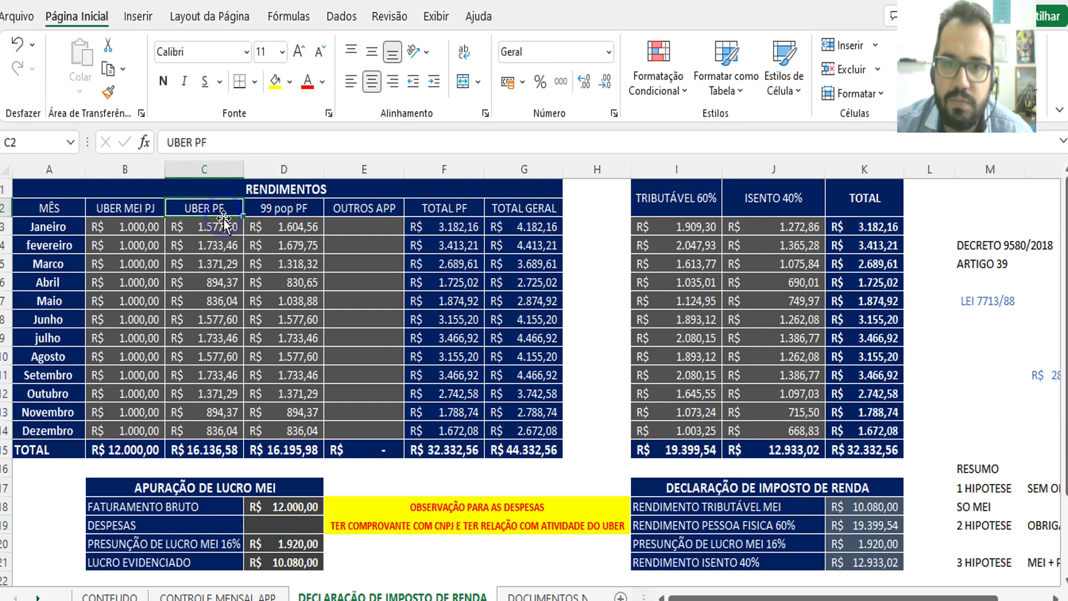
{"action": "left_click", "coordinate": [220, 226]}
{"action": "left_click", "coordinate": [280, 227]}
{"action": "left_click", "coordinate": [211, 211]}
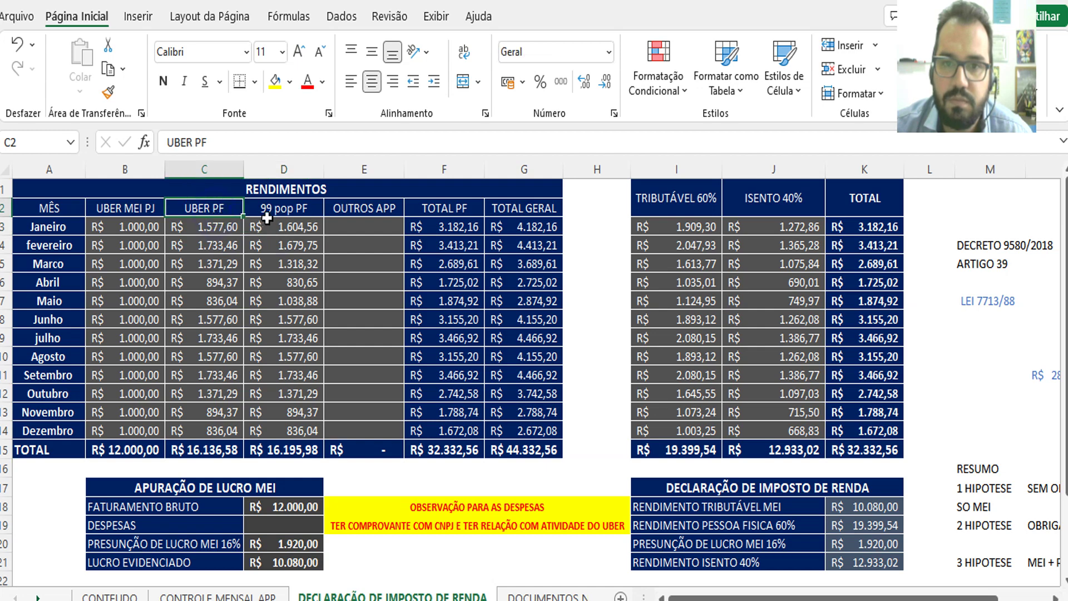
{"action": "left_click", "coordinate": [208, 231]}
{"action": "left_click", "coordinate": [275, 228]}
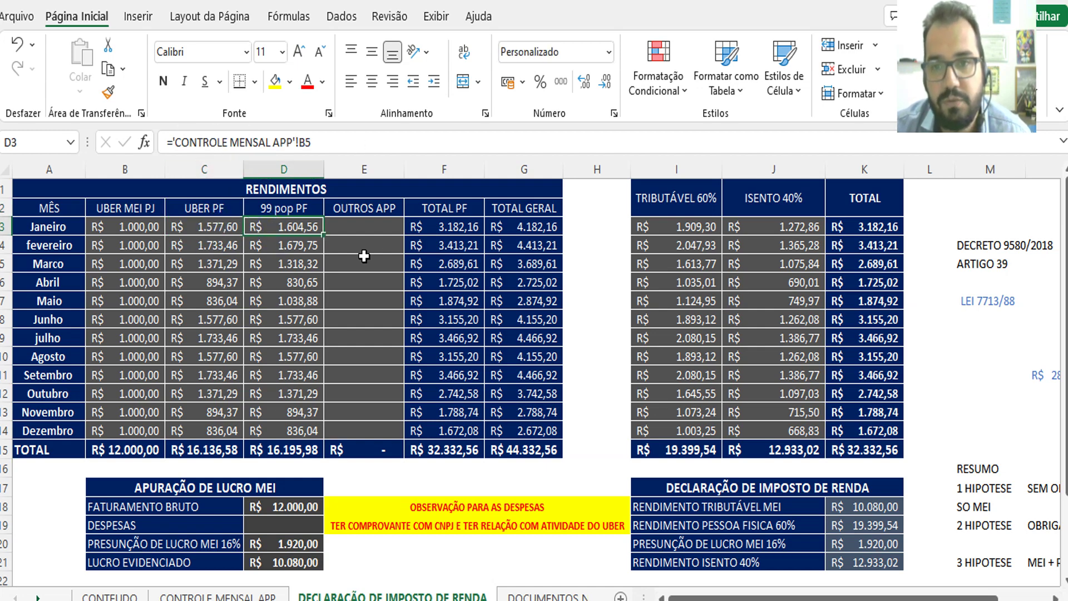
{"action": "left_click", "coordinate": [342, 232]}
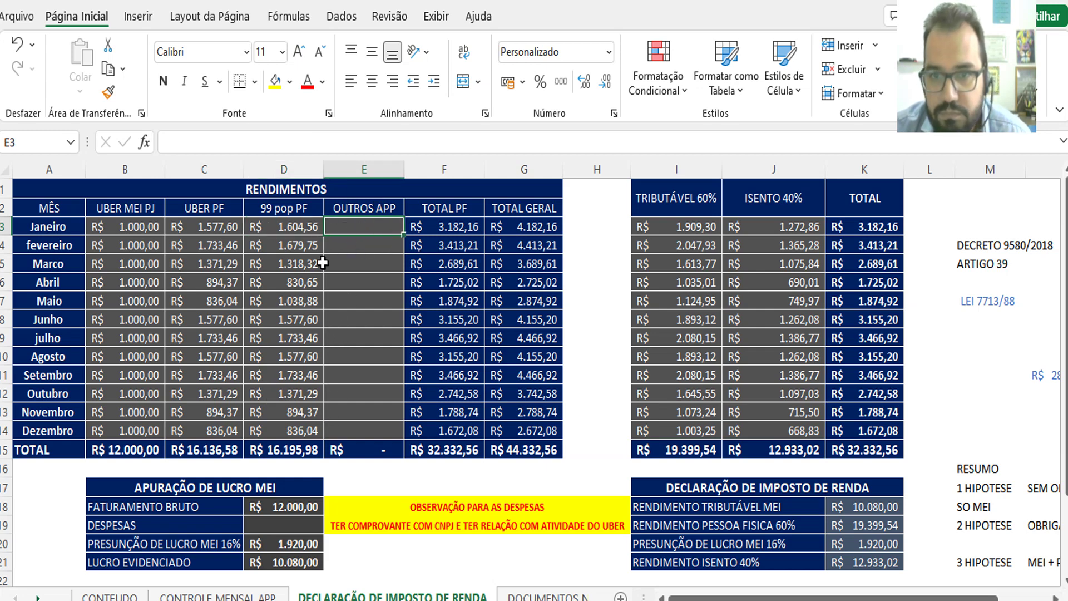
{"action": "left_click", "coordinate": [354, 227]}
{"action": "left_click", "coordinate": [256, 225]}
{"action": "left_click", "coordinate": [361, 225]}
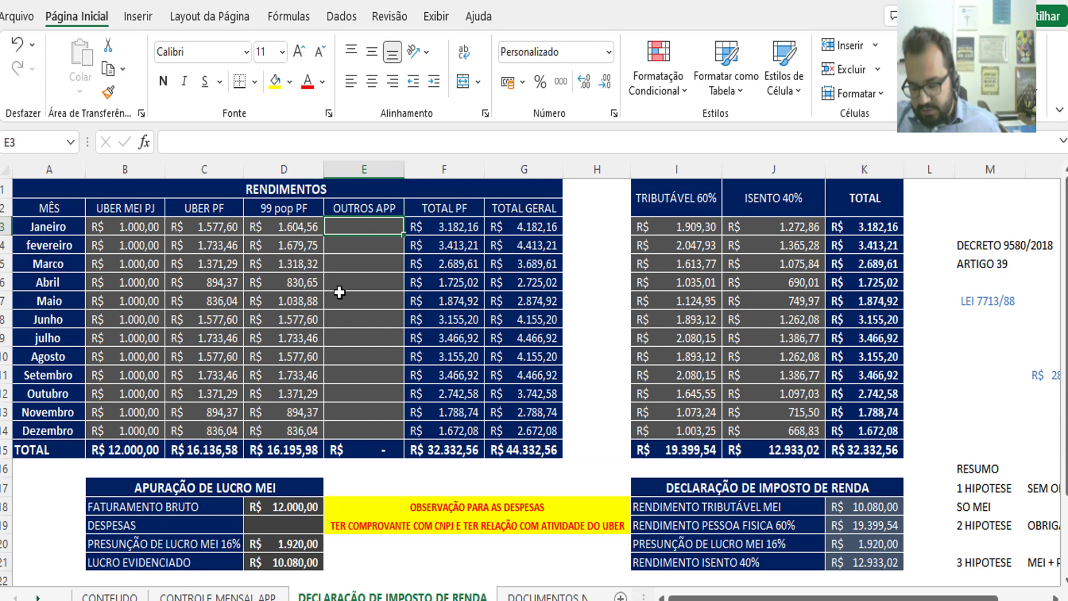
{"action": "left_click", "coordinate": [474, 227]}
{"action": "left_click", "coordinate": [520, 229]}
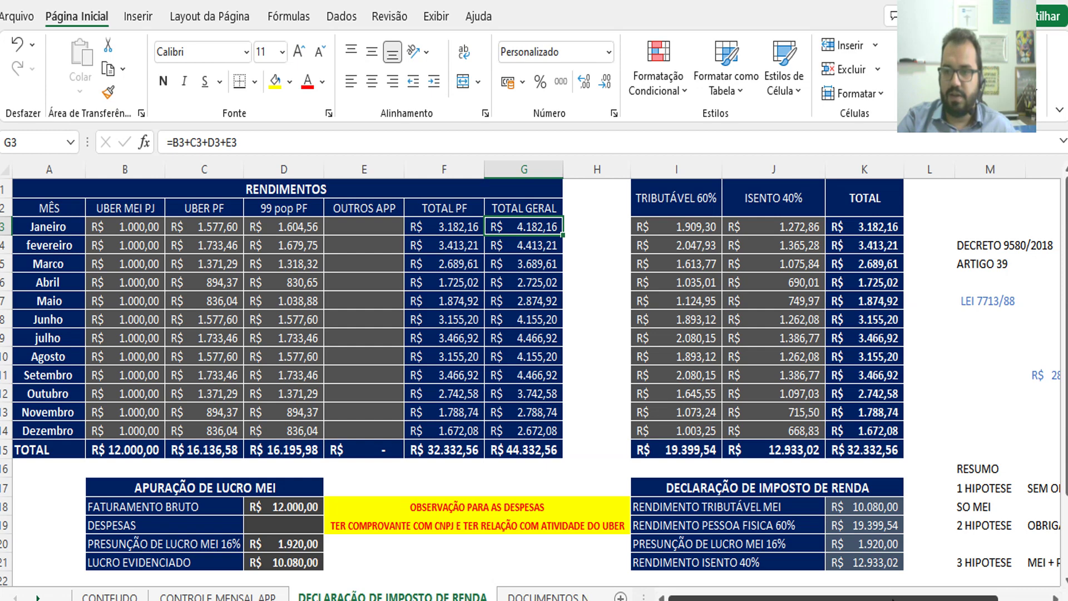
Step: Examine the TRIBUTÁVEL 60% and ISENTO 40% columns and check the source earnings on the CONTROLE MENSAL APP sheet
{"action": "left_click_drag", "start_coordinate": [834, 596], "coordinate": [884, 597]}
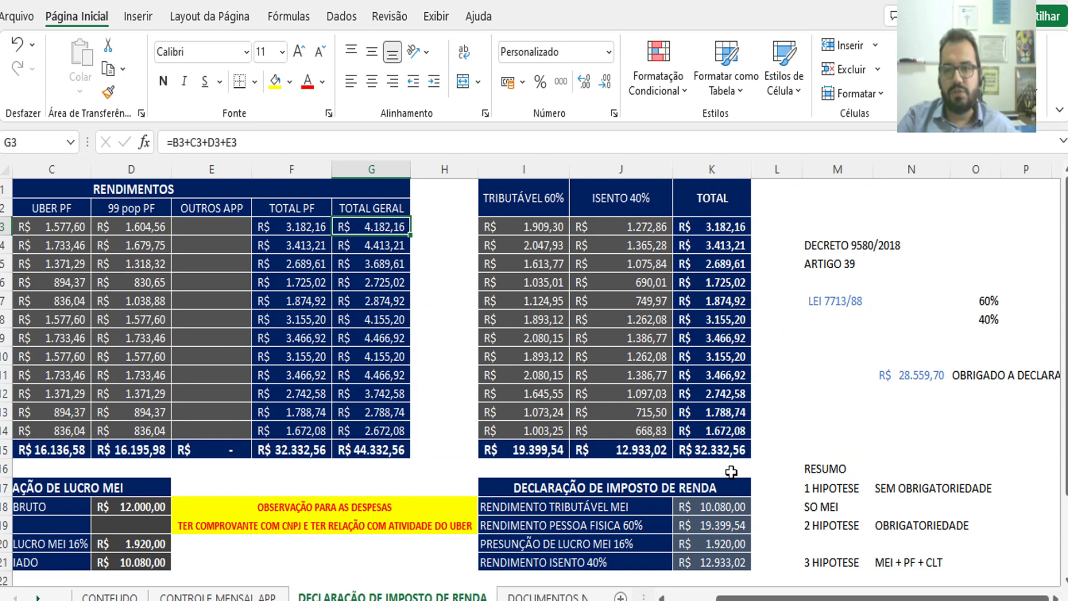
{"action": "left_click", "coordinate": [549, 213]}
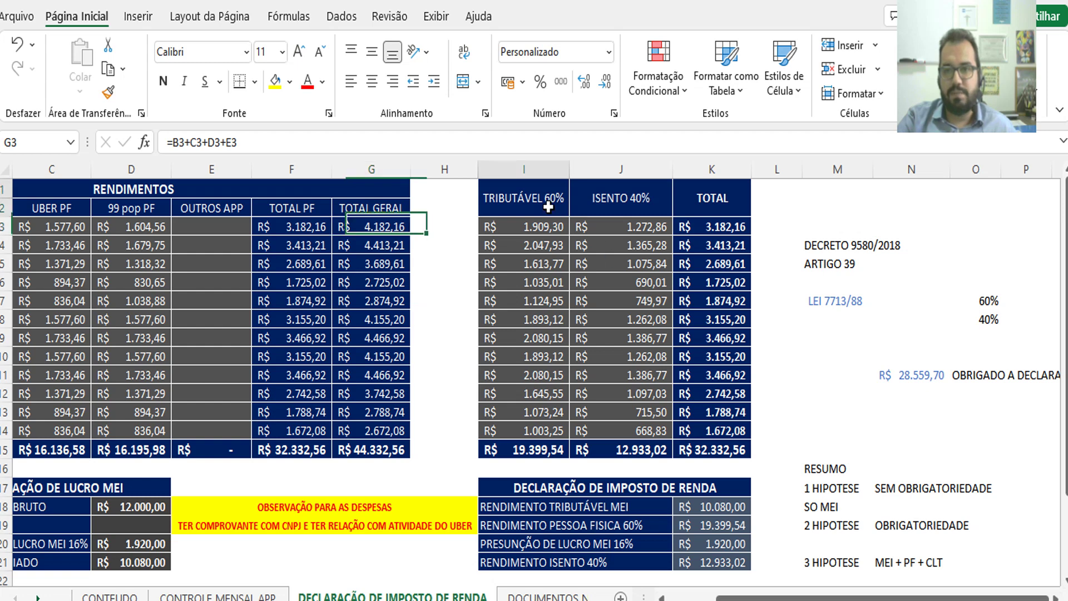
{"action": "left_click", "coordinate": [651, 215]}
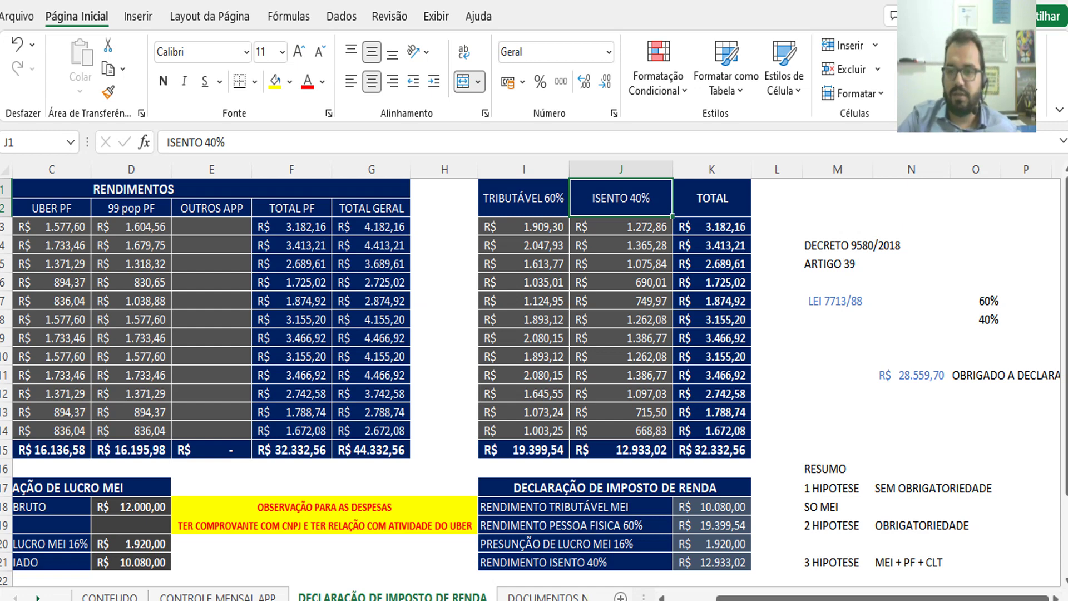
{"action": "left_click_drag", "start_coordinate": [801, 597], "coordinate": [767, 597]}
{"action": "left_click", "coordinate": [210, 594]}
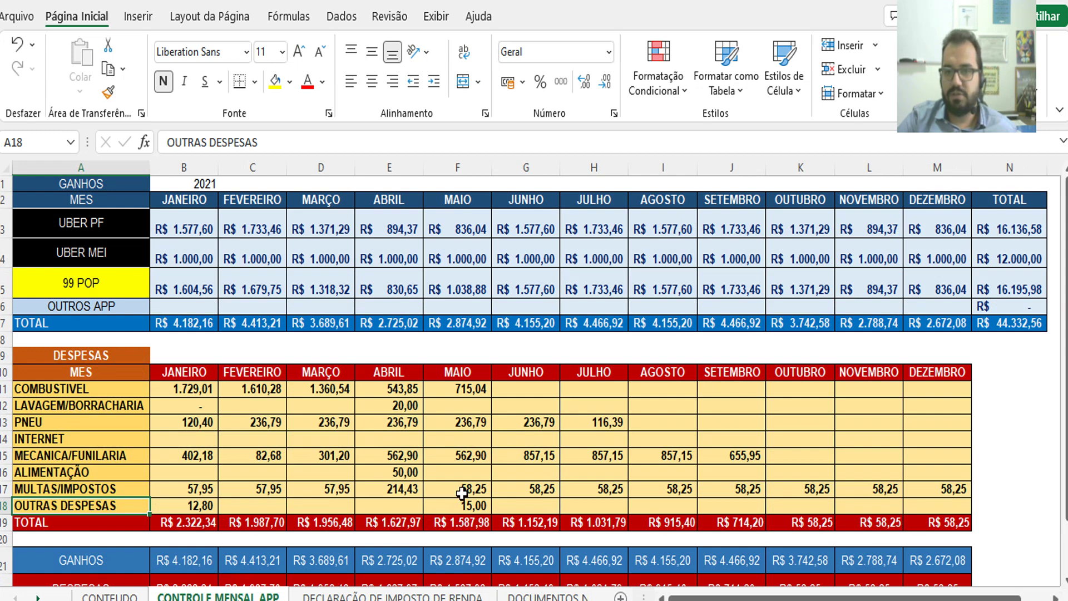
{"action": "left_click", "coordinate": [392, 595]}
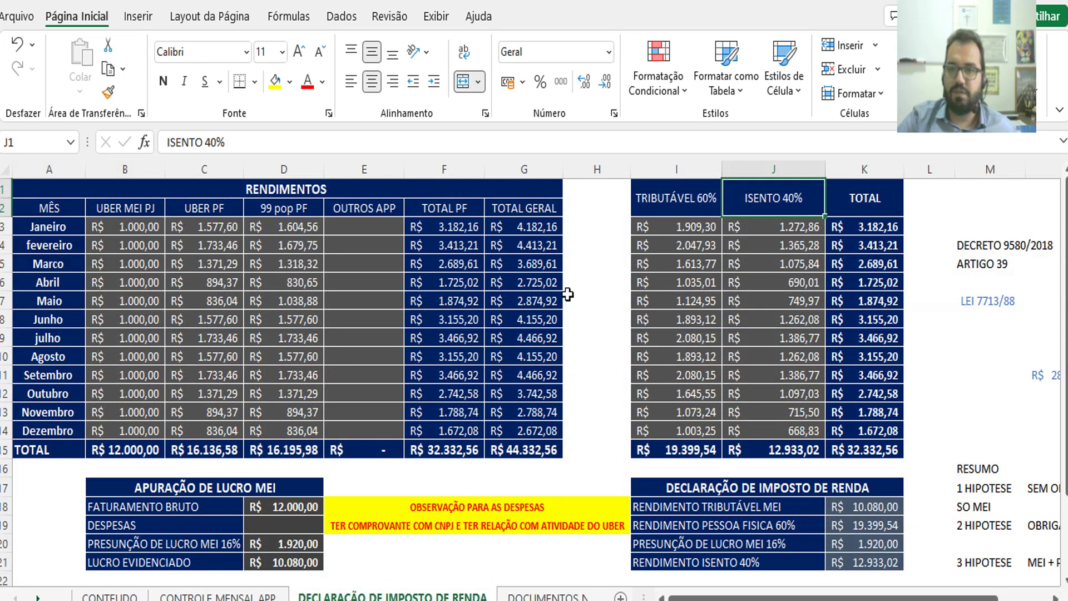
Step: Compare the APURAÇÃO DE LUCRO MEI block with the DECLARAÇÃO DE IMPOSTO DE RENDA summary block
{"action": "scroll", "coordinate": [770, 385], "scroll_direction": "down", "scroll_amount": 1}
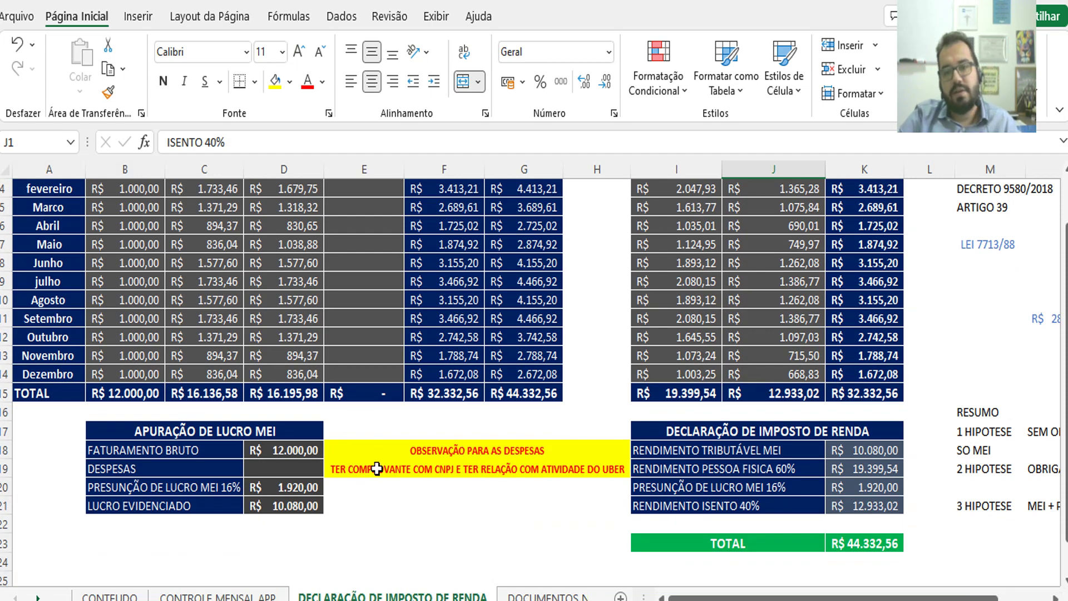
{"action": "scroll", "coordinate": [404, 494], "scroll_direction": "down", "scroll_amount": 1}
{"action": "scroll", "coordinate": [404, 493], "scroll_direction": "down", "scroll_amount": 2}
{"action": "left_click_drag", "start_coordinate": [157, 315], "coordinate": [164, 374]}
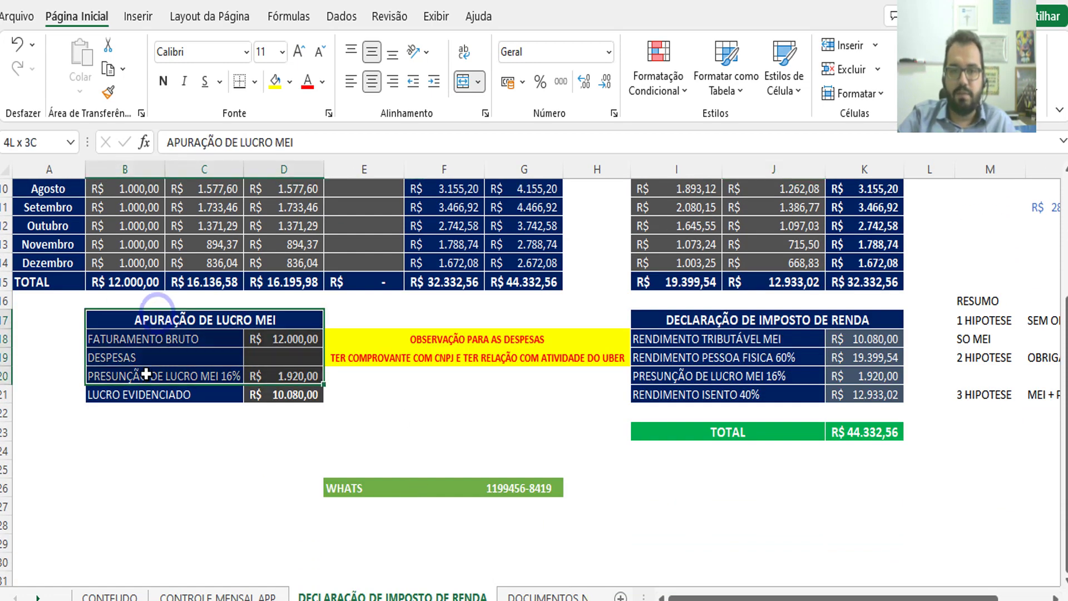
{"action": "left_click_drag", "start_coordinate": [744, 322], "coordinate": [744, 386]}
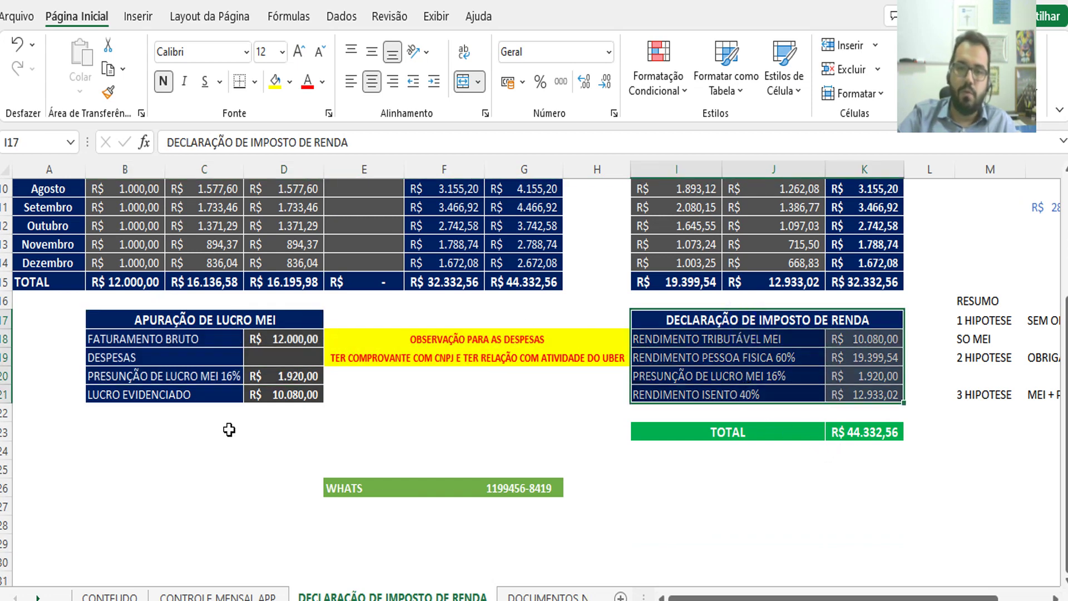
{"action": "left_click", "coordinate": [198, 432]}
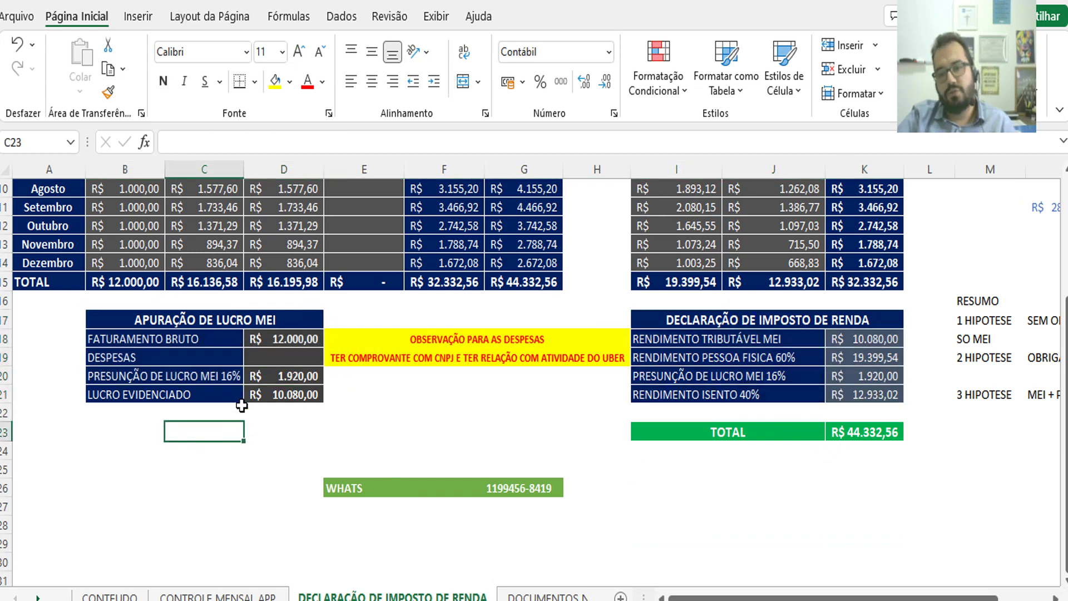
{"action": "left_click", "coordinate": [334, 445]}
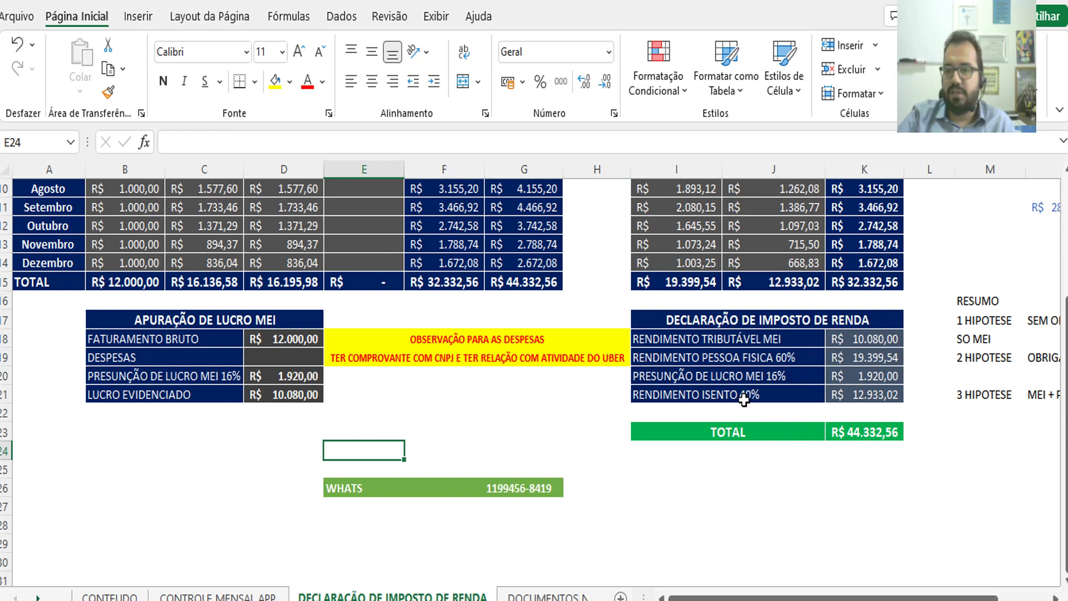
Step: Check the formulas behind RENDIMENTO TRIBUTÁVEL MEI and PRESUNÇÃO DE LUCRO MEI 16% against the MEI expenses cell and its receipt note
{"action": "left_click", "coordinate": [718, 342]}
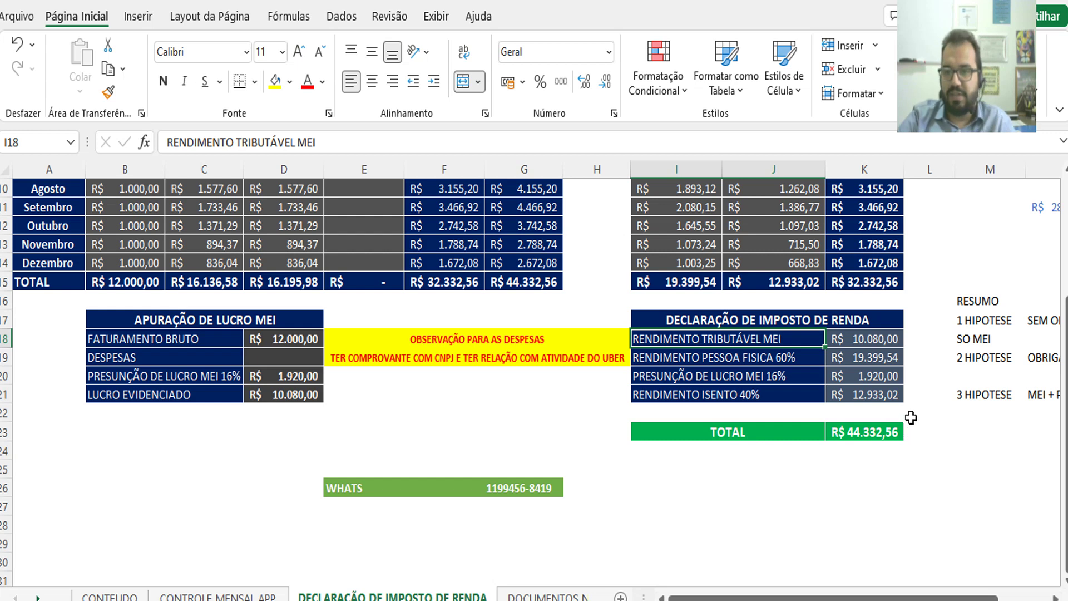
{"action": "left_click", "coordinate": [873, 341]}
{"action": "left_click", "coordinate": [884, 376]}
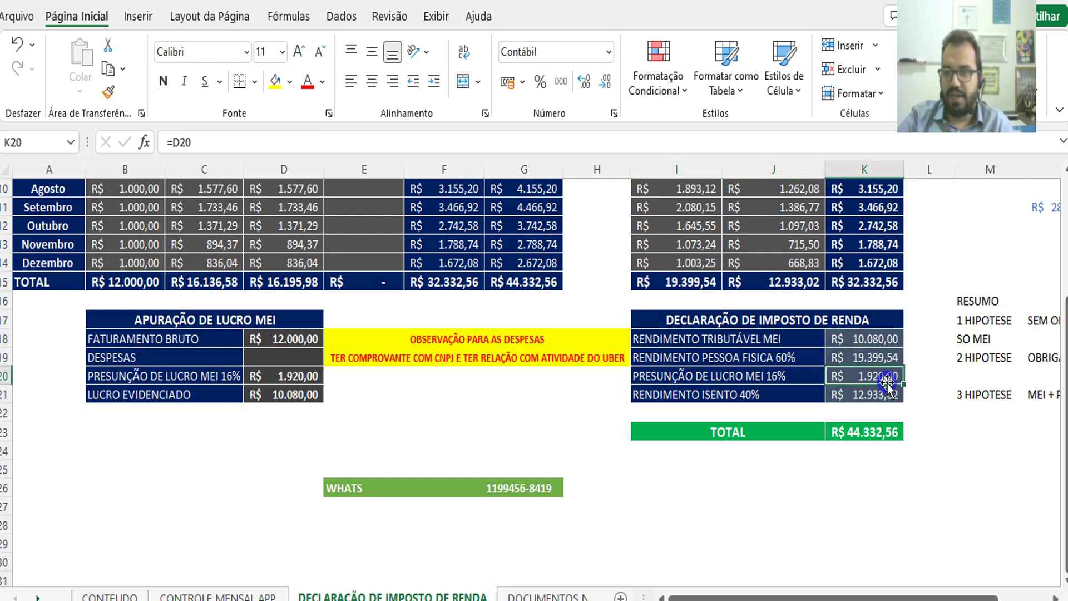
{"action": "left_click", "coordinate": [868, 335]}
{"action": "left_click", "coordinate": [328, 358]}
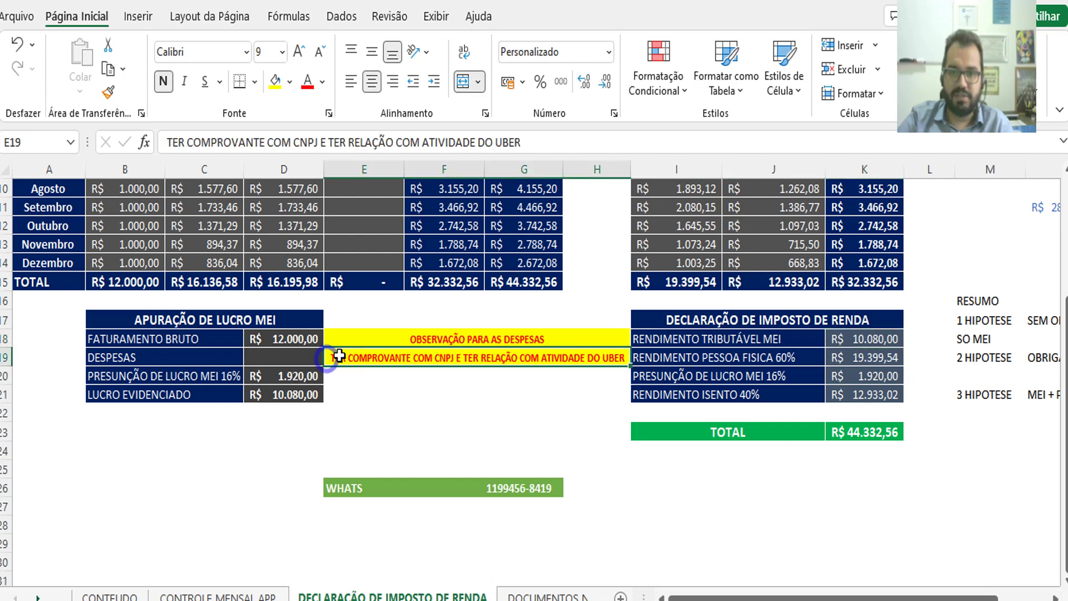
{"action": "left_click", "coordinate": [286, 356]}
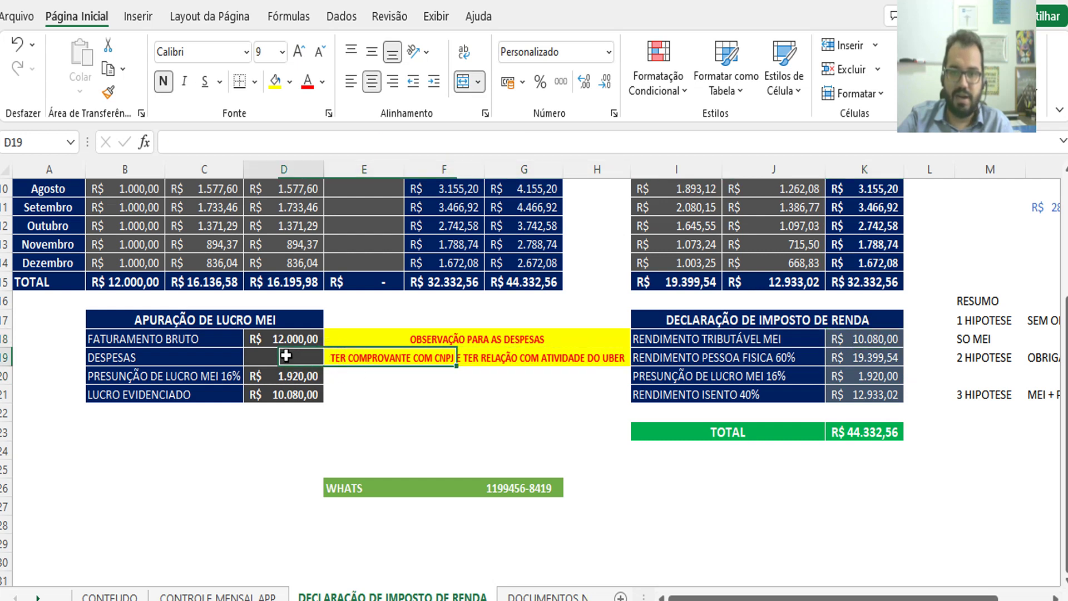
{"action": "left_click", "coordinate": [871, 340]}
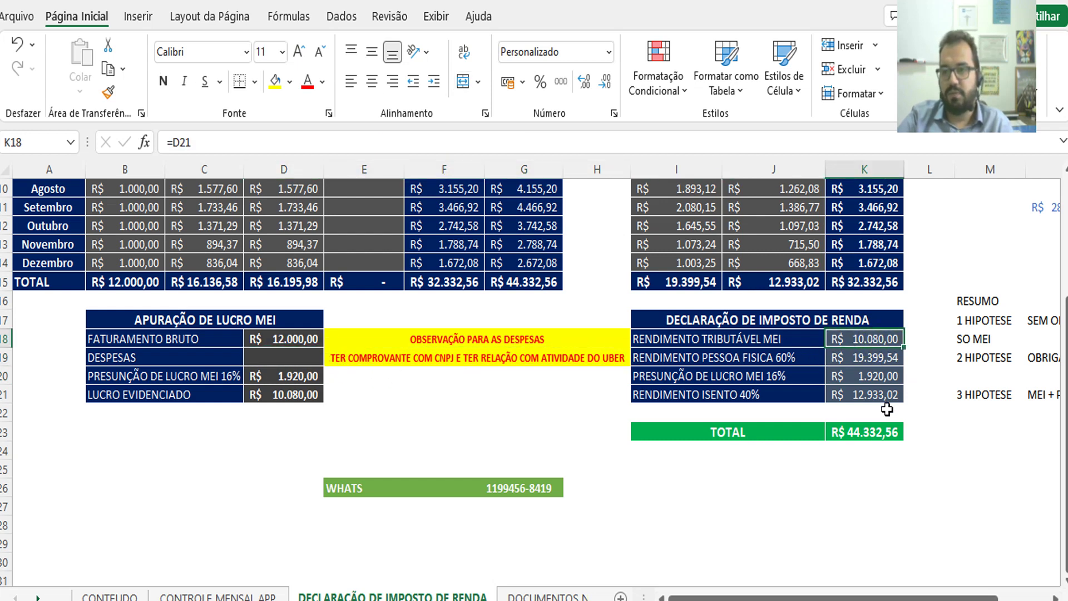
Step: Trace the RENDIMENTO PESSOA FISICA 60% and RENDIMENTO ISENTO 40% values in the declaration summary to the annual totals row
{"action": "left_click", "coordinate": [647, 363]}
{"action": "left_click", "coordinate": [849, 363]}
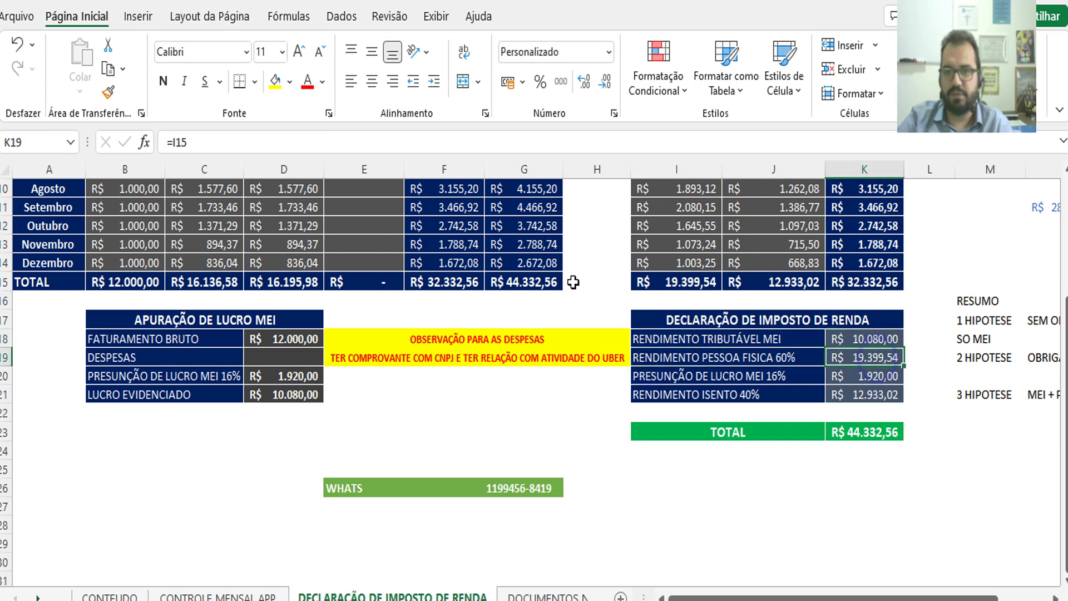
{"action": "left_click", "coordinate": [529, 284]}
{"action": "left_click", "coordinate": [470, 284]}
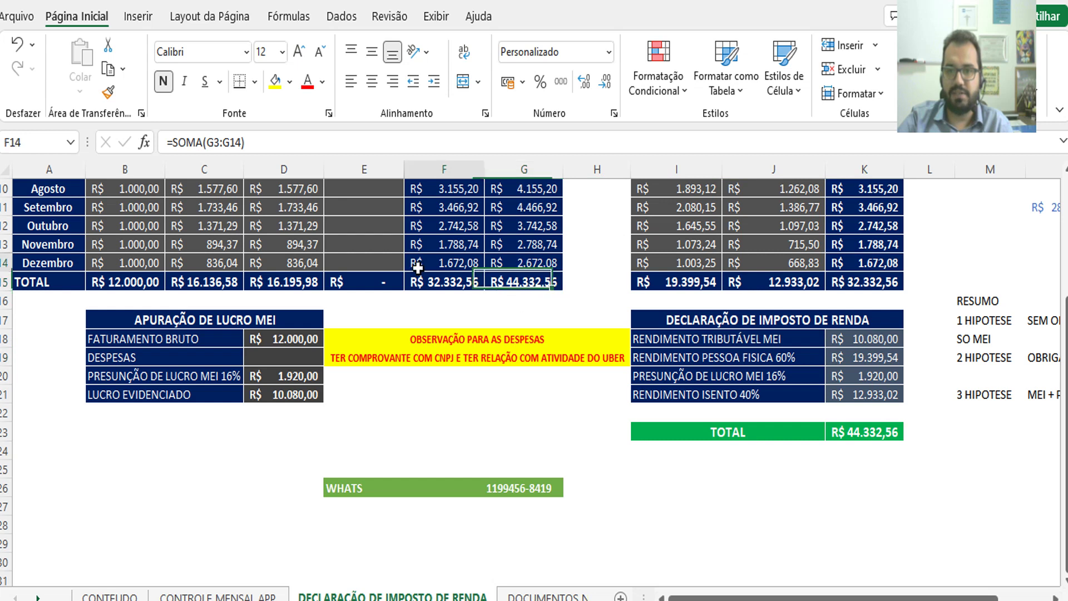
{"action": "left_click", "coordinate": [422, 264]}
{"action": "left_click", "coordinate": [442, 284]}
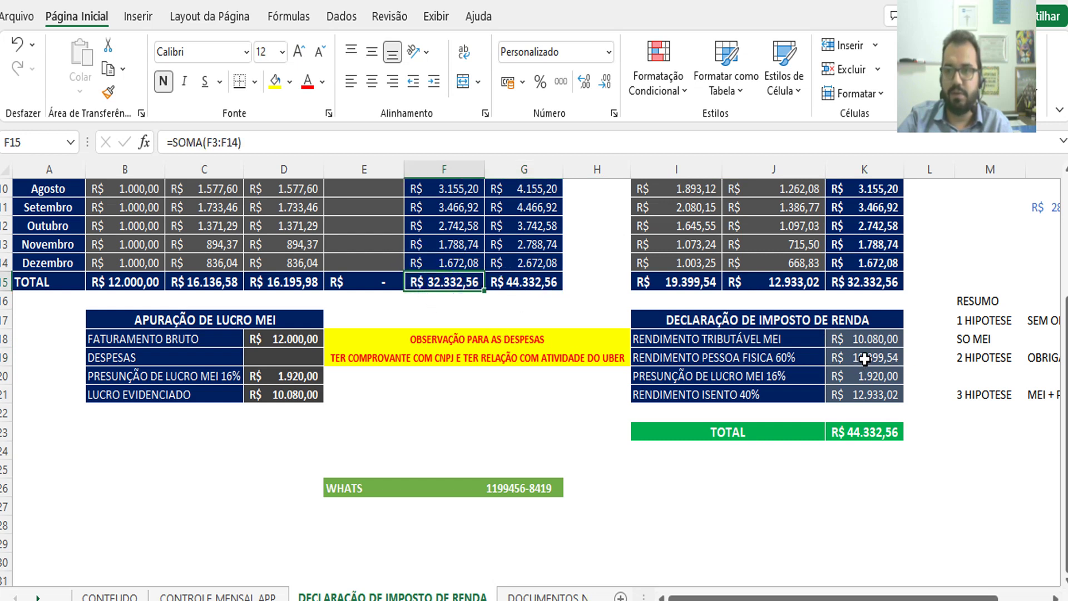
{"action": "left_click", "coordinate": [770, 354]}
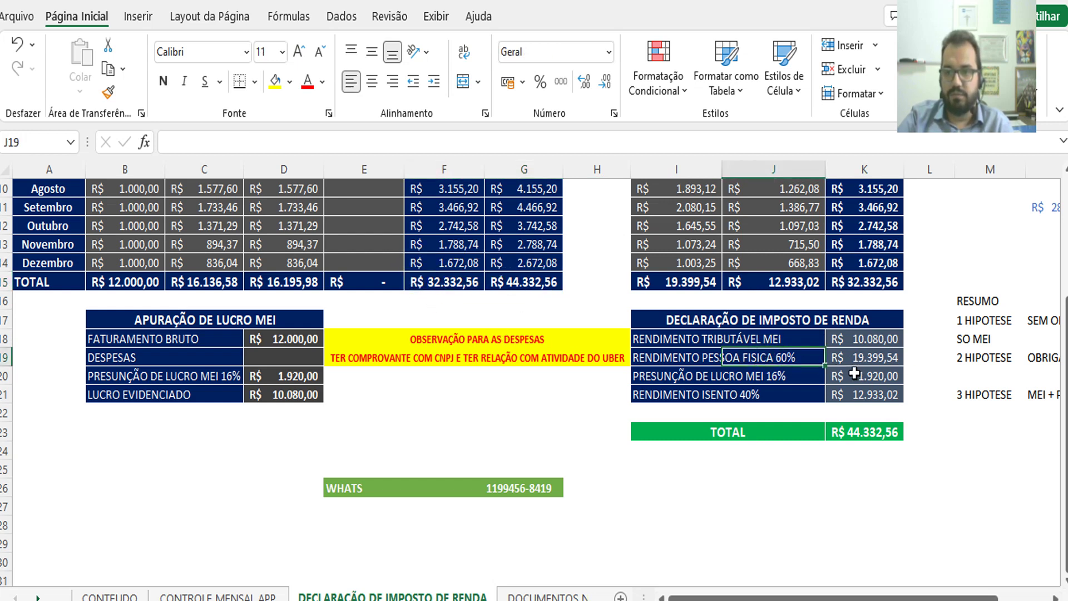
{"action": "left_click", "coordinate": [773, 412]}
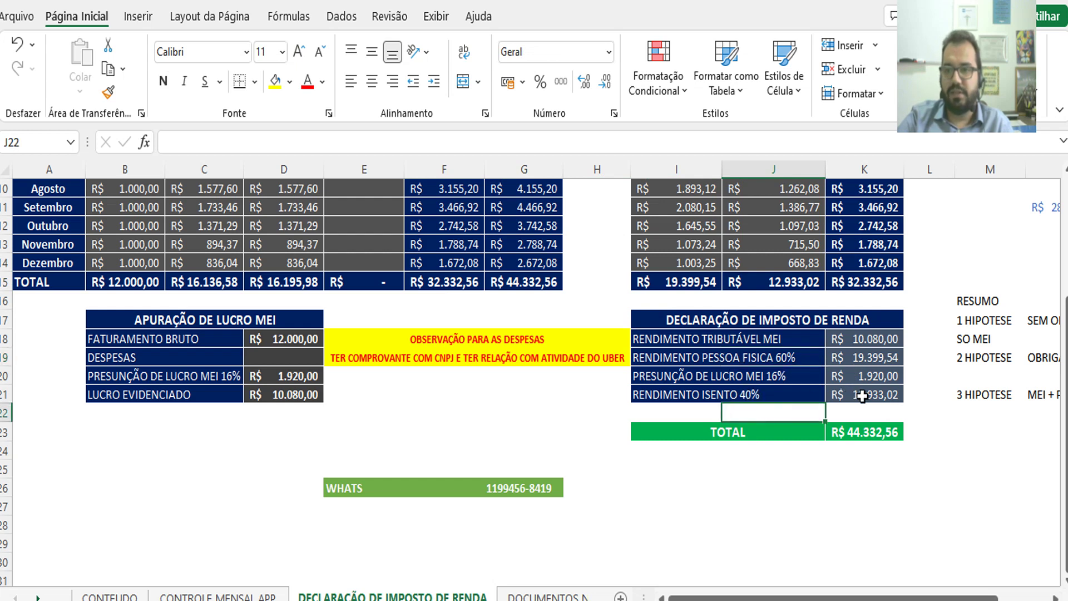
{"action": "left_click", "coordinate": [883, 394]}
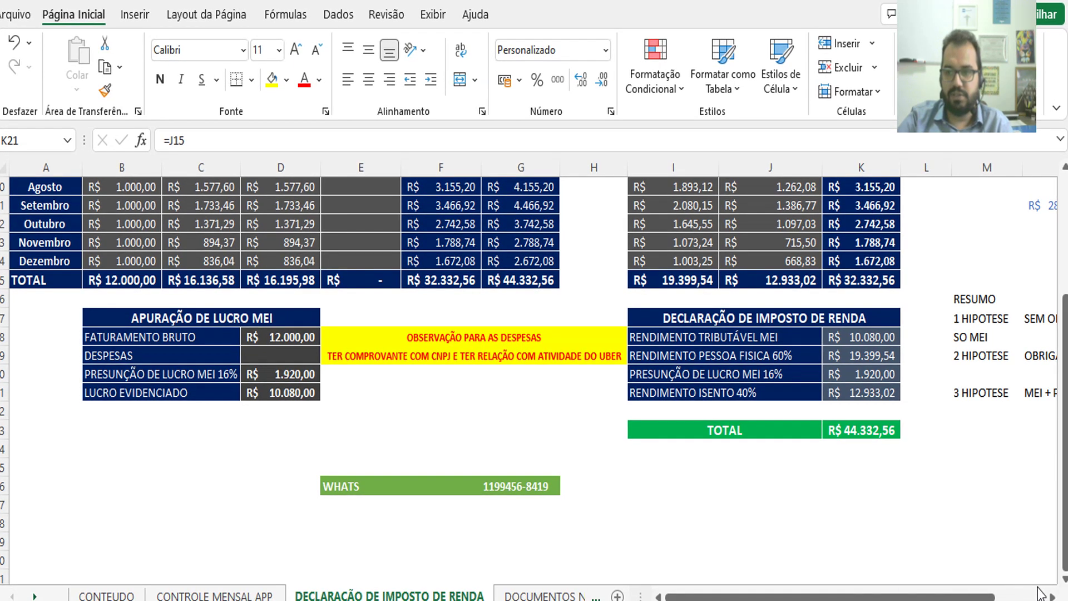
Step: Compare the OBRIGADO A DECLARAR threshold with the RENDIMENTO TRIBUTÁVEL MEI and RENDIMENTO PESSOA FISICA 60% values in the summary
{"action": "scroll", "coordinate": [1050, 595], "scroll_direction": "right", "scroll_amount": 3}
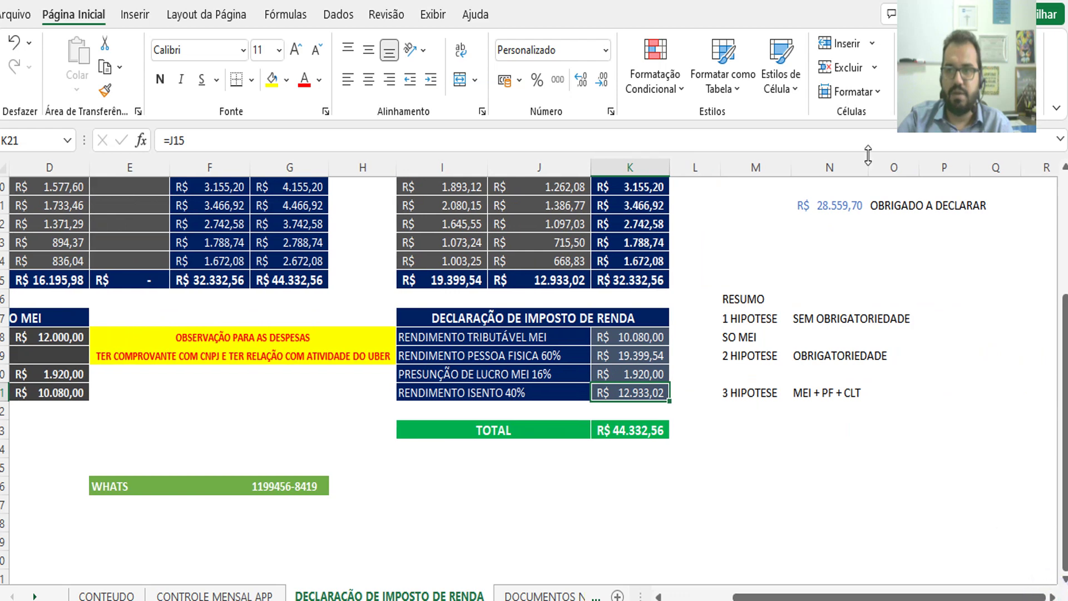
{"action": "left_click", "coordinate": [831, 205]}
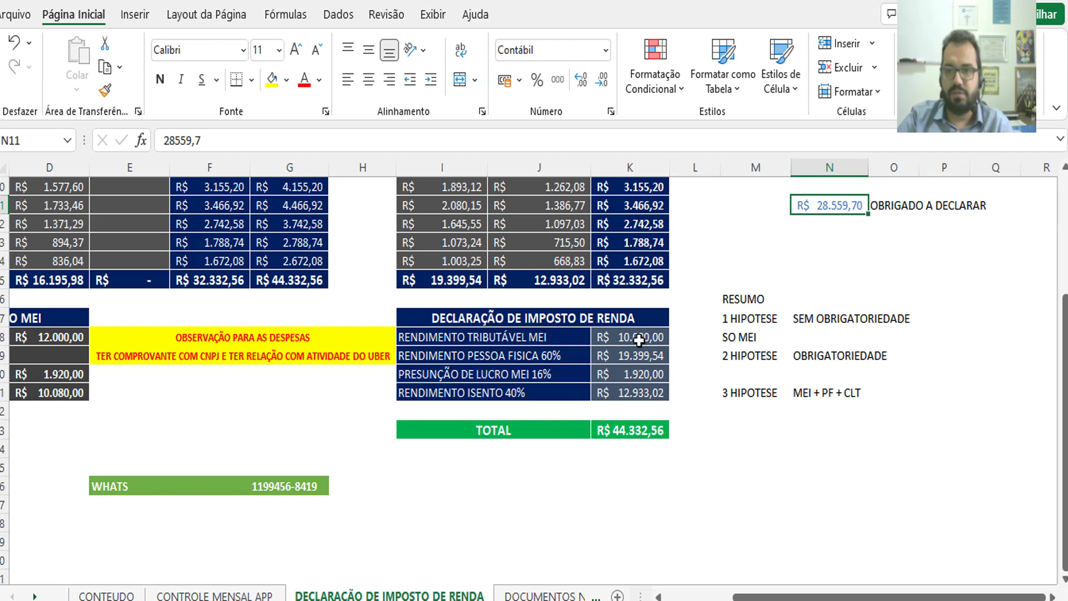
{"action": "left_click_drag", "start_coordinate": [638, 334], "coordinate": [637, 356]}
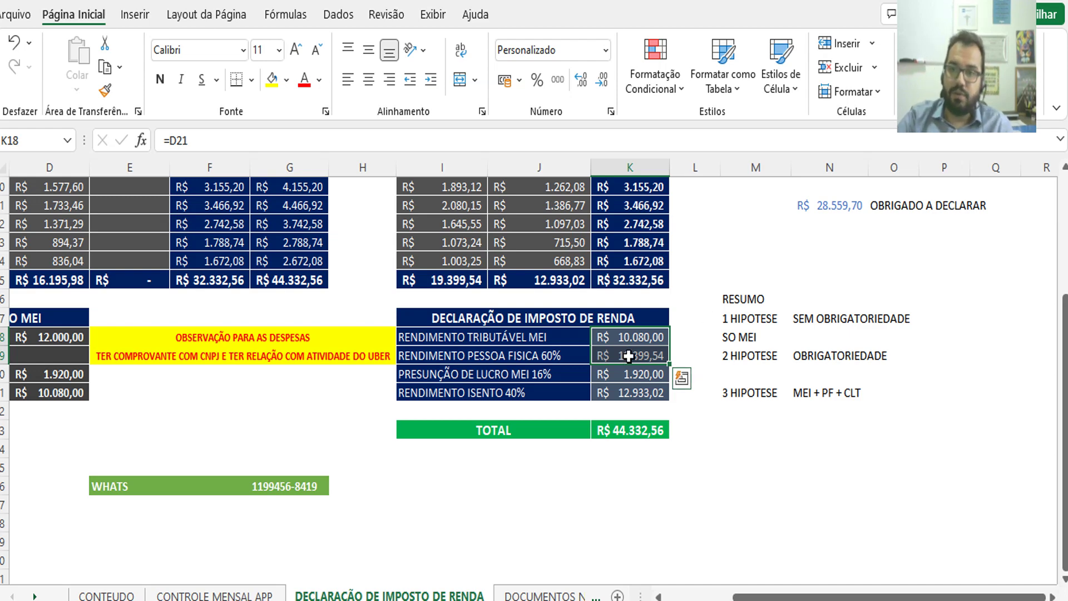
Step: Check the monthly formulas of the TRIBUTÁVEL 60% column from Janeiro to Dezembro and the column as a whole with its annual total
{"action": "scroll", "coordinate": [637, 359], "scroll_direction": "up", "scroll_amount": 3}
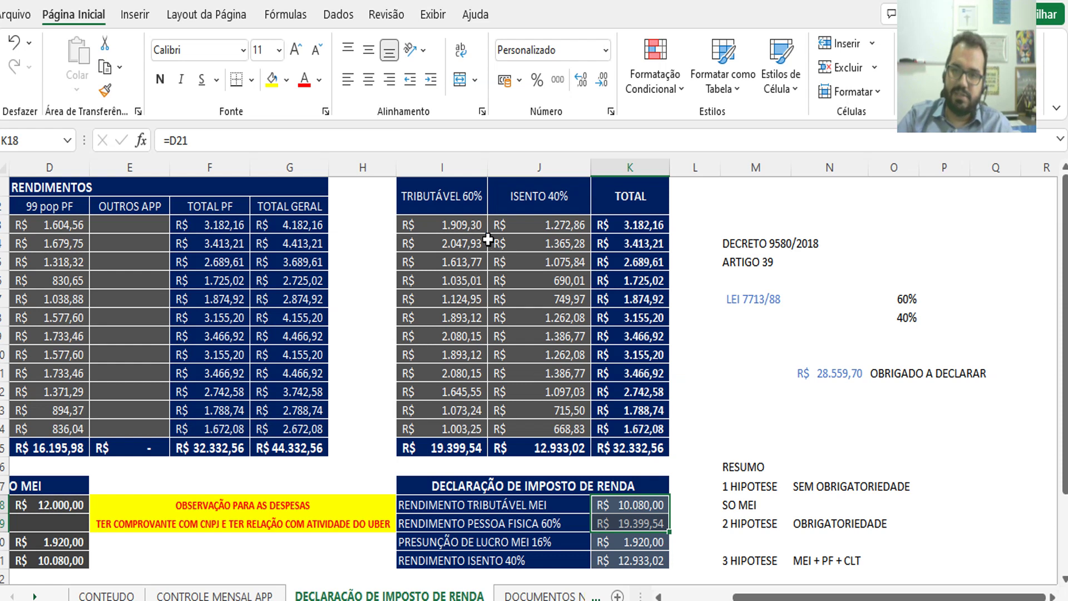
{"action": "left_click", "coordinate": [444, 227]}
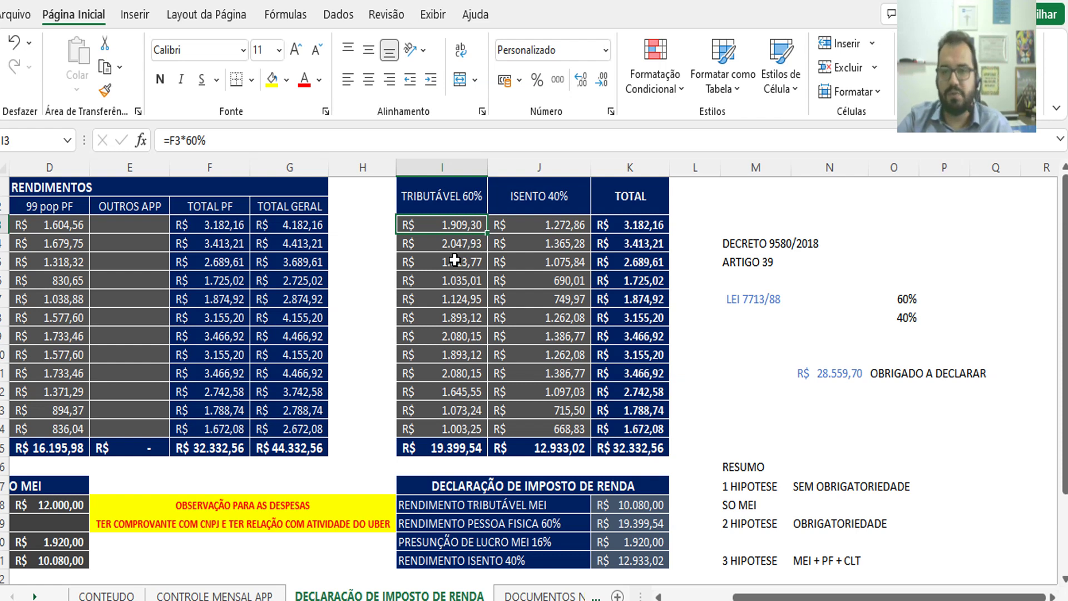
{"action": "left_click", "coordinate": [473, 239]}
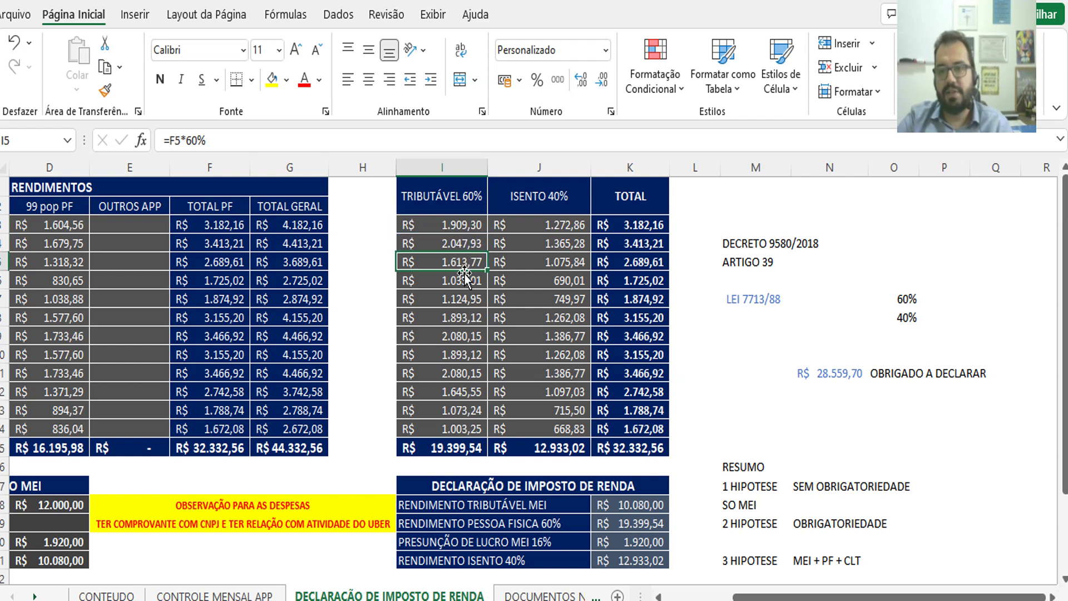
{"action": "left_click", "coordinate": [462, 296]}
{"action": "left_click", "coordinate": [458, 322]}
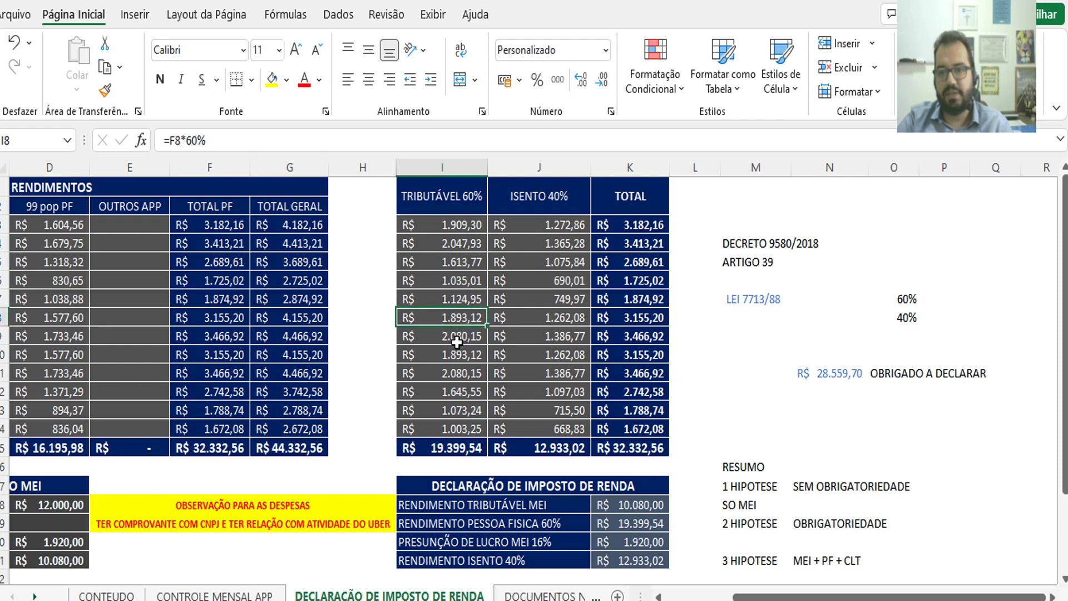
{"action": "left_click", "coordinate": [461, 336]}
{"action": "left_click", "coordinate": [476, 356]}
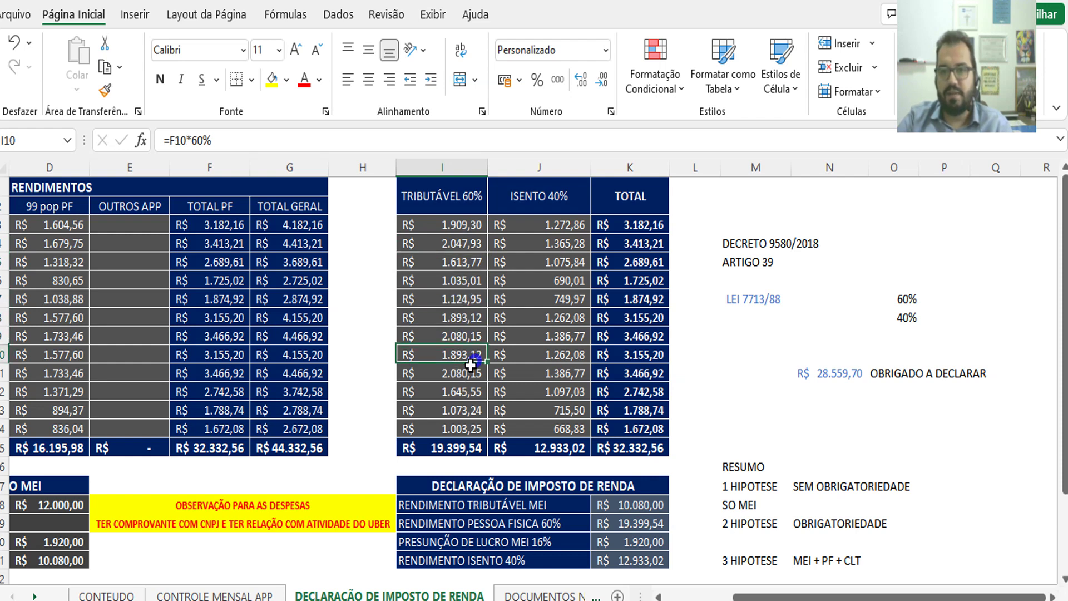
{"action": "left_click", "coordinate": [455, 377]}
{"action": "left_click", "coordinate": [456, 391]}
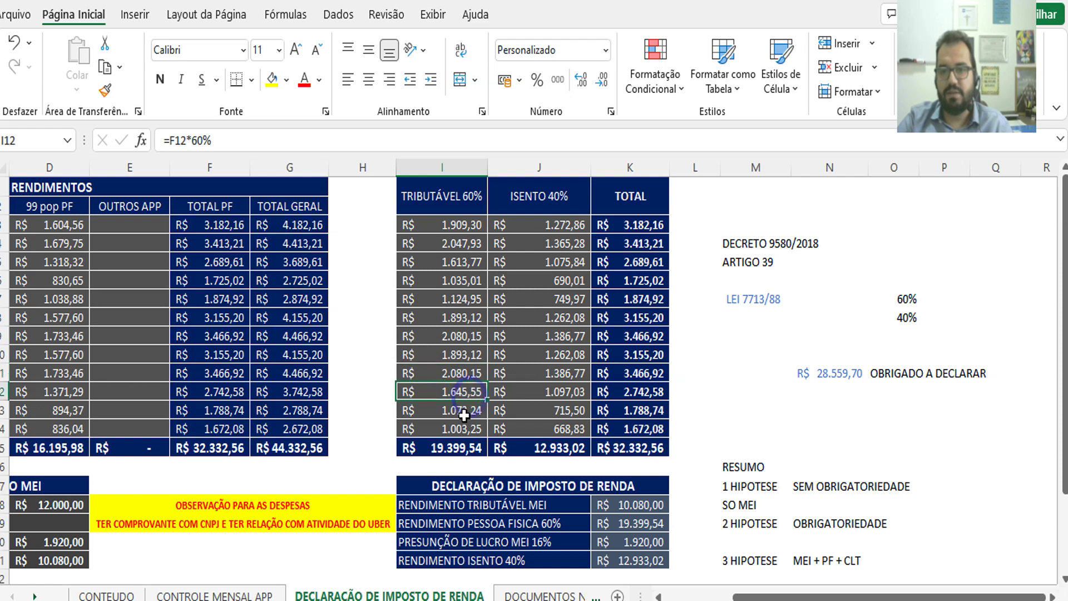
{"action": "left_click", "coordinate": [456, 428]}
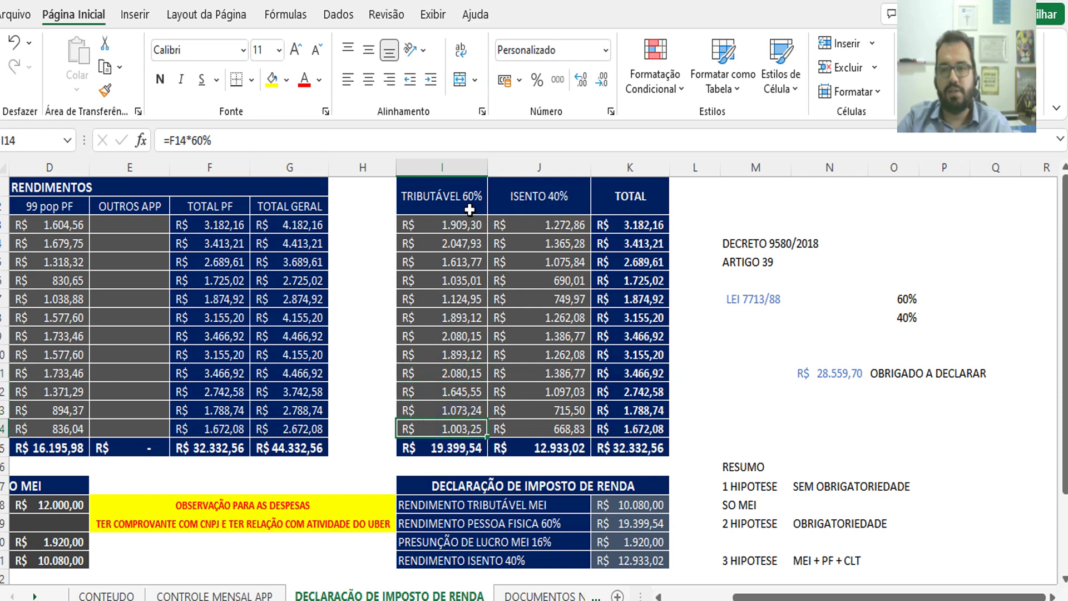
{"action": "left_click_drag", "start_coordinate": [459, 196], "coordinate": [454, 445]}
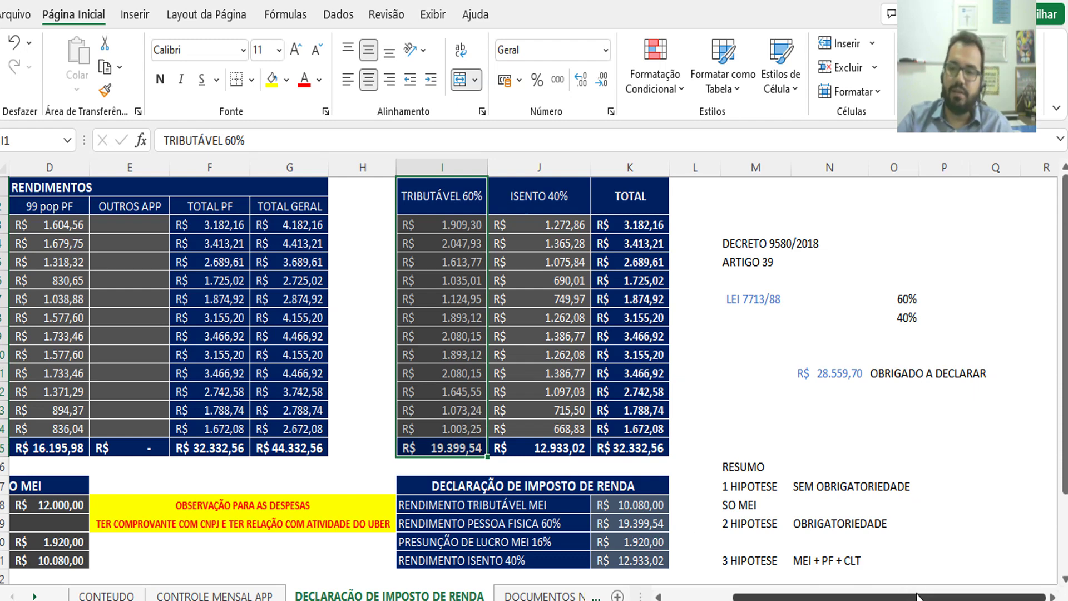
{"action": "left_click_drag", "start_coordinate": [890, 597], "coordinate": [821, 596]}
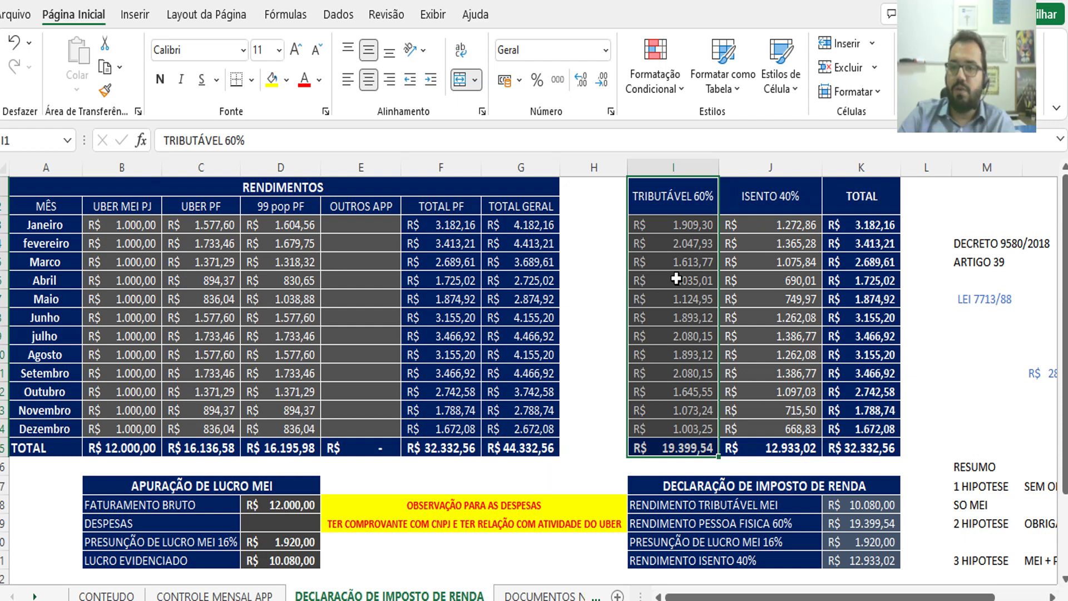
{"action": "left_click", "coordinate": [698, 226]}
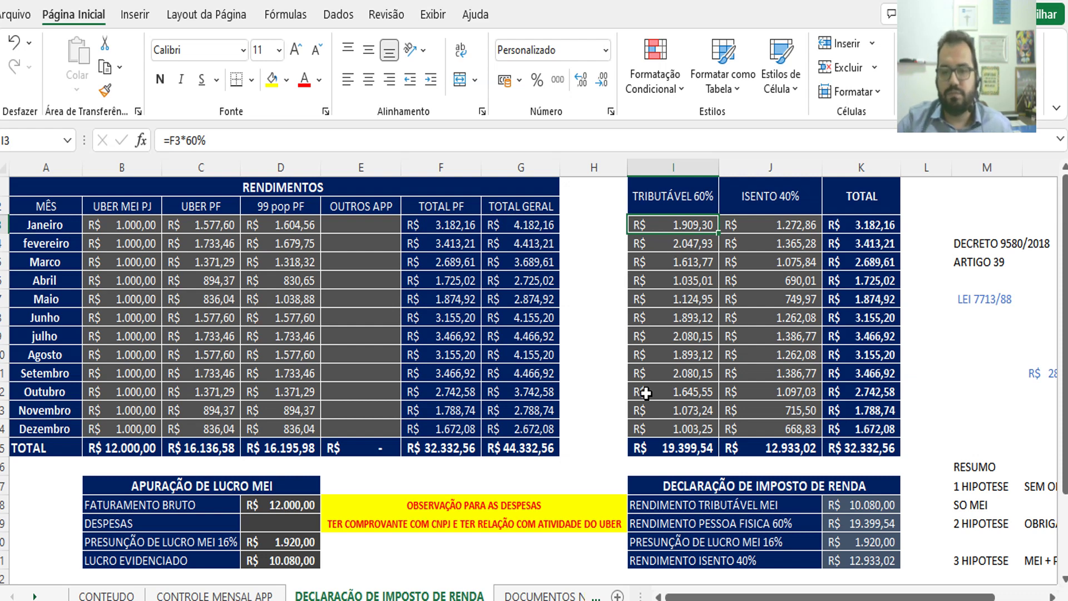
Step: Switch to the IRPF program and review the monthly Outras Informações table for PF/Exterior income and the Pessoa Jurídica income form
{"action": "key", "text": "alt+Tab"}
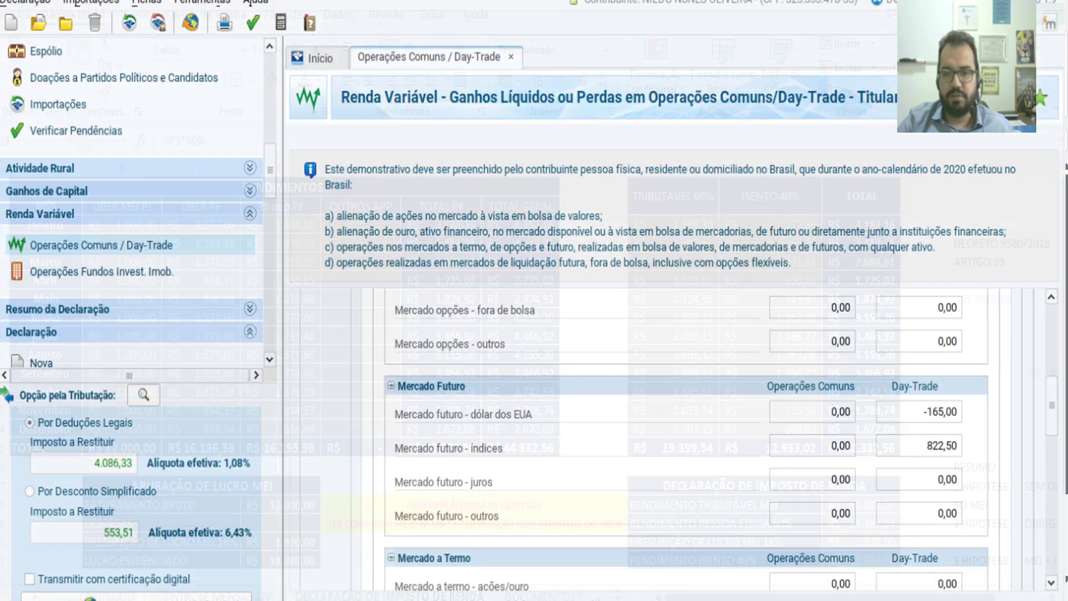
{"action": "scroll", "coordinate": [243, 245], "scroll_direction": "up", "scroll_amount": 10}
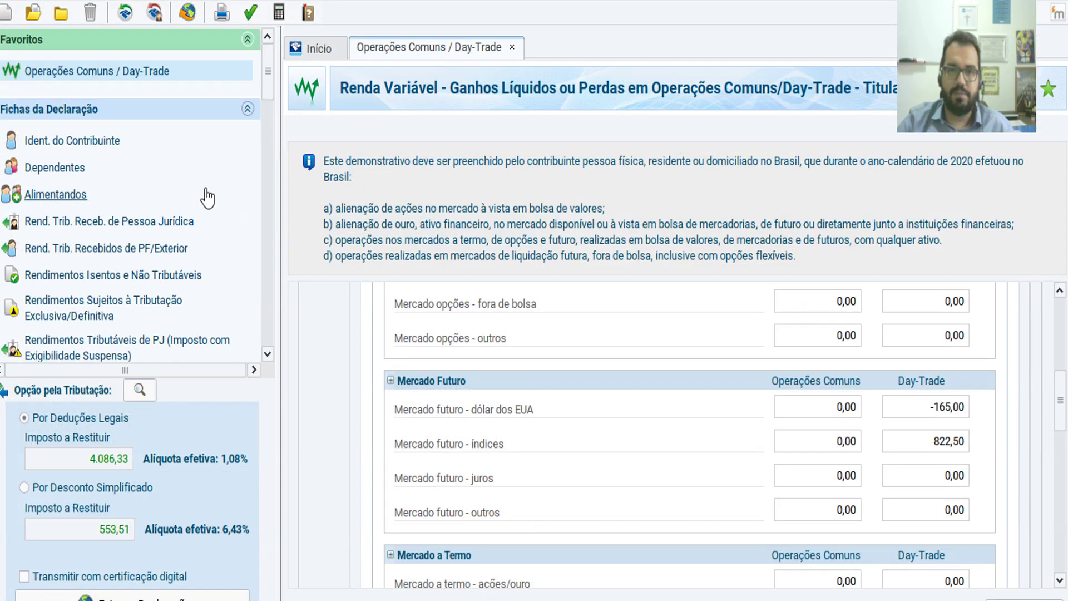
{"action": "left_click", "coordinate": [135, 245]}
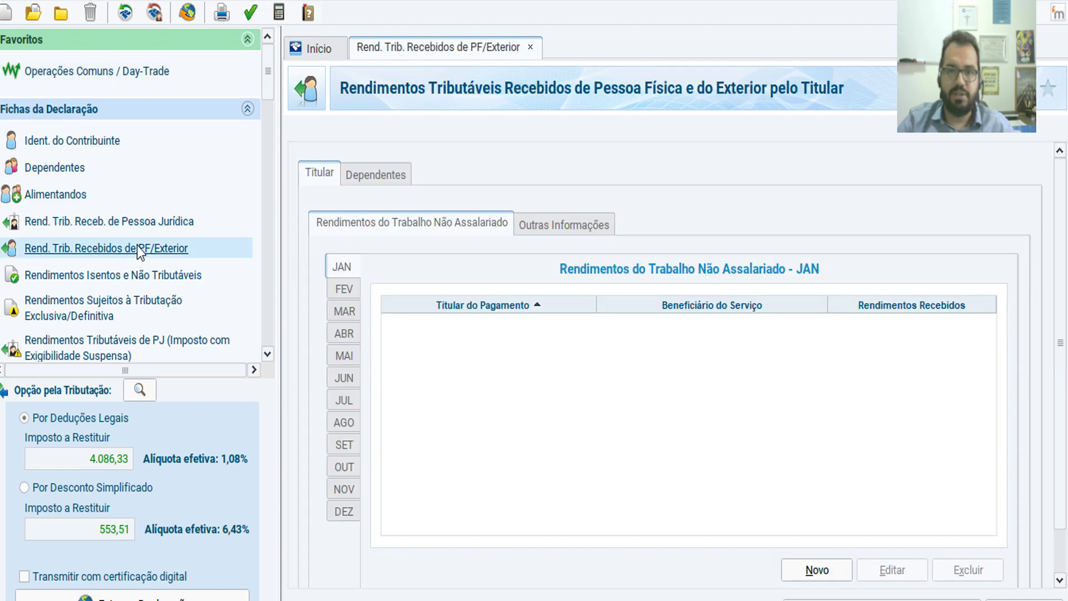
{"action": "left_click", "coordinate": [576, 229]}
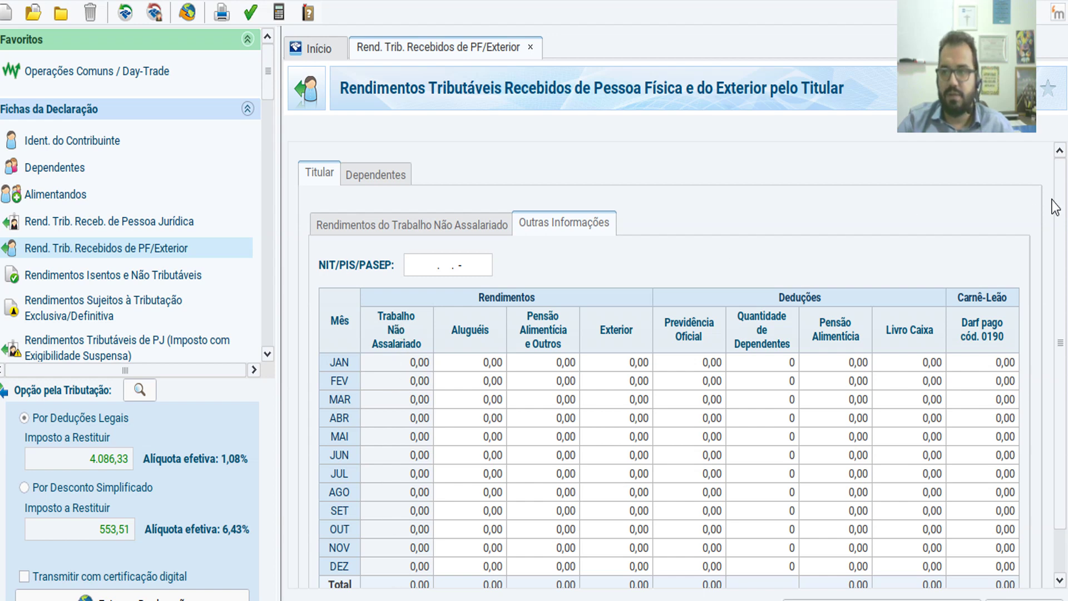
{"action": "scroll", "coordinate": [1053, 199], "scroll_direction": "down", "scroll_amount": 3}
{"action": "scroll", "coordinate": [877, 232], "scroll_direction": "up", "scroll_amount": 3}
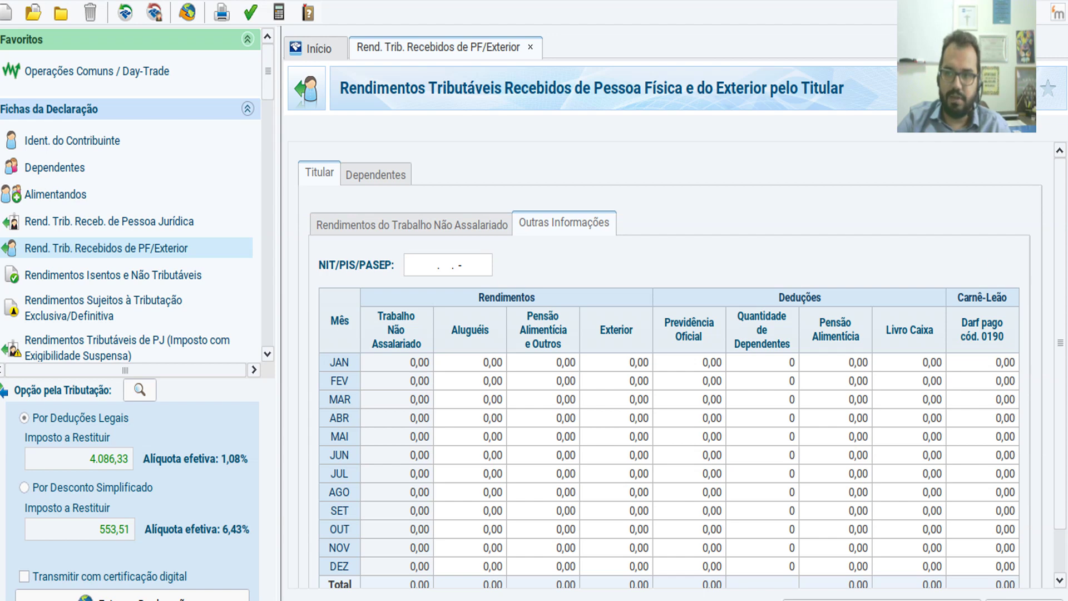
{"action": "scroll", "coordinate": [990, 273], "scroll_direction": "down", "scroll_amount": 3}
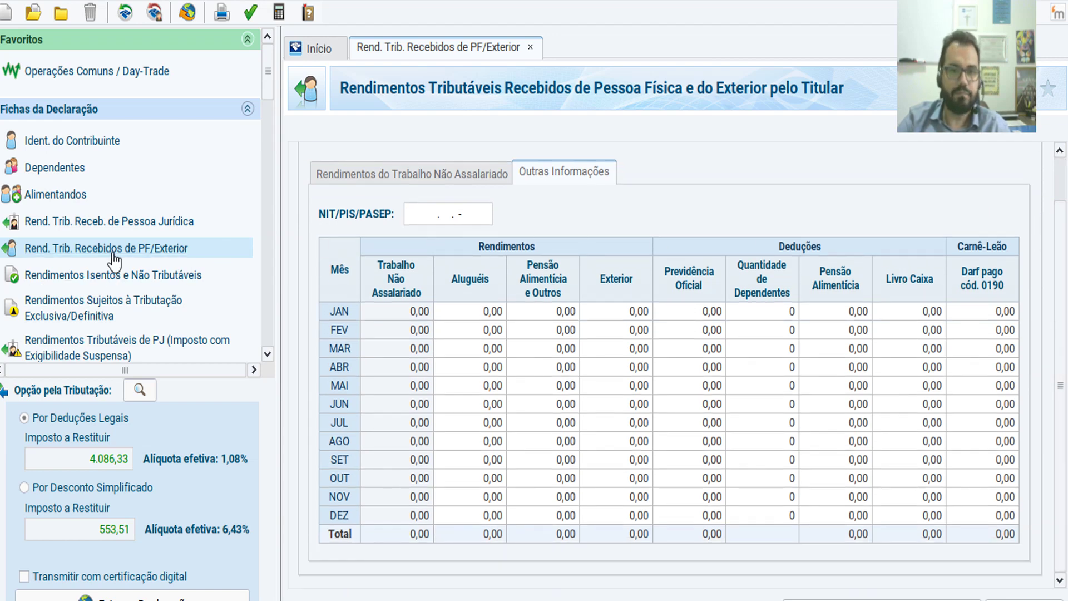
{"action": "left_click", "coordinate": [139, 221]}
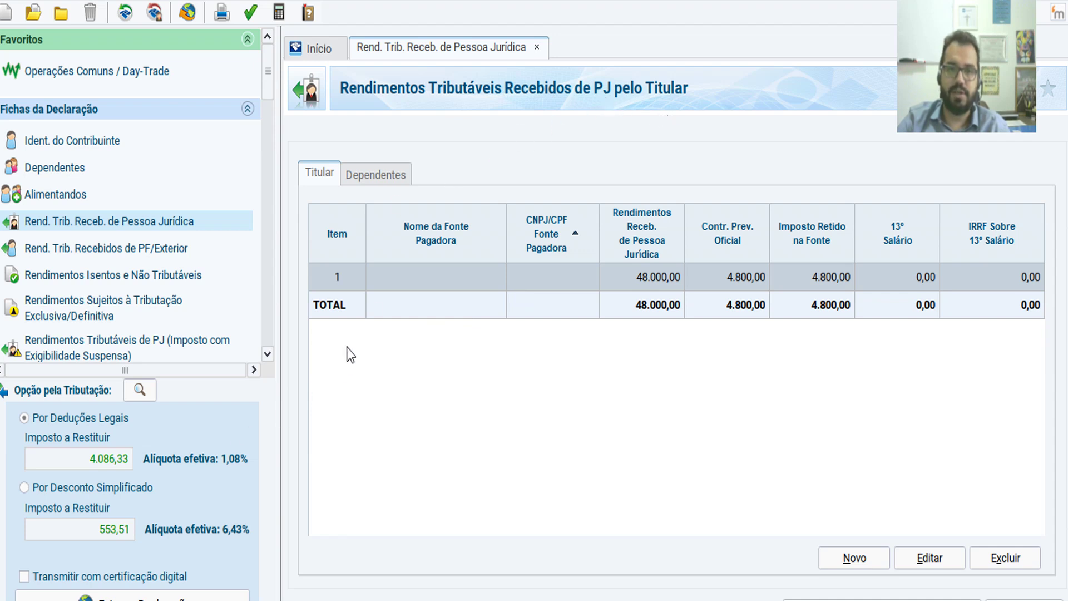
Step: Start a new Rendimentos Isentos e Não Tributáveis entry with income type 13, Rendimento de sócio ou titular de microempresa
{"action": "left_click", "coordinate": [146, 276]}
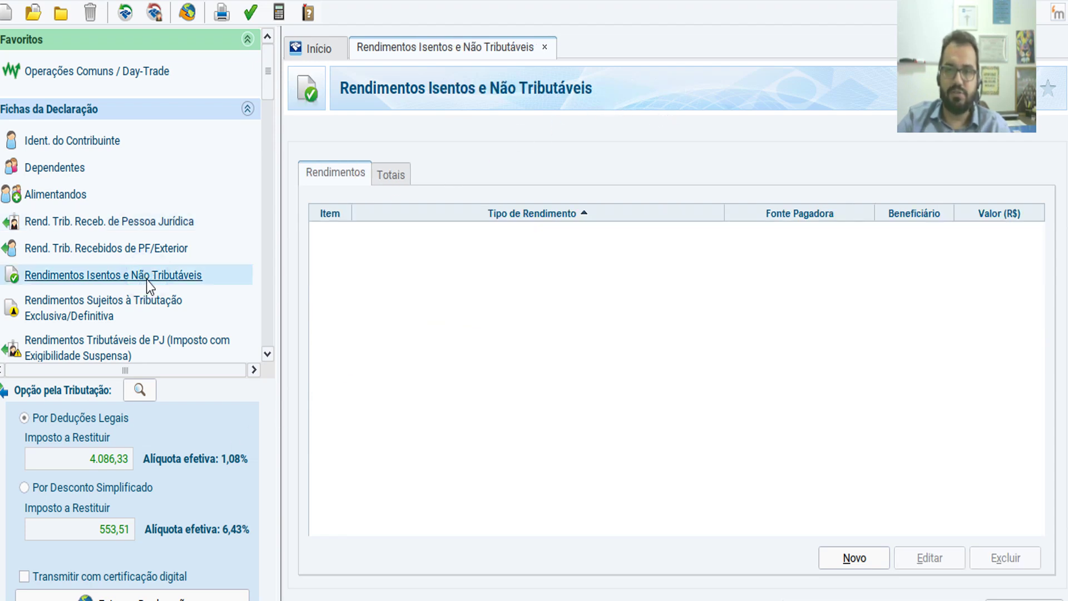
{"action": "left_click", "coordinate": [854, 557]}
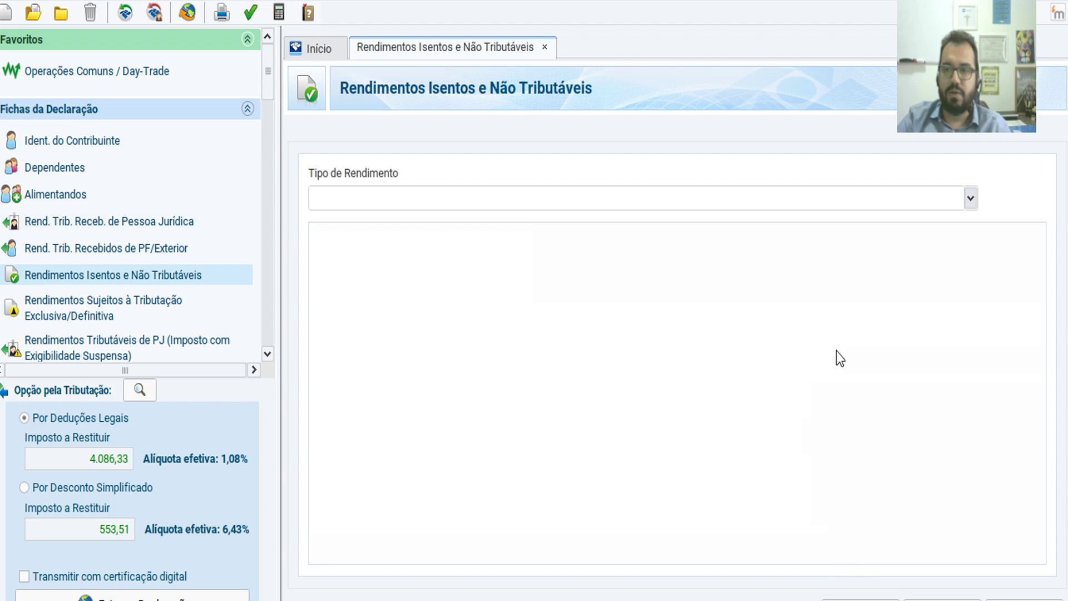
{"action": "type", "text": "12"}
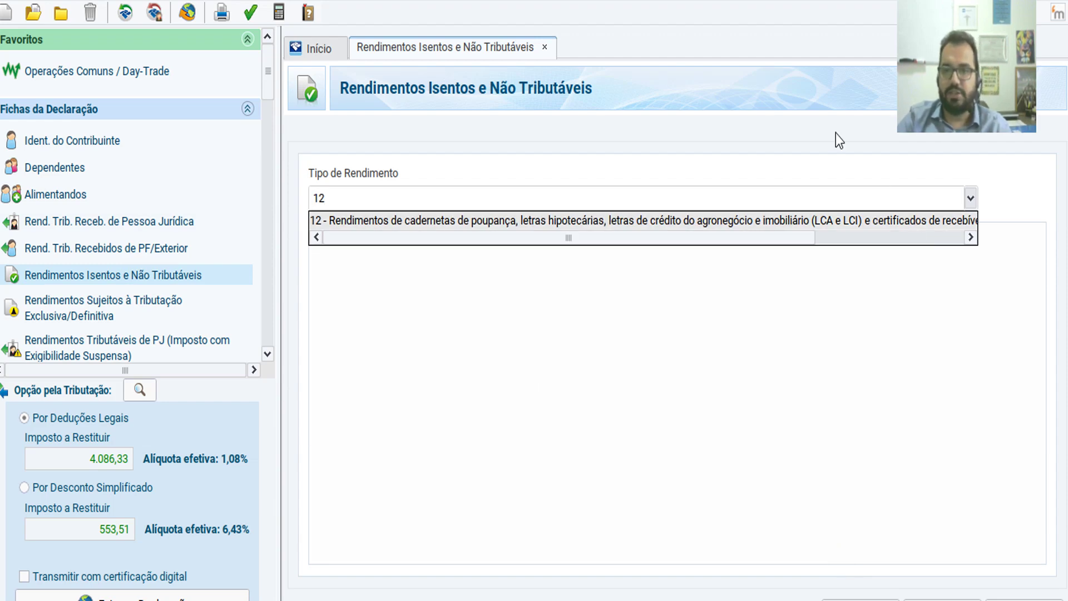
{"action": "key", "text": "BackSpace"}
{"action": "key", "text": "BackSpace"}
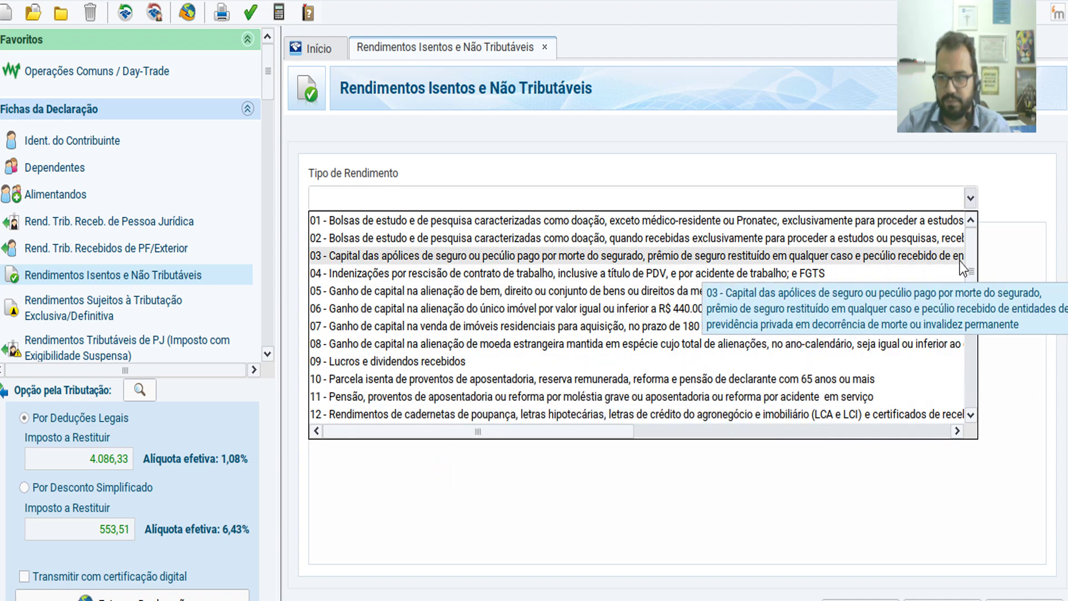
{"action": "left_click_drag", "start_coordinate": [970, 278], "coordinate": [966, 298]}
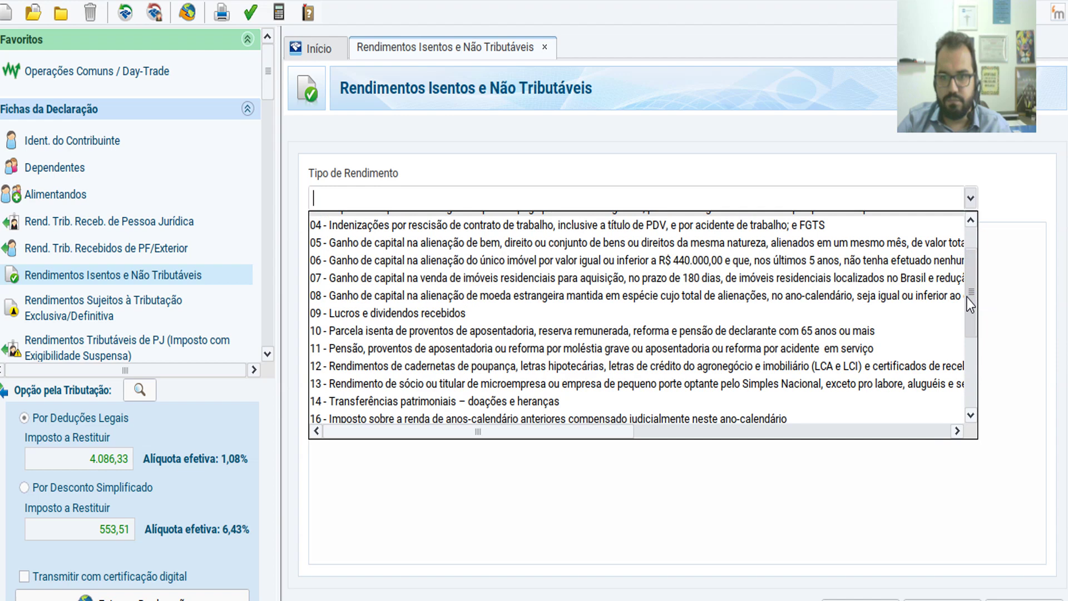
{"action": "left_click", "coordinate": [442, 384]}
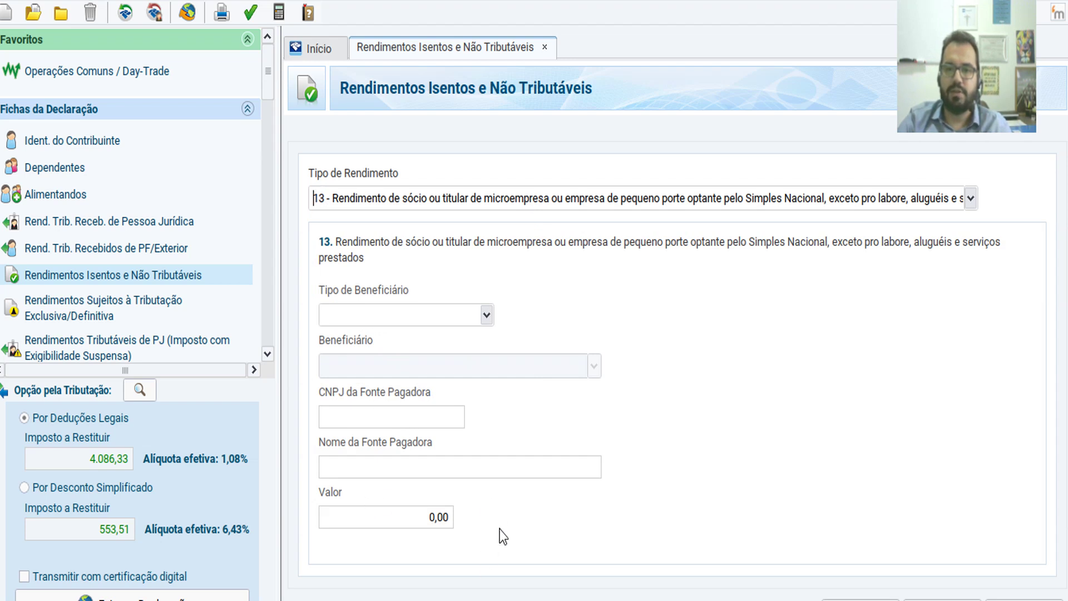
Step: Review the Bens e Direitos and Pagamentos Efetuados forms of the declaration
{"action": "scroll", "coordinate": [195, 273], "scroll_direction": "down", "scroll_amount": 4}
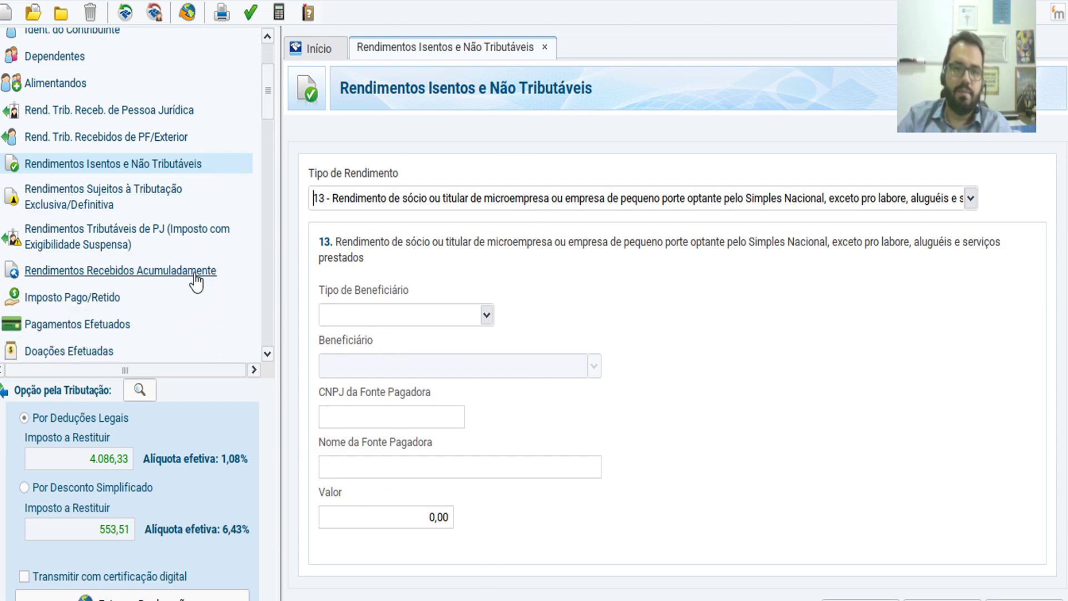
{"action": "scroll", "coordinate": [205, 260], "scroll_direction": "down", "scroll_amount": 5}
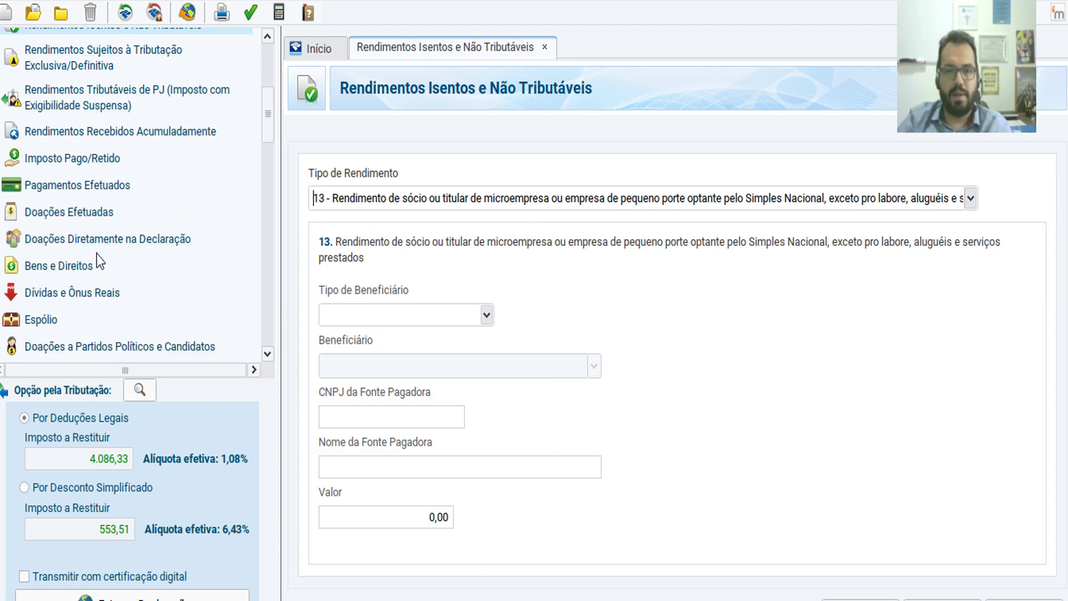
{"action": "left_click", "coordinate": [89, 271]}
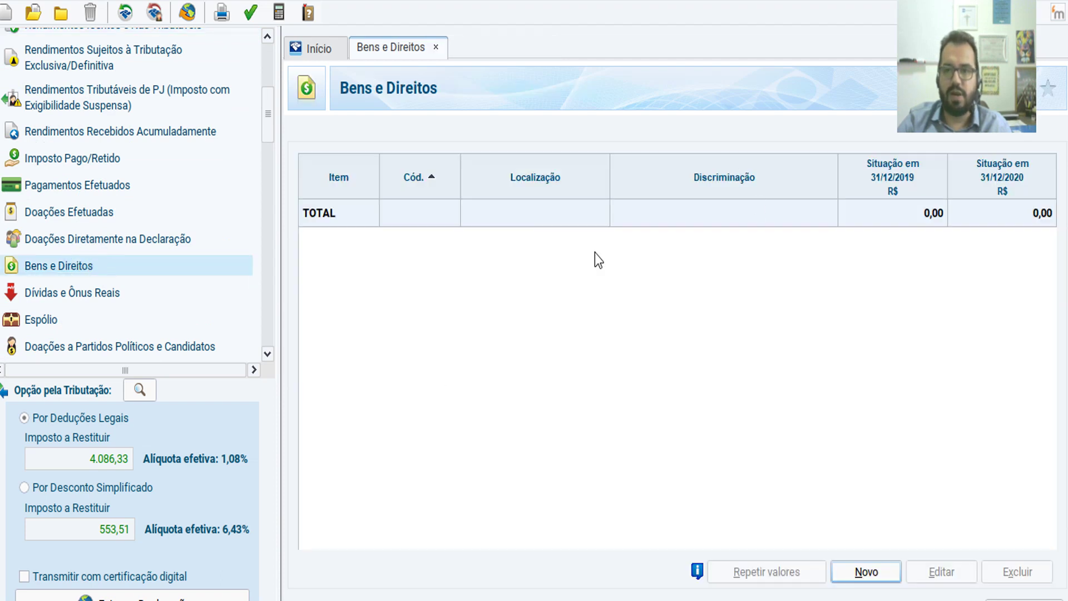
{"action": "left_click", "coordinate": [79, 185]}
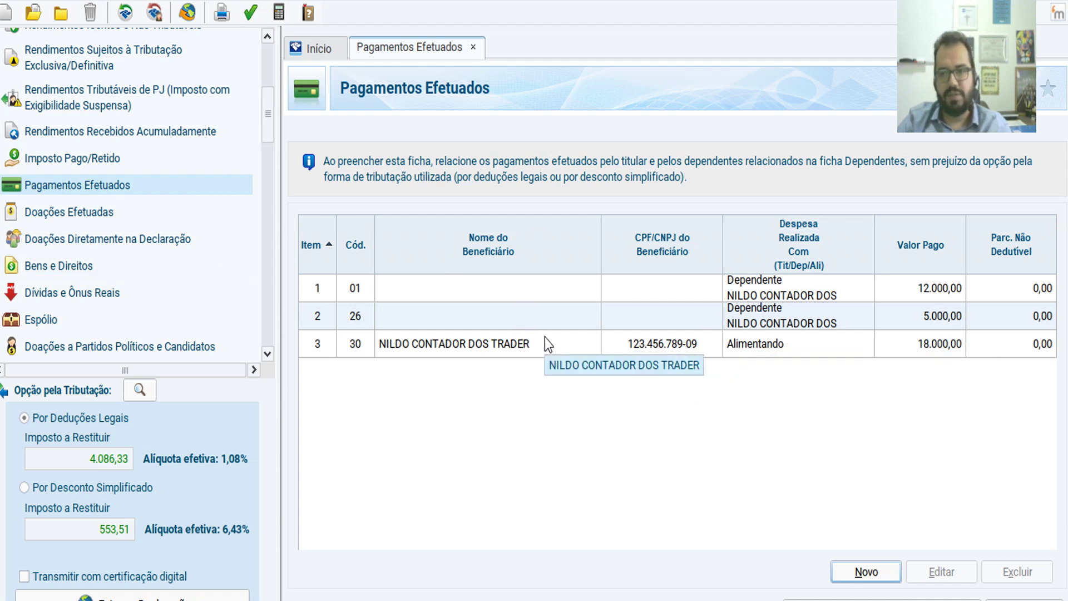
{"action": "scroll", "coordinate": [191, 189], "scroll_direction": "down", "scroll_amount": 5}
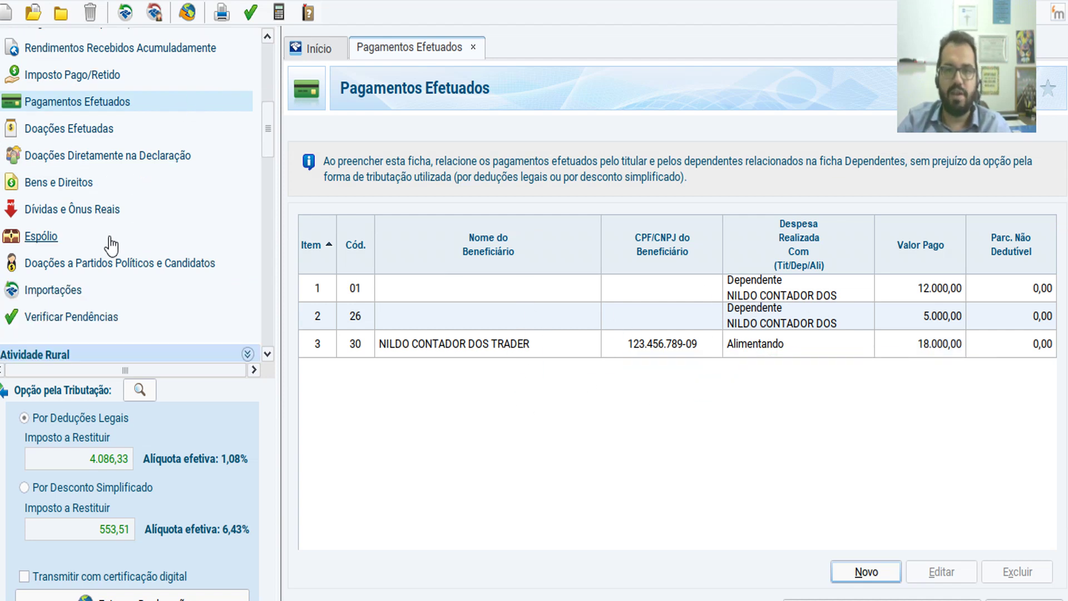
{"action": "scroll", "coordinate": [135, 248], "scroll_direction": "down", "scroll_amount": 11}
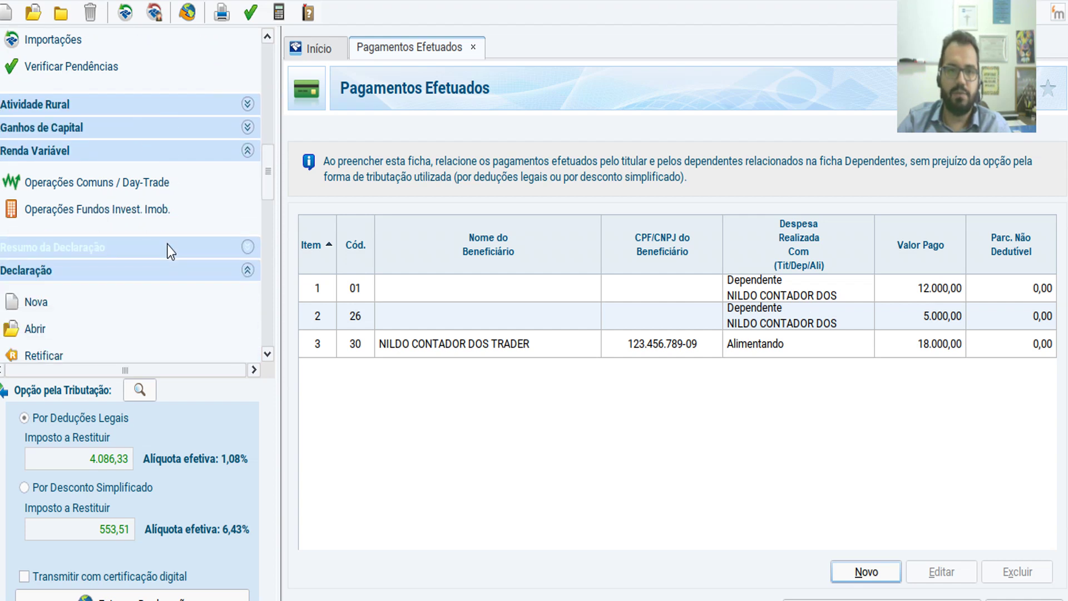
{"action": "scroll", "coordinate": [174, 245], "scroll_direction": "down", "scroll_amount": 12}
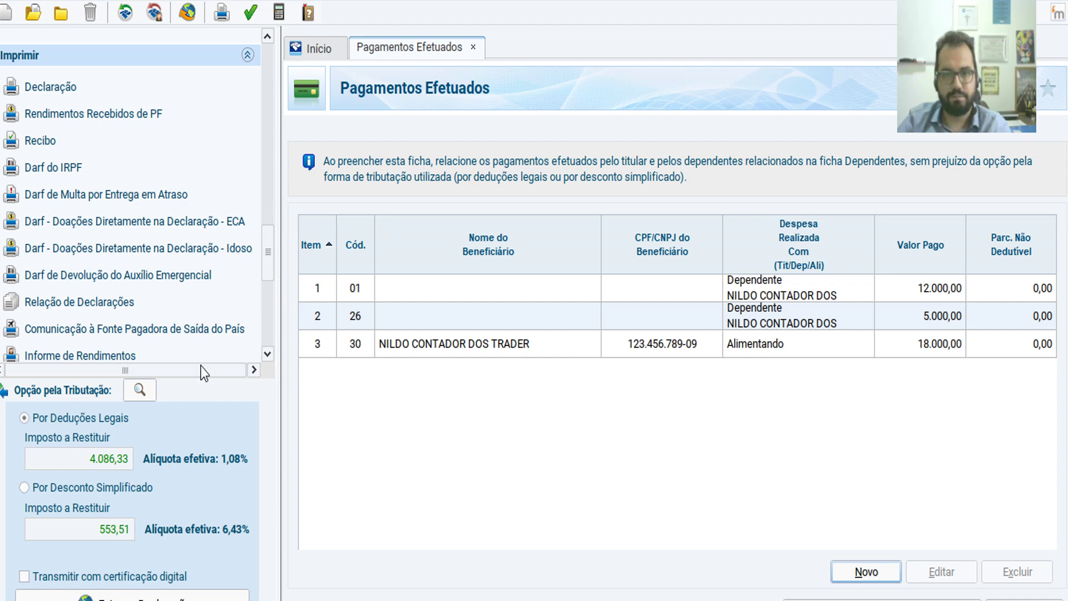
{"action": "scroll", "coordinate": [200, 239], "scroll_direction": "up", "scroll_amount": 6}
{"action": "scroll", "coordinate": [202, 288], "scroll_direction": "up", "scroll_amount": 15}
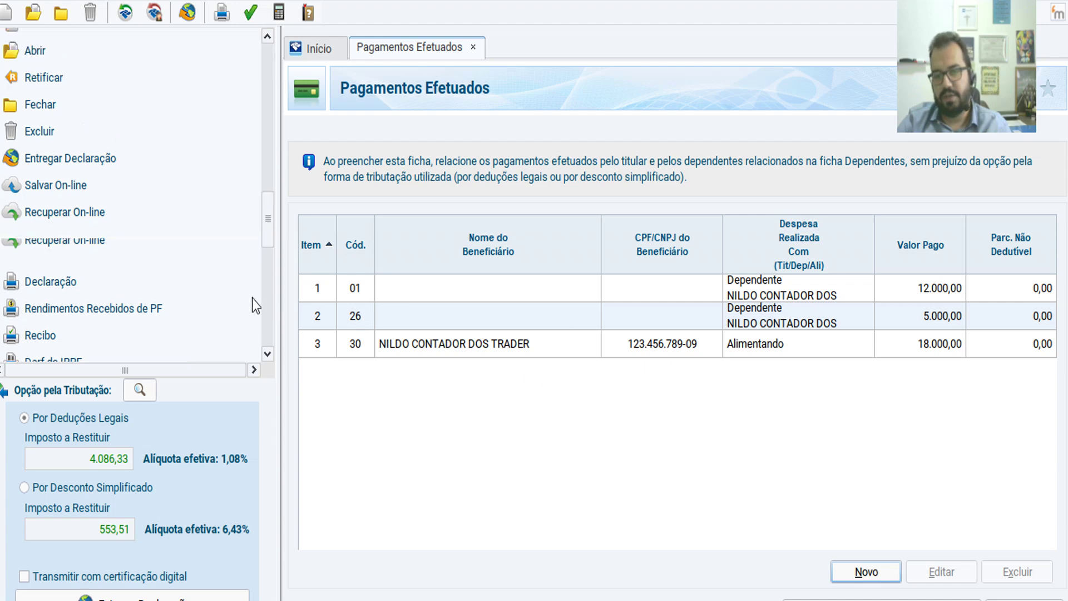
{"action": "scroll", "coordinate": [204, 288], "scroll_direction": "up", "scroll_amount": 10}
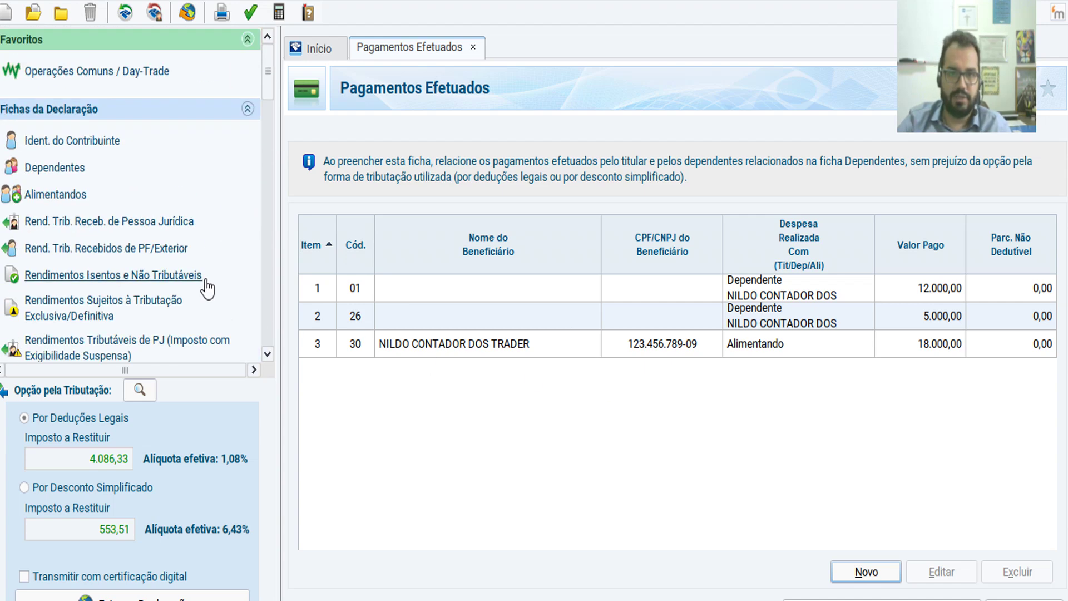
Step: Delete the titular's income entry from the Rend. Trib. Receb. de Pessoa Jurídica form
{"action": "left_click", "coordinate": [134, 221]}
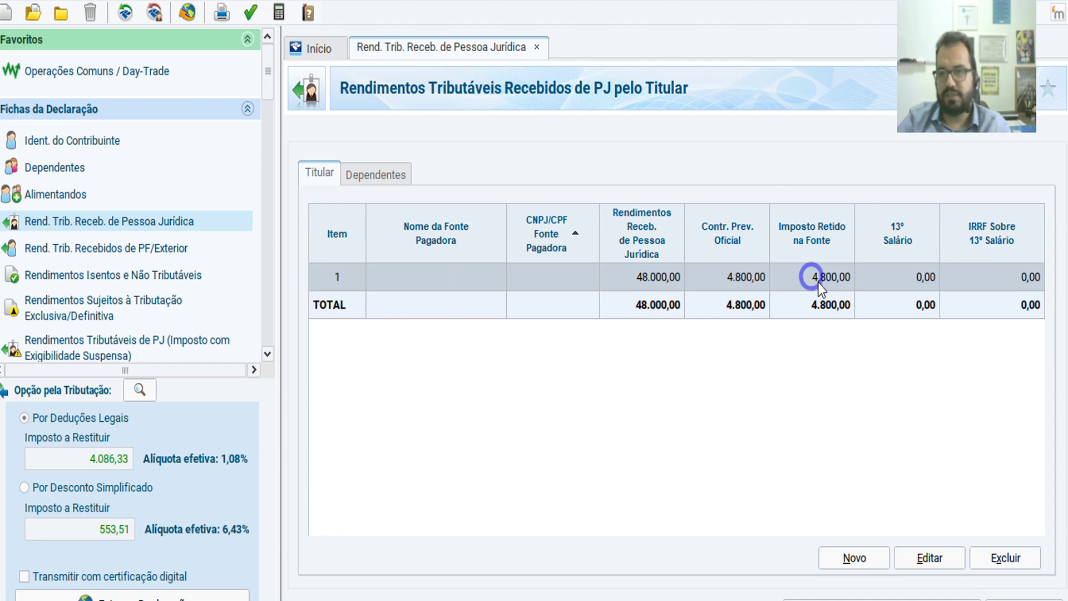
{"action": "left_click", "coordinate": [1006, 558]}
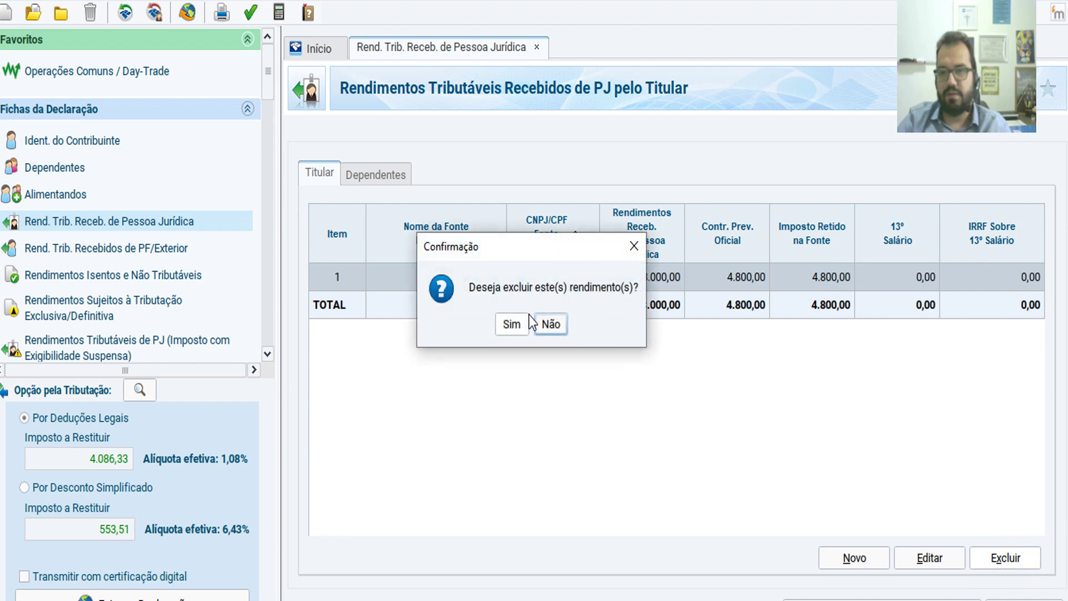
{"action": "left_click", "coordinate": [513, 323]}
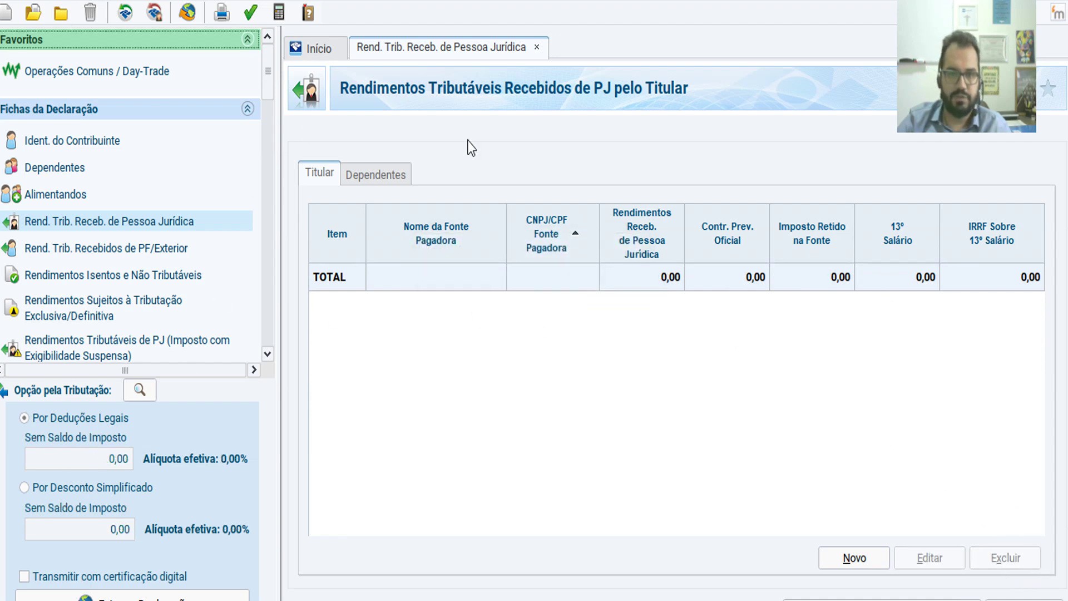
Step: Add a January Rendimentos do Trabalho Não Assalariado entry with a value of 29500 in the titular's PF/Exterior income form
{"action": "left_click", "coordinate": [146, 248]}
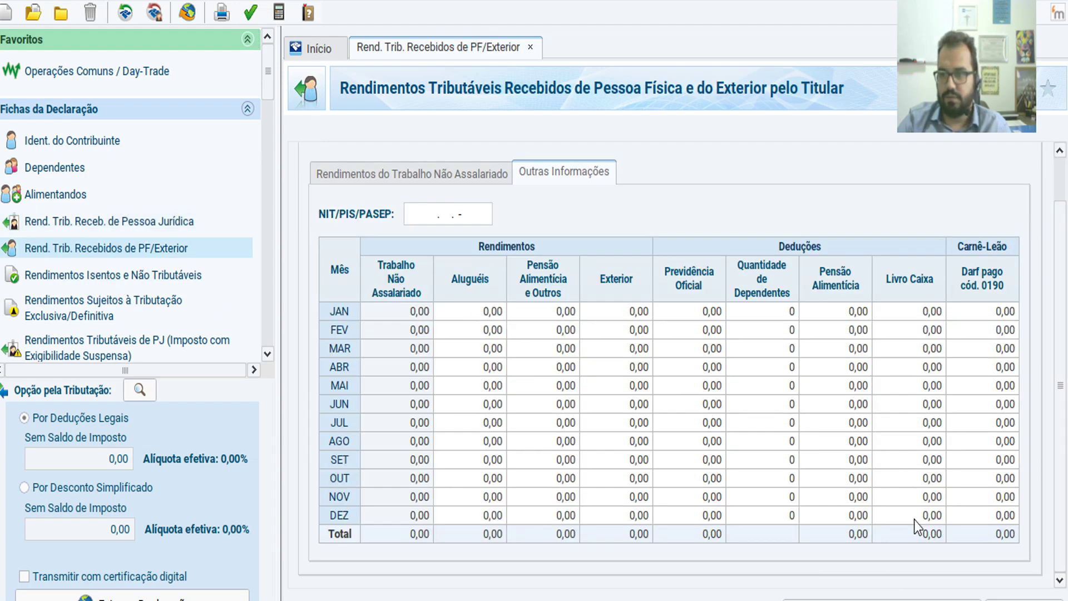
{"action": "scroll", "coordinate": [1059, 323], "scroll_direction": "up", "scroll_amount": 3}
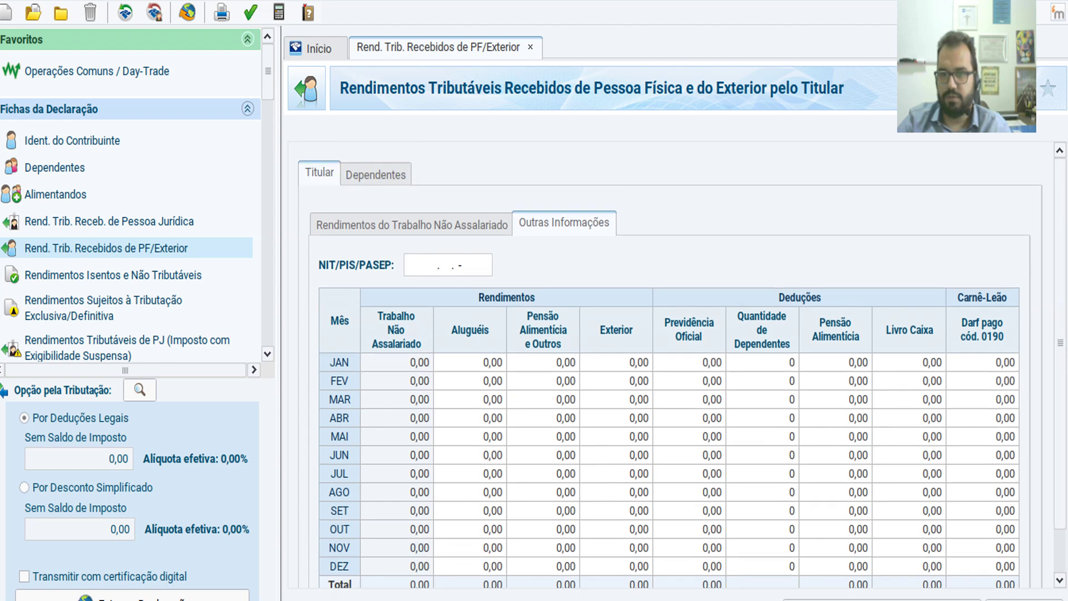
{"action": "scroll", "coordinate": [668, 434], "scroll_direction": "down", "scroll_amount": 3}
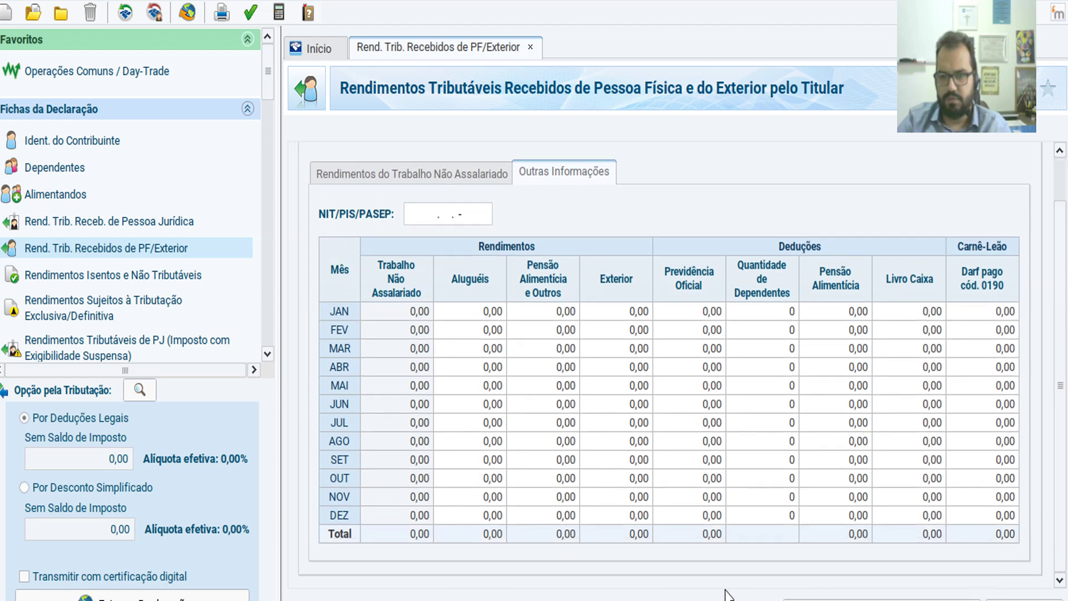
{"action": "left_click", "coordinate": [407, 174]}
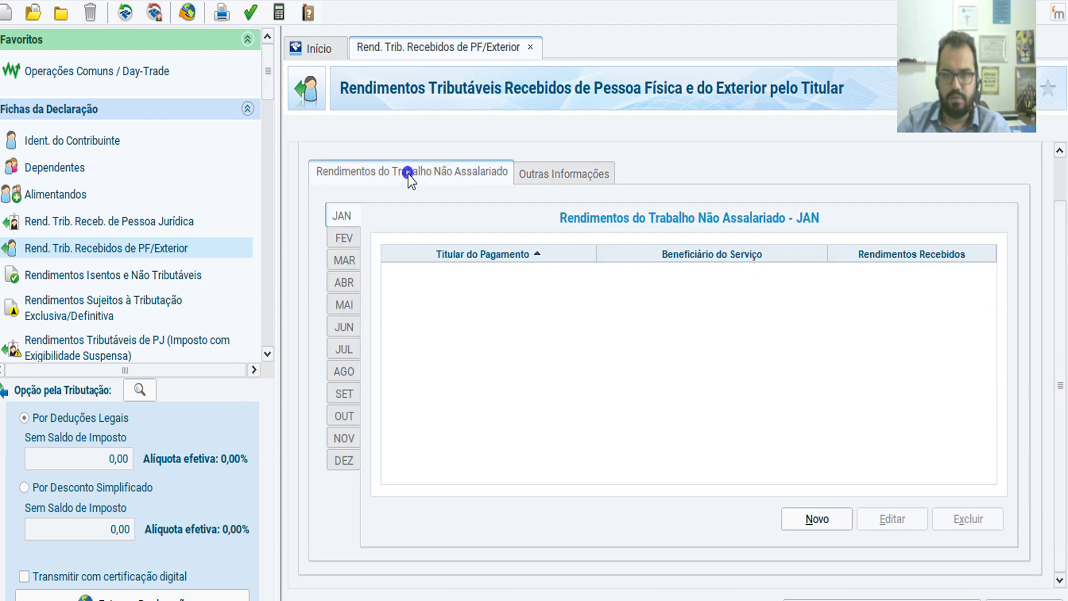
{"action": "left_click", "coordinate": [820, 520]}
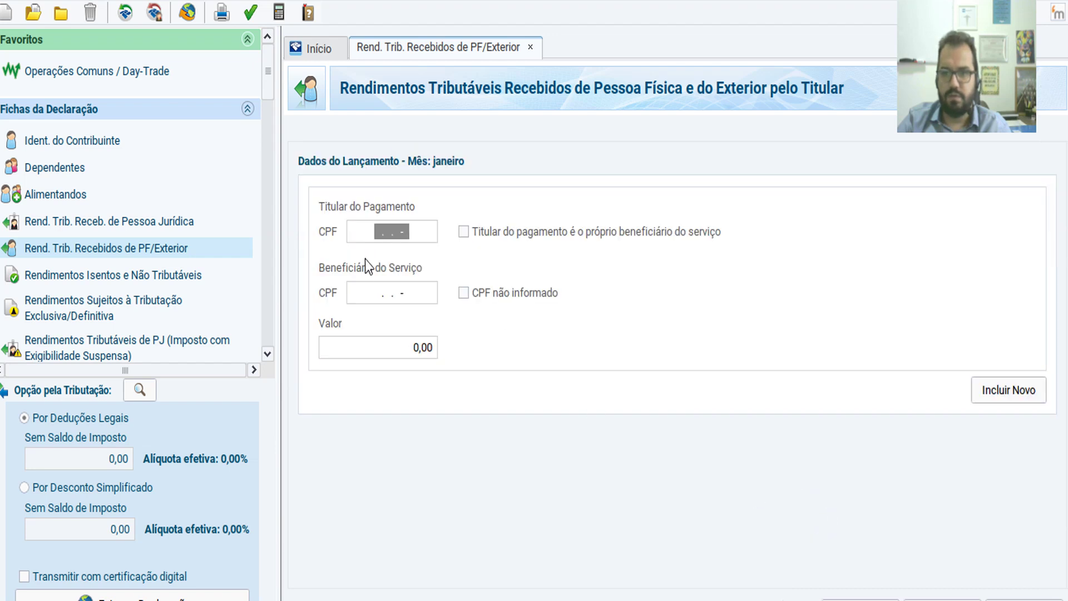
{"action": "left_click", "coordinate": [390, 349]}
{"action": "type", "text": "29"}
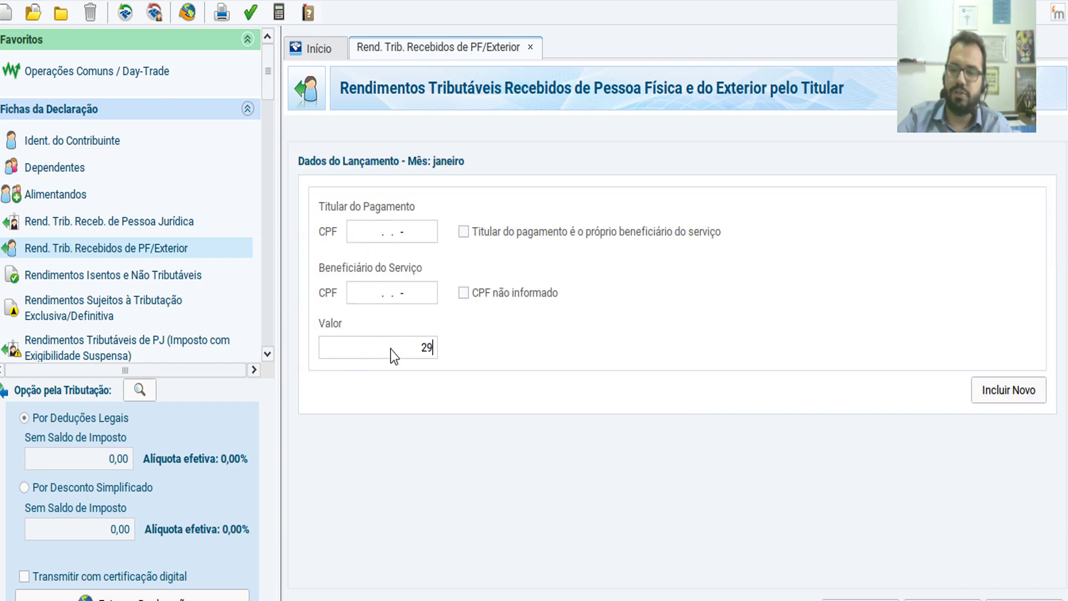
{"action": "type", "text": "500"}
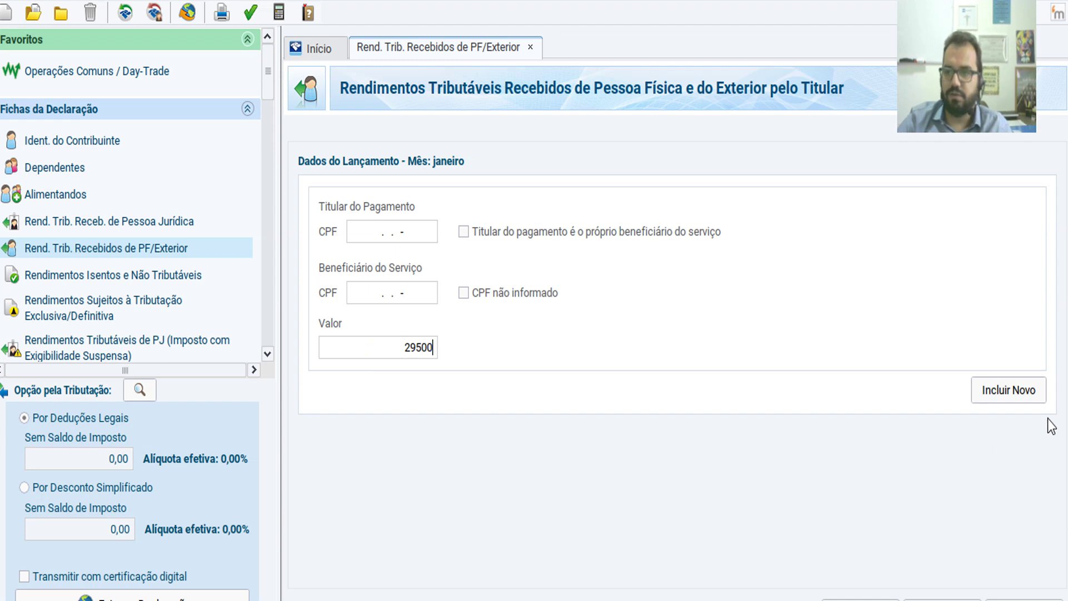
{"action": "left_click", "coordinate": [1021, 390]}
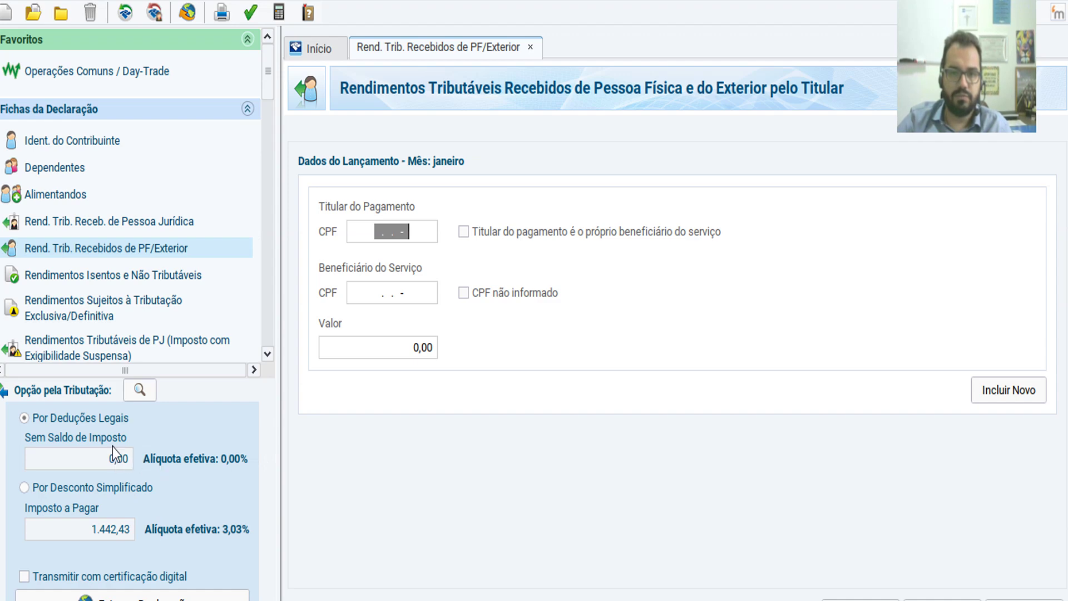
Step: Check the Dependentes form and delete the payments with codes 01, 26 and 30 from Pagamentos Efetuados
{"action": "left_click", "coordinate": [50, 166]}
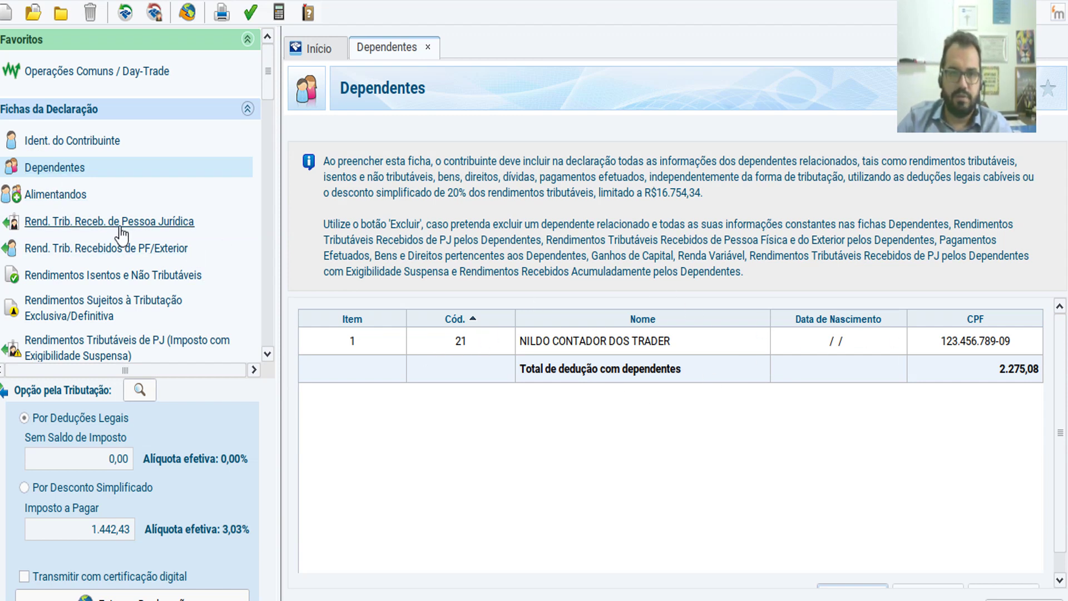
{"action": "scroll", "coordinate": [92, 275], "scroll_direction": "down", "scroll_amount": 5}
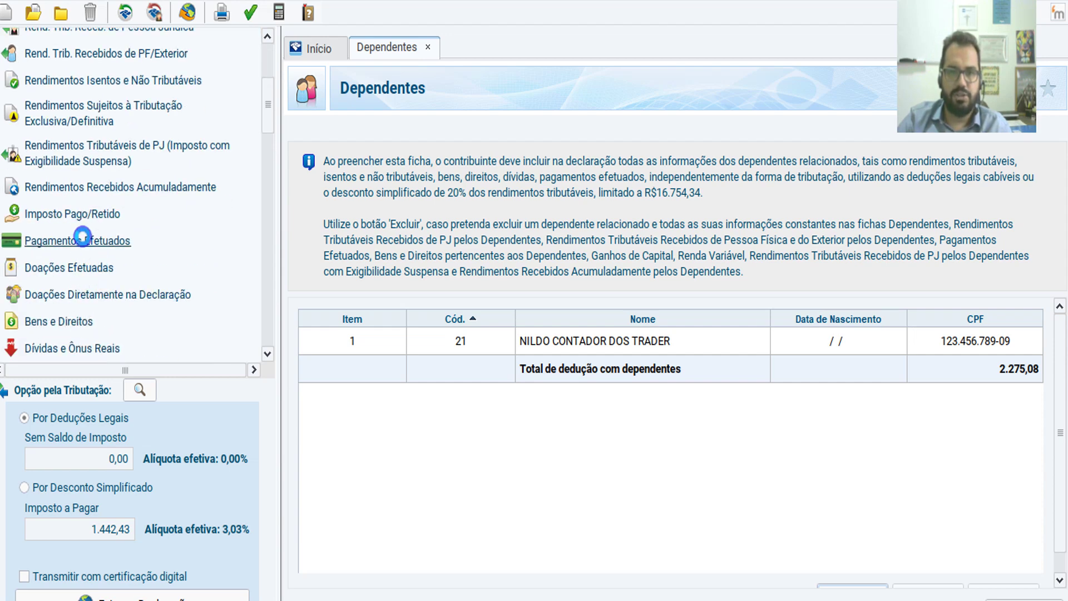
{"action": "left_click", "coordinate": [83, 239]}
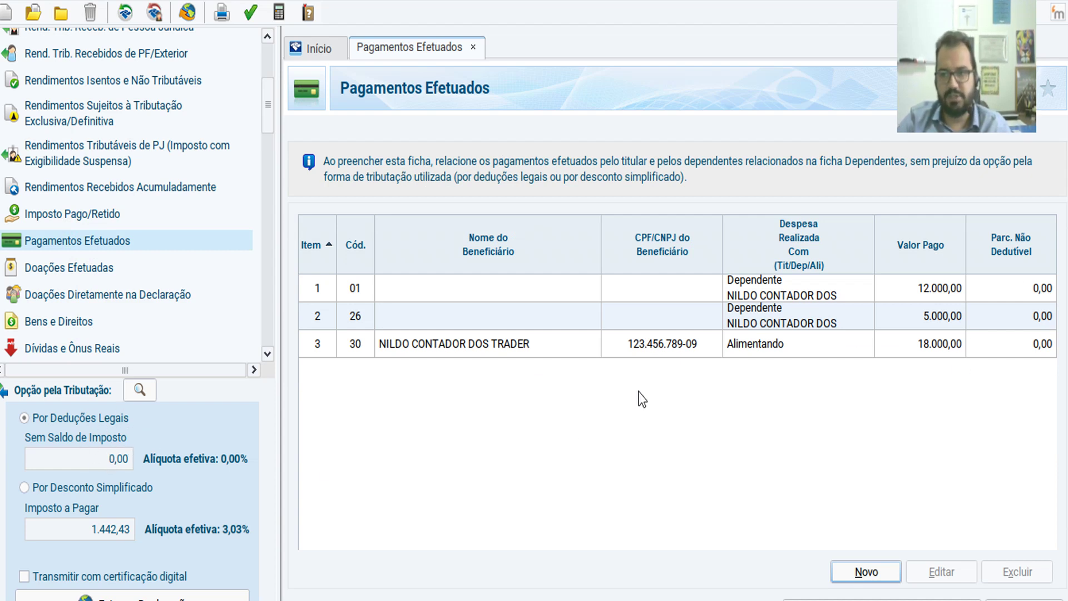
{"action": "left_click", "coordinate": [927, 289]}
{"action": "left_click", "coordinate": [1015, 570]}
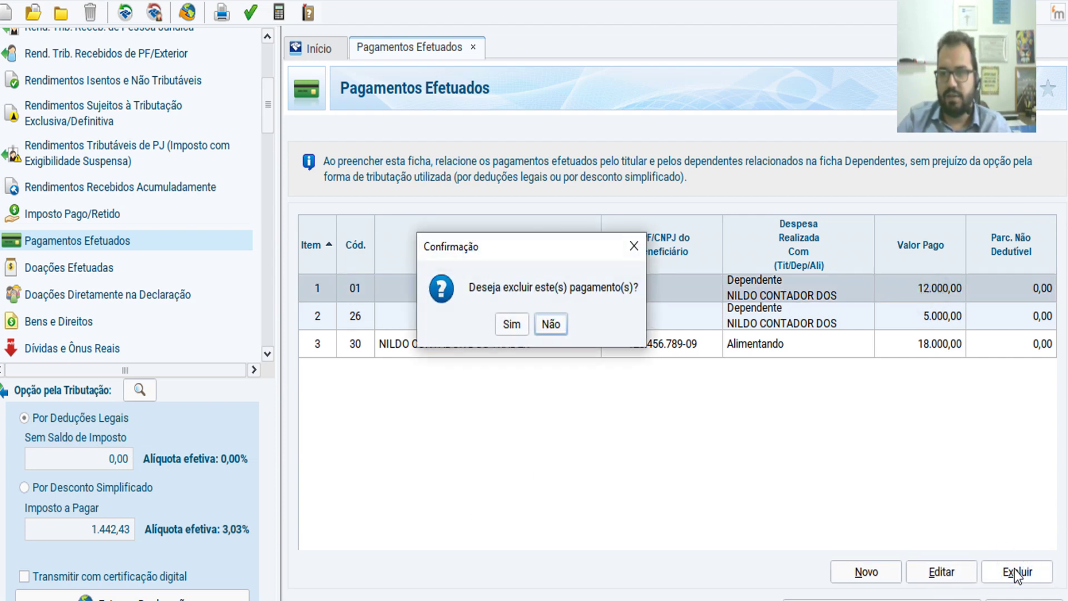
{"action": "left_click", "coordinate": [511, 323]}
{"action": "left_click", "coordinate": [851, 292]}
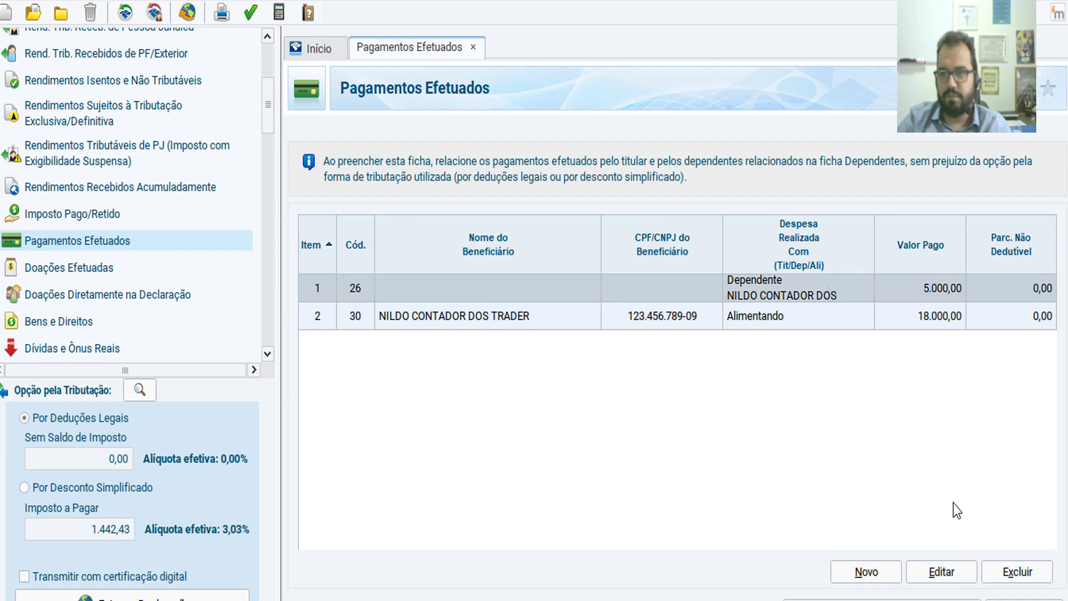
{"action": "left_click", "coordinate": [1025, 576]}
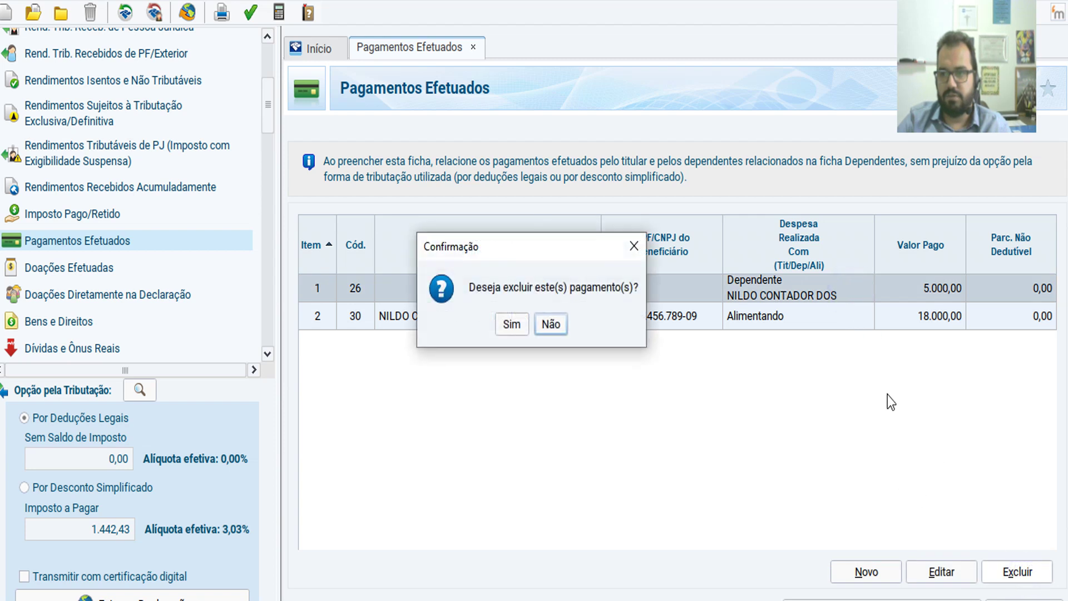
{"action": "left_click", "coordinate": [511, 325]}
{"action": "left_click", "coordinate": [799, 288]}
{"action": "left_click", "coordinate": [1028, 570]}
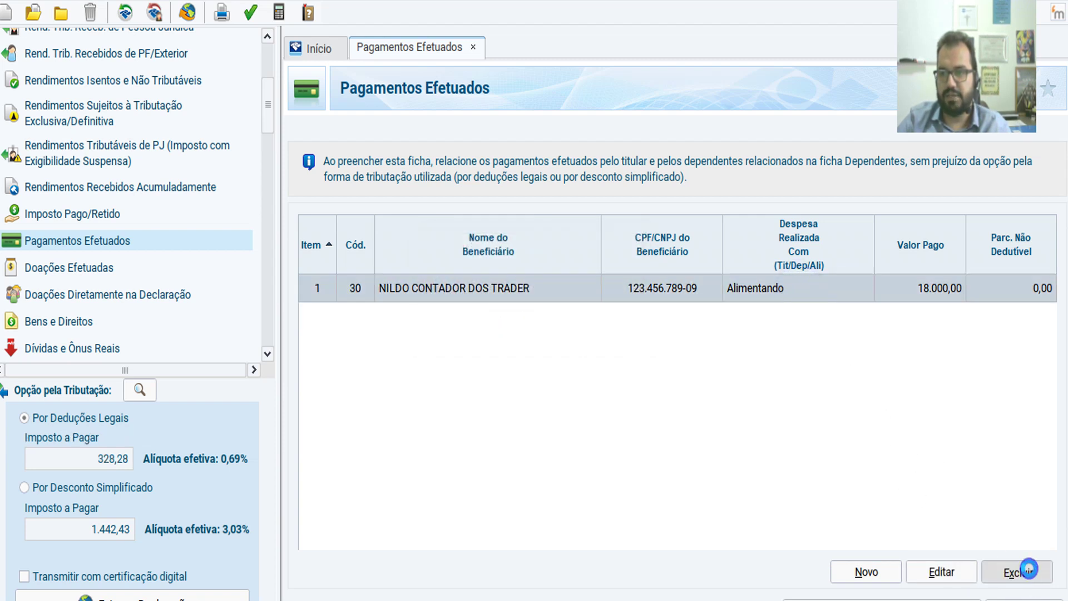
{"action": "left_click", "coordinate": [511, 325]}
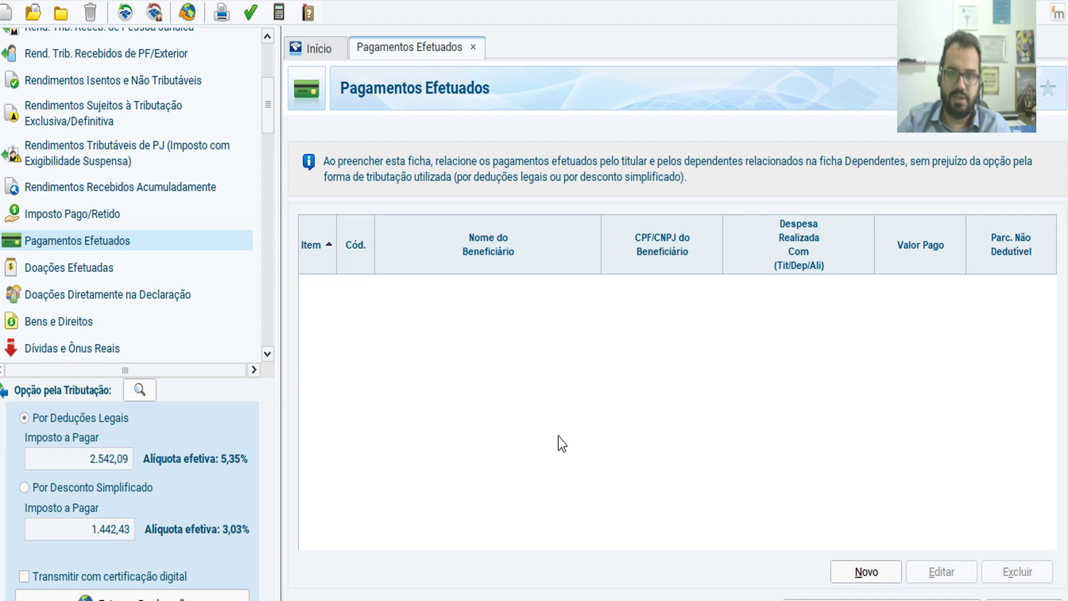
Step: Find and open the Cálculo do Imposto page in the Resumo da Declaração section
{"action": "scroll", "coordinate": [74, 283], "scroll_direction": "down", "scroll_amount": 8}
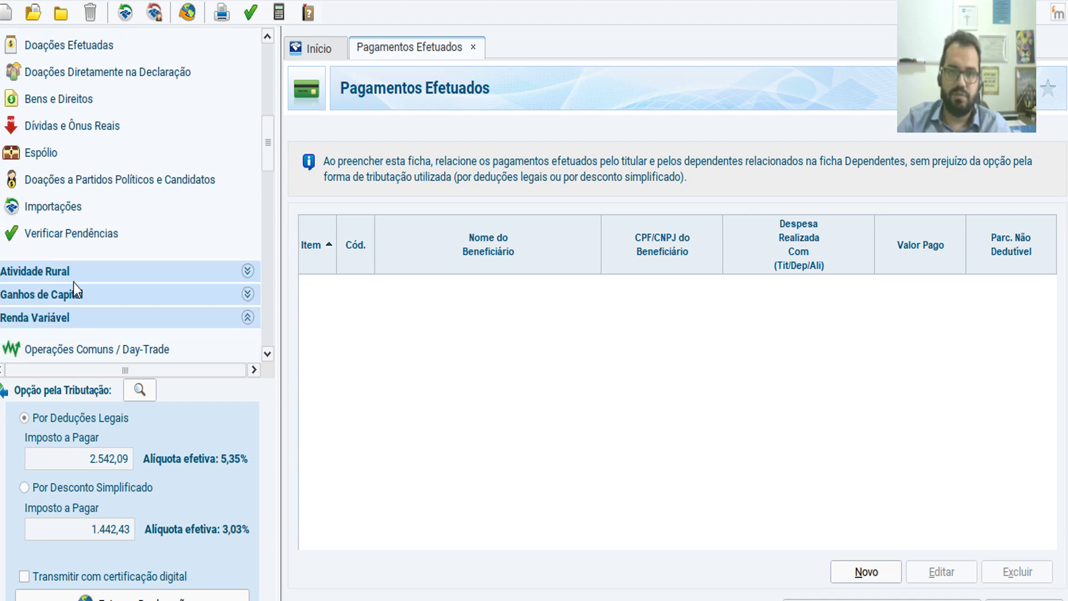
{"action": "scroll", "coordinate": [75, 289], "scroll_direction": "down", "scroll_amount": 10}
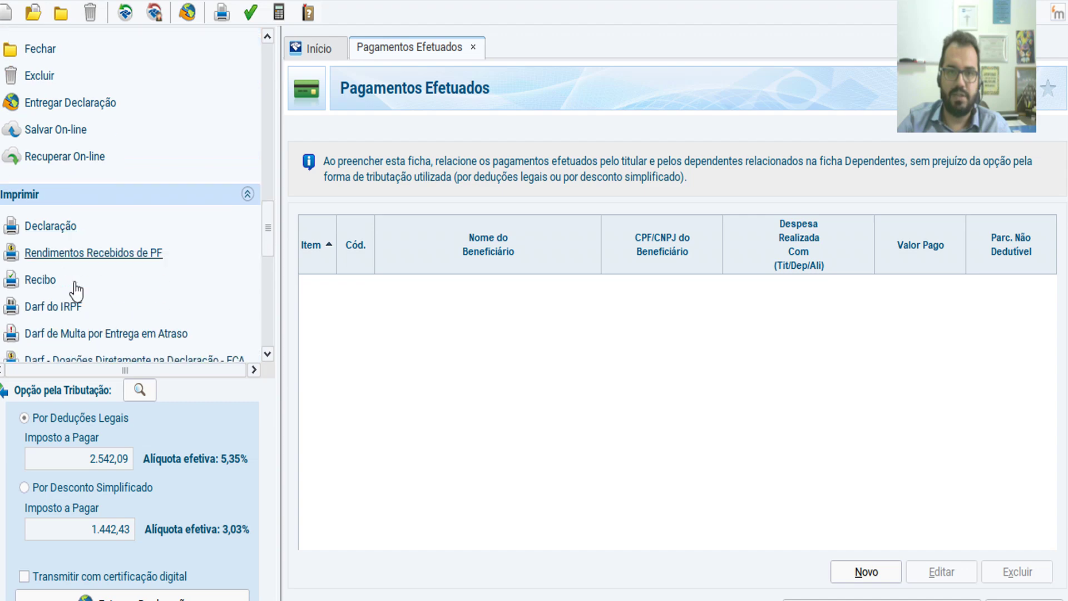
{"action": "scroll", "coordinate": [84, 281], "scroll_direction": "up", "scroll_amount": 3}
{"action": "scroll", "coordinate": [85, 283], "scroll_direction": "down", "scroll_amount": 10}
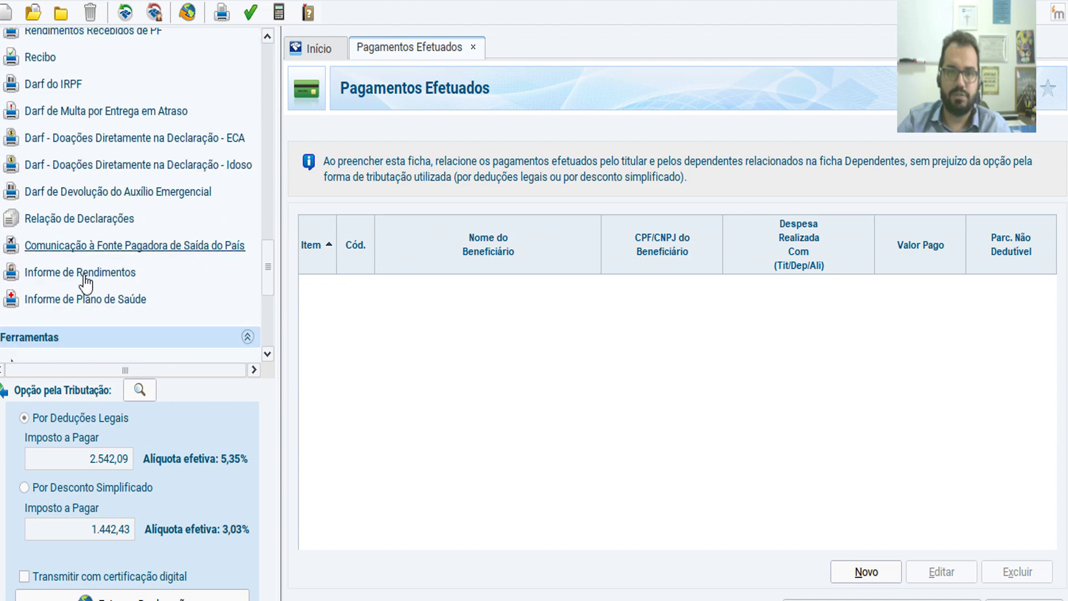
{"action": "scroll", "coordinate": [85, 281], "scroll_direction": "up", "scroll_amount": 4}
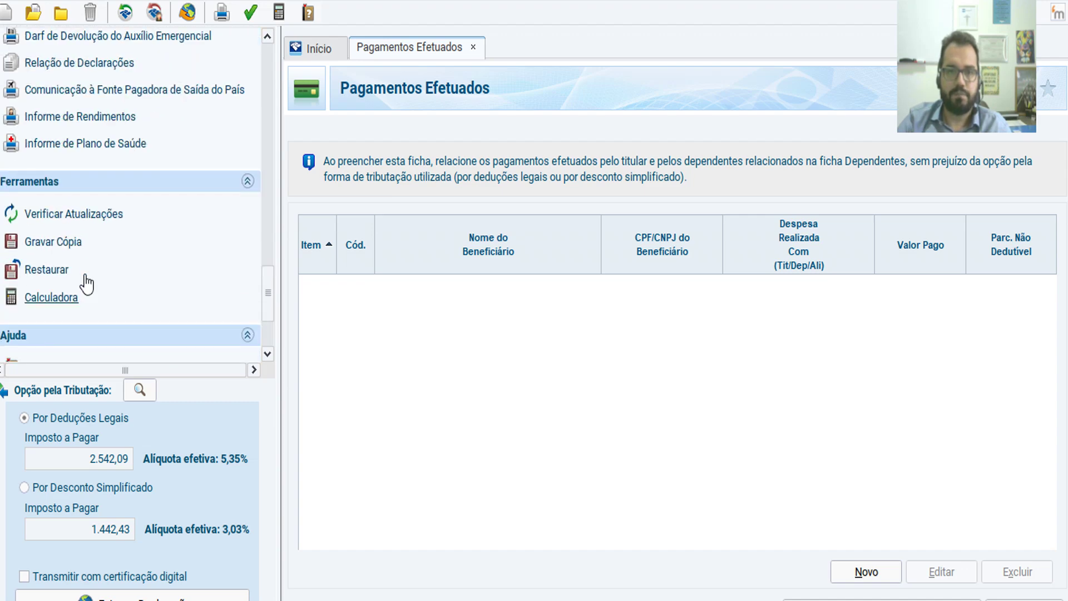
{"action": "scroll", "coordinate": [87, 278], "scroll_direction": "up", "scroll_amount": 1}
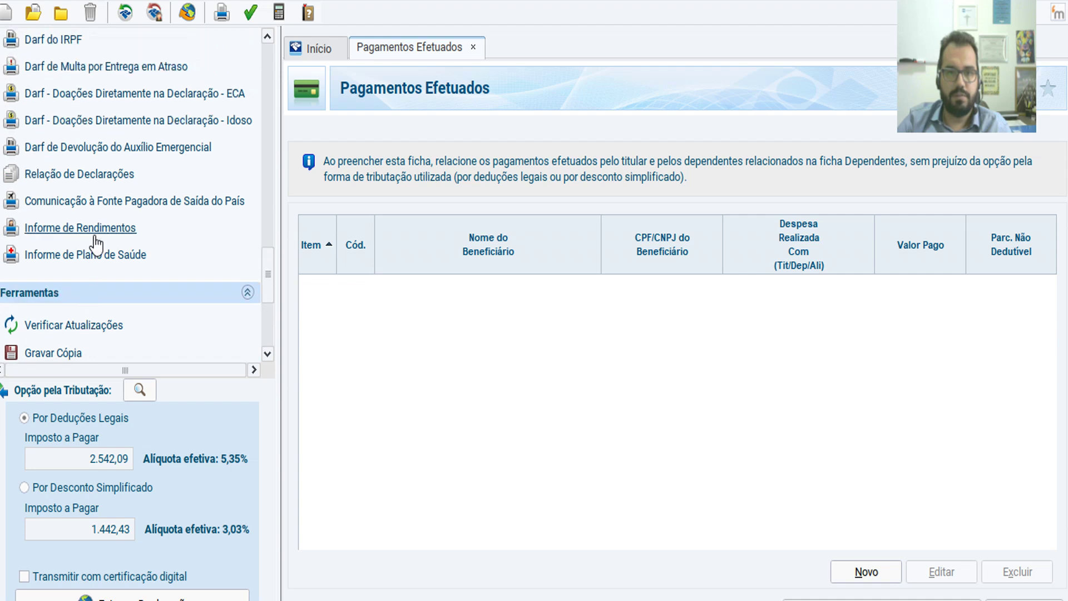
{"action": "scroll", "coordinate": [99, 238], "scroll_direction": "up", "scroll_amount": 5}
{"action": "scroll", "coordinate": [101, 236], "scroll_direction": "up", "scroll_amount": 6}
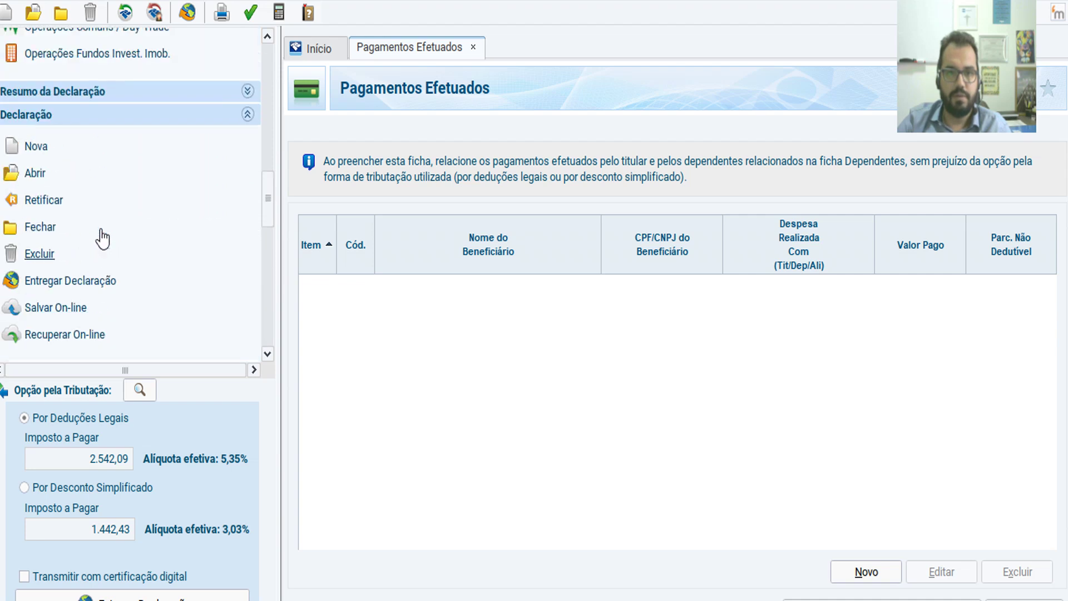
{"action": "left_click", "coordinate": [72, 289]}
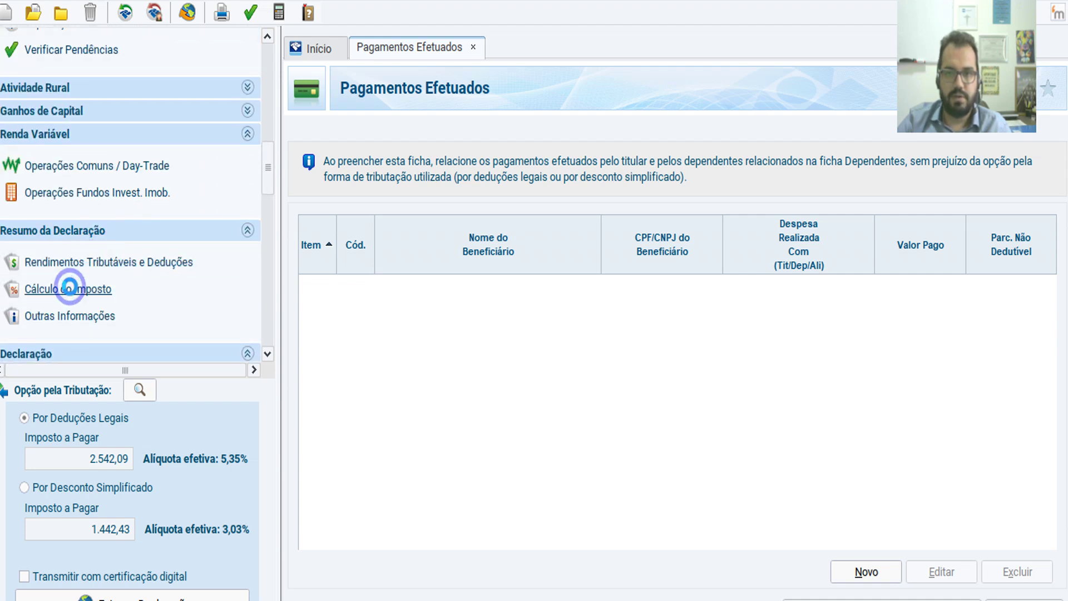
Step: Set the number of quotas for paying the tax due to 8, dismissing the payment information notice
{"action": "scroll", "coordinate": [1039, 278], "scroll_direction": "down", "scroll_amount": 5}
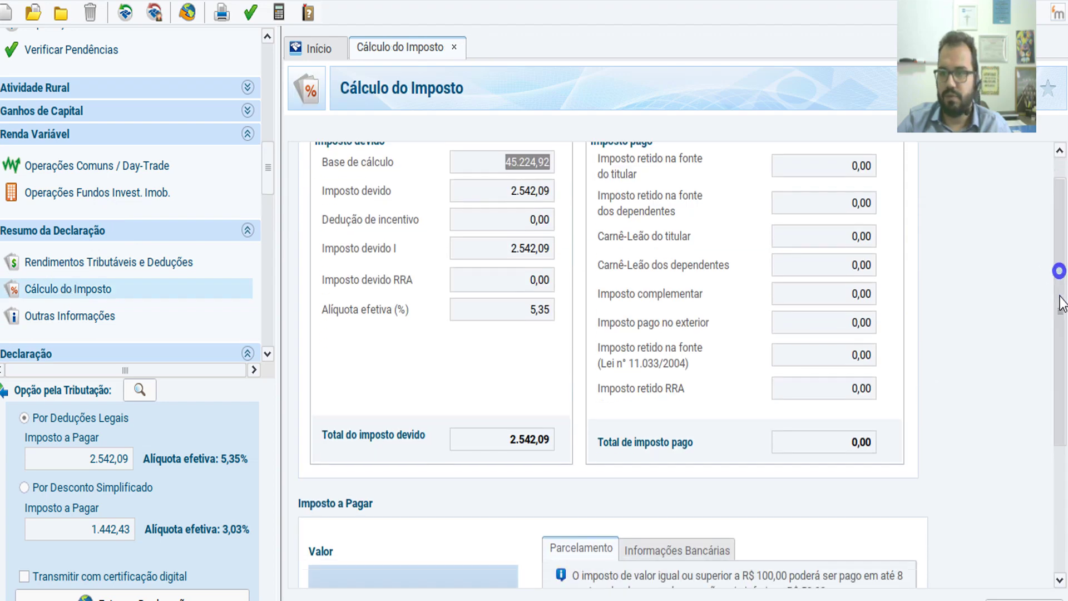
{"action": "left_click", "coordinate": [695, 423]}
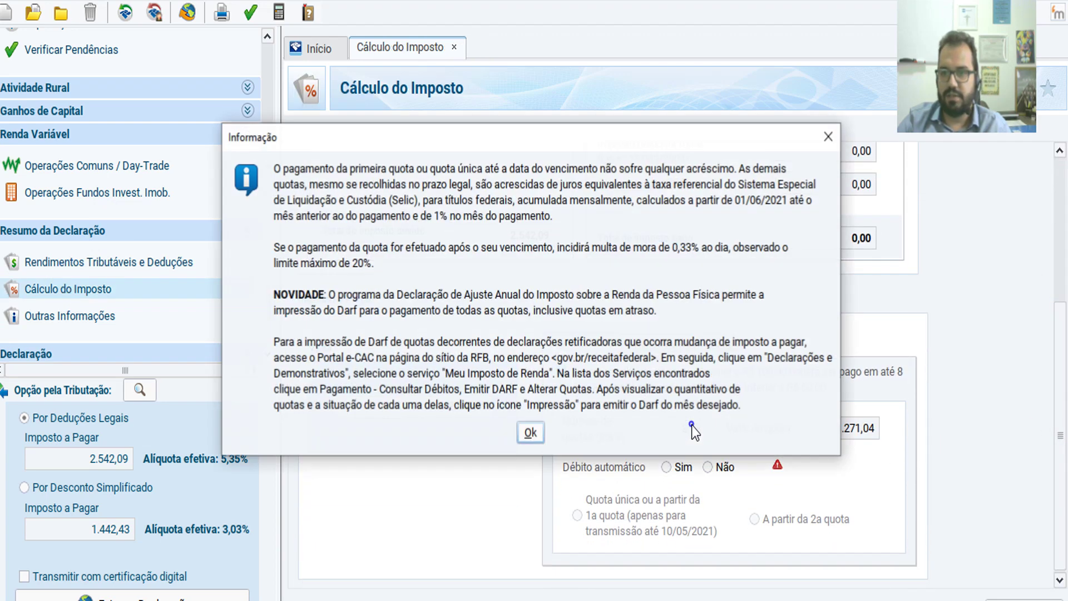
{"action": "left_click", "coordinate": [521, 430]}
{"action": "left_click", "coordinate": [694, 424]}
{"action": "left_click", "coordinate": [694, 425]}
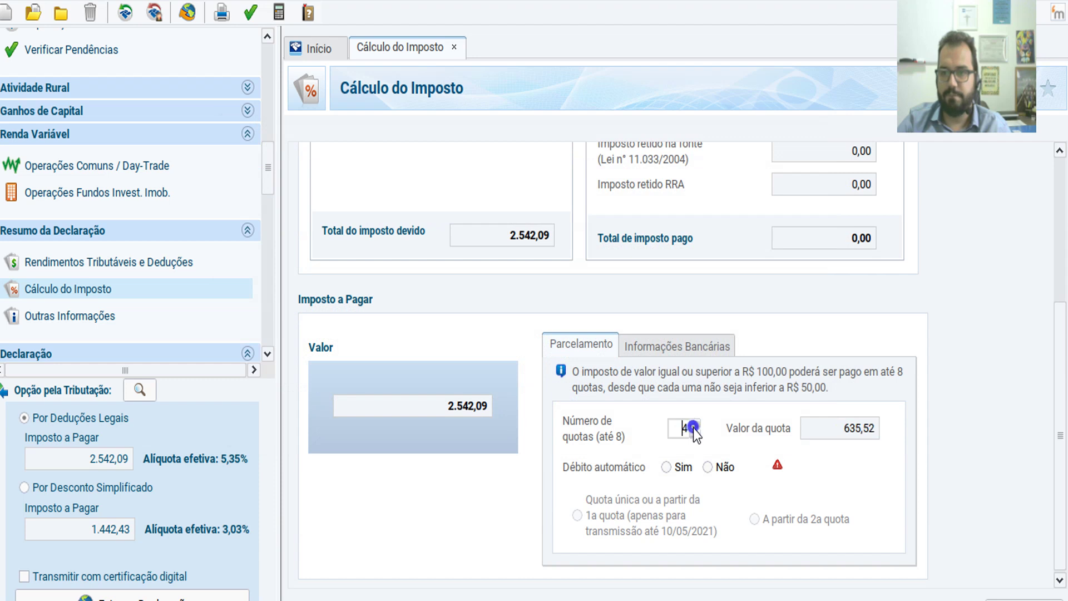
{"action": "left_click", "coordinate": [694, 425]}
{"action": "left_click", "coordinate": [694, 425]}
{"action": "left_click", "coordinate": [694, 425]}
{"action": "left_click", "coordinate": [694, 425]}
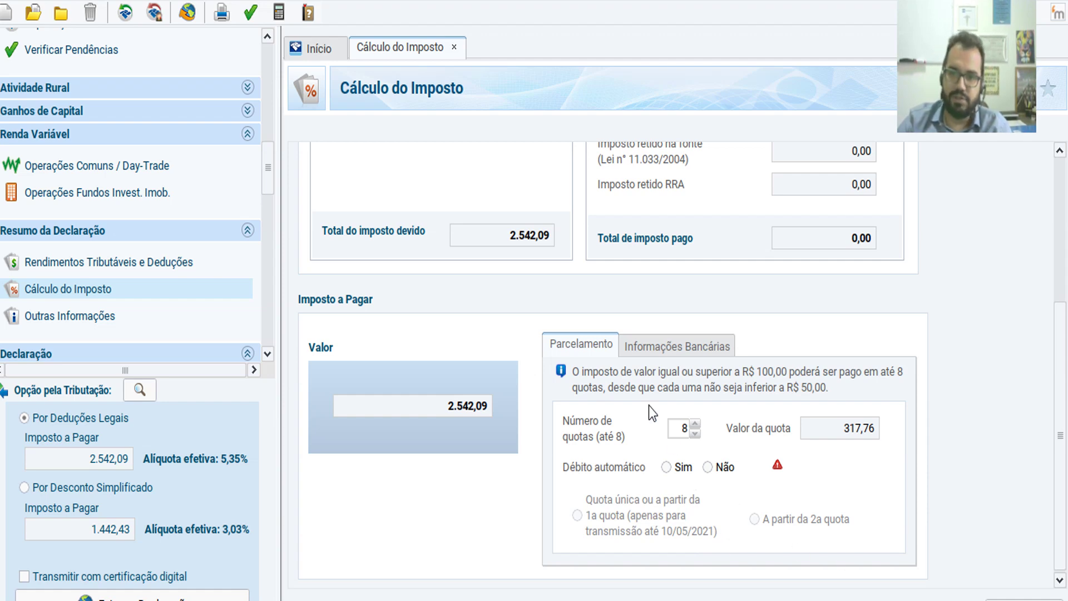
Step: Set Débito automático to Sim for the tax instalments and view the bank details required for the debit
{"action": "left_click", "coordinate": [670, 466]}
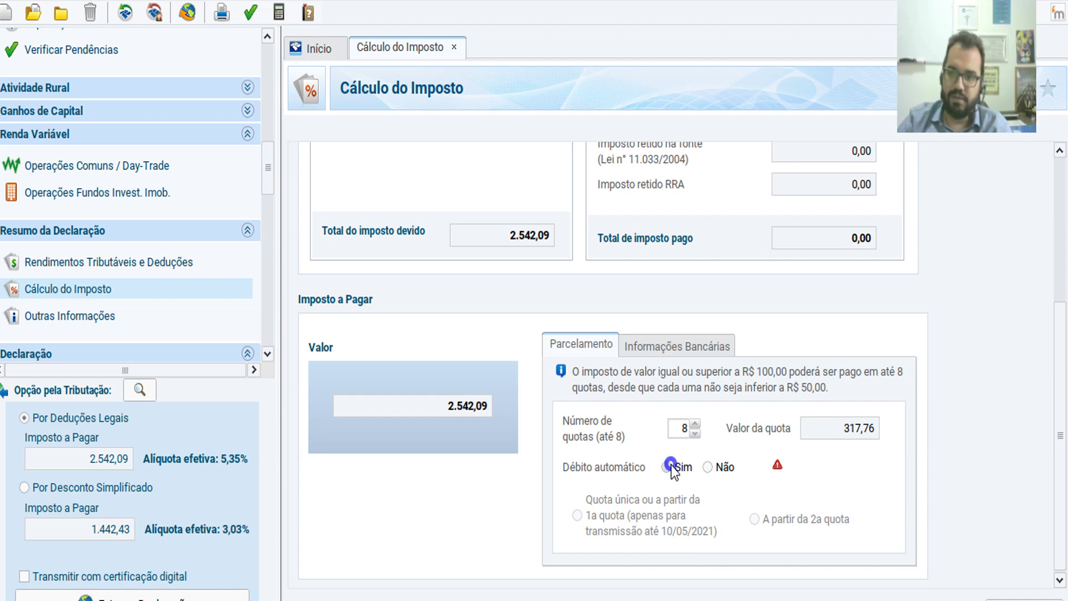
{"action": "left_click", "coordinate": [532, 495]}
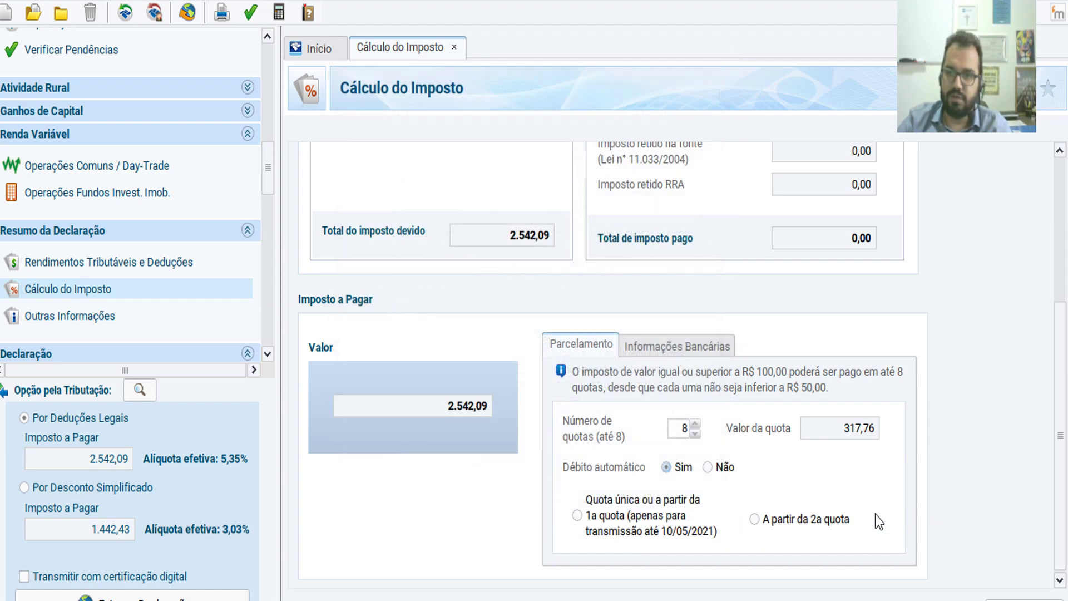
{"action": "left_click", "coordinate": [703, 345]}
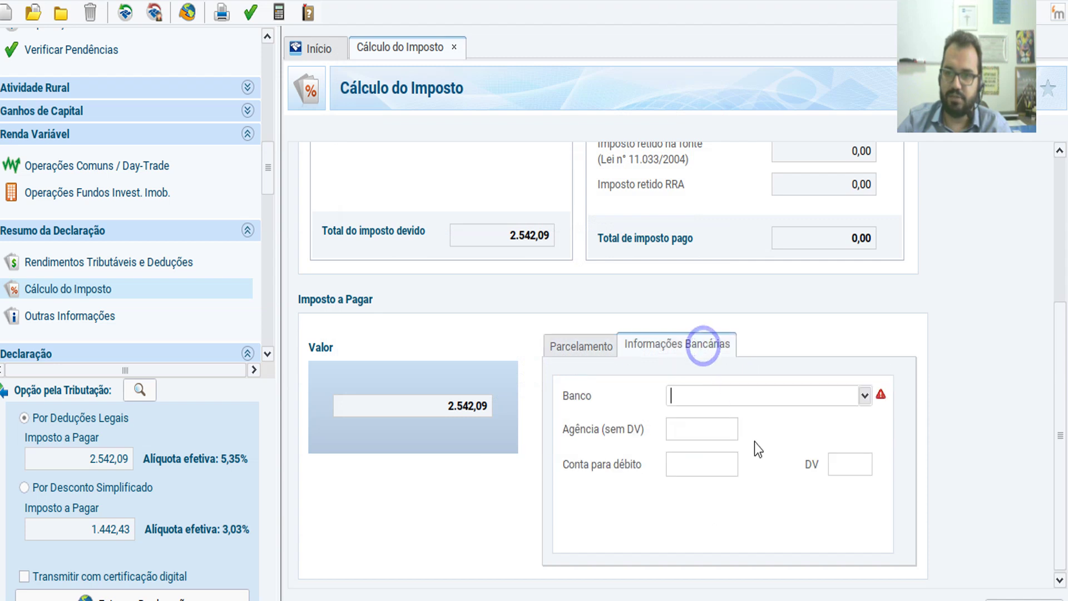
{"action": "left_click", "coordinate": [579, 342]}
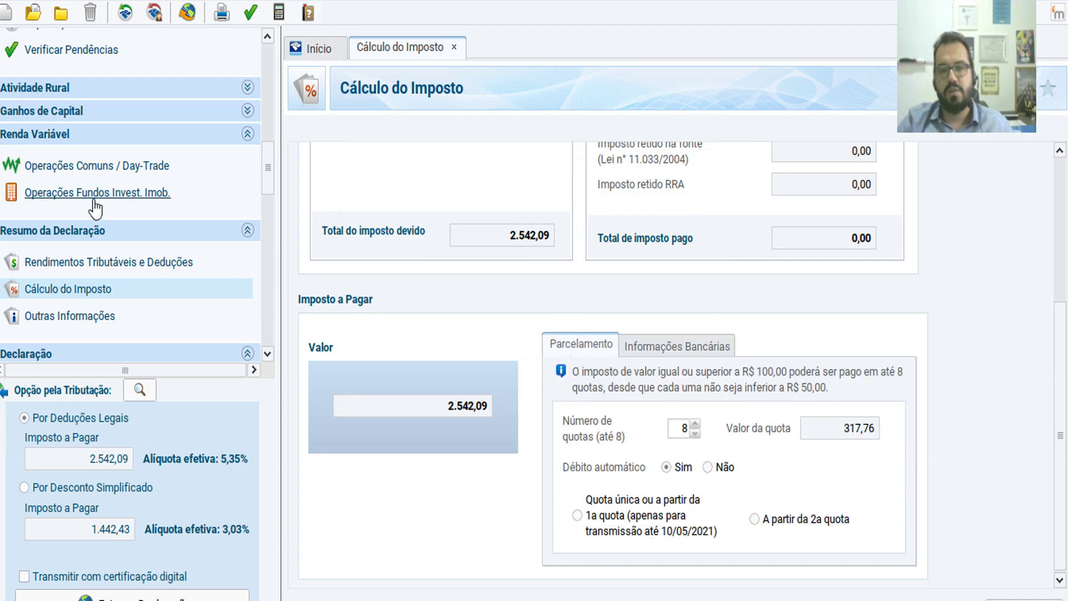
Step: Return to the Dependentes form of the declaration
{"action": "left_click_drag", "start_coordinate": [265, 175], "coordinate": [182, 98]}
{"action": "left_click", "coordinate": [56, 166]}
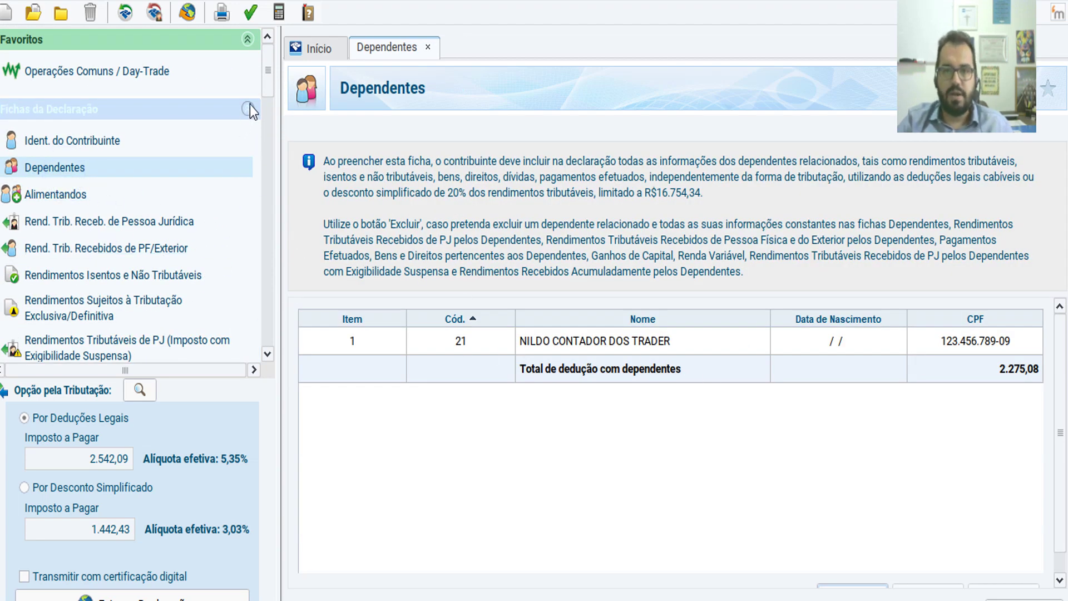
Step: Change the declaration's taxation option to Por Desconto Simplificado
{"action": "scroll", "coordinate": [268, 85], "scroll_direction": "down", "scroll_amount": 5}
{"action": "scroll", "coordinate": [269, 102], "scroll_direction": "down", "scroll_amount": 5}
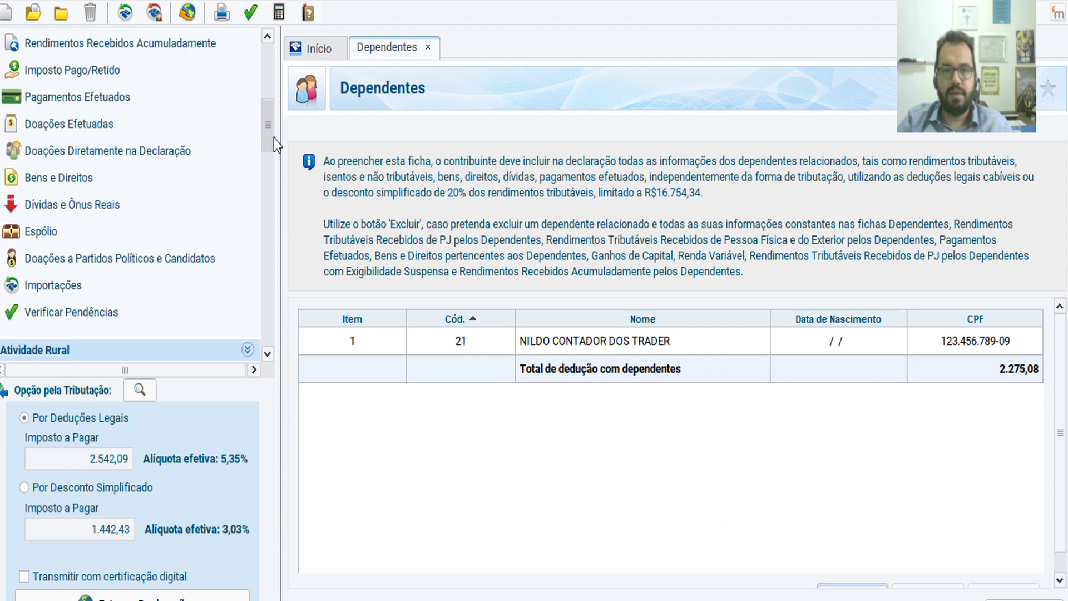
{"action": "left_click_drag", "start_coordinate": [285, 124], "coordinate": [253, 211]}
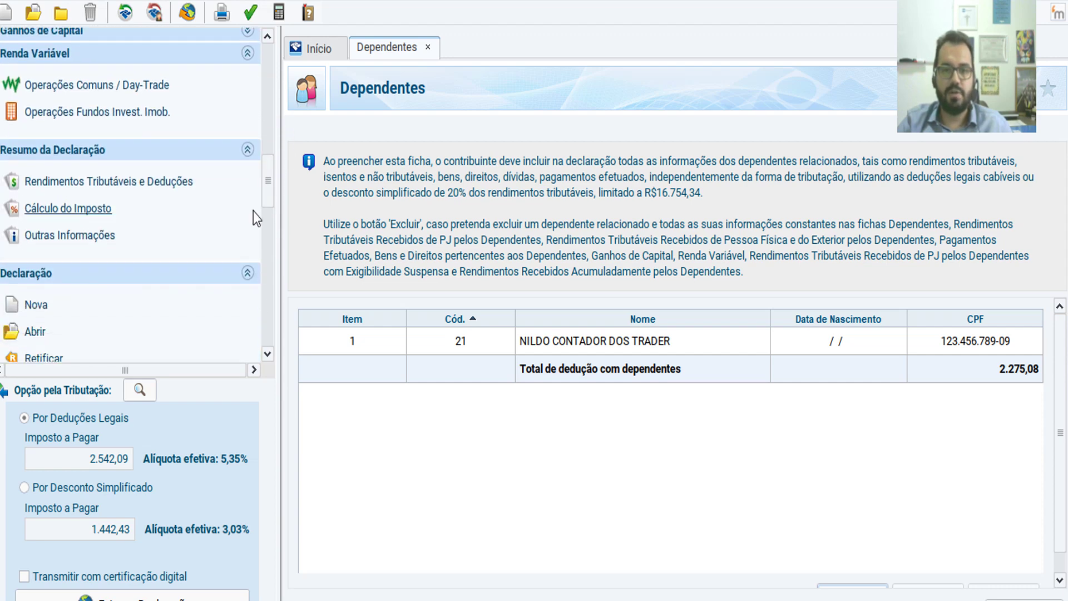
{"action": "left_click", "coordinate": [29, 488]}
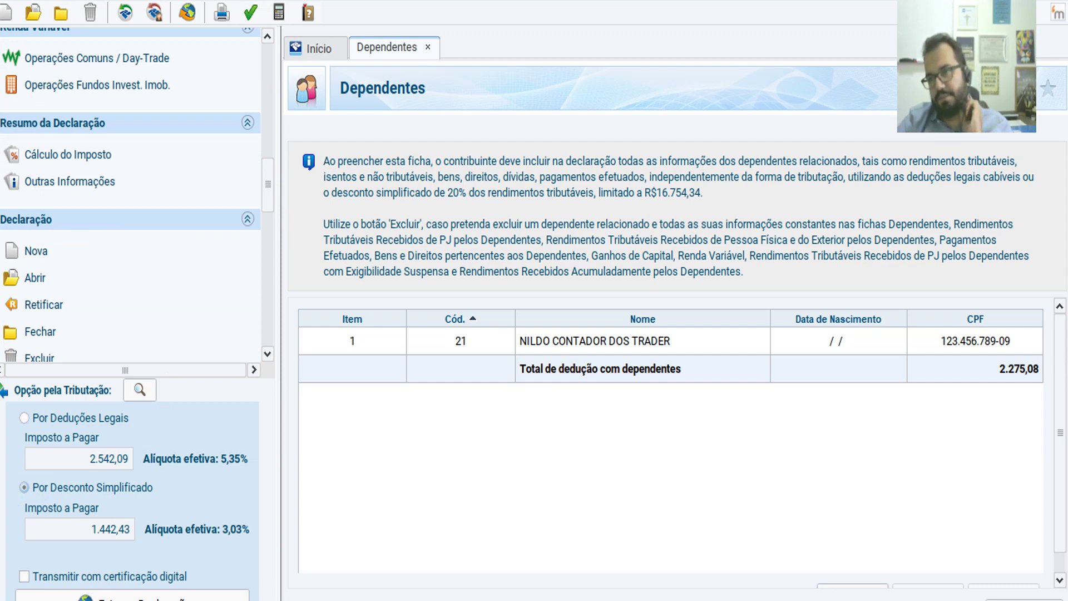
Step: Switch to the Excel workbook and look through its declaration, required documents and monthly control sheets, ending on the CONTEUDO sheet
{"action": "key", "text": "alt+Tab"}
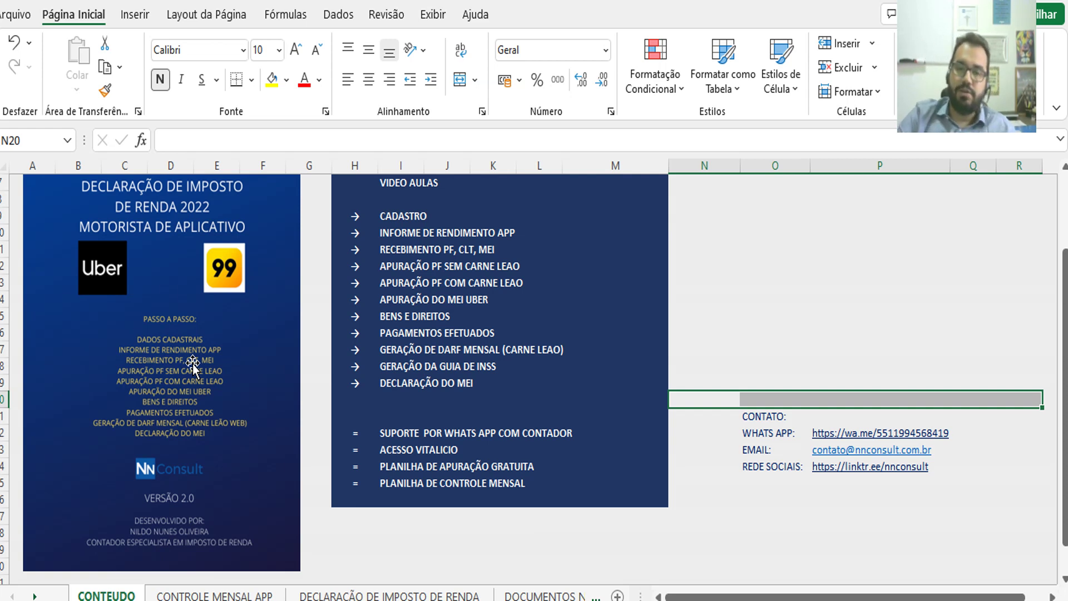
{"action": "scroll", "coordinate": [556, 414], "scroll_direction": "up", "scroll_amount": 2}
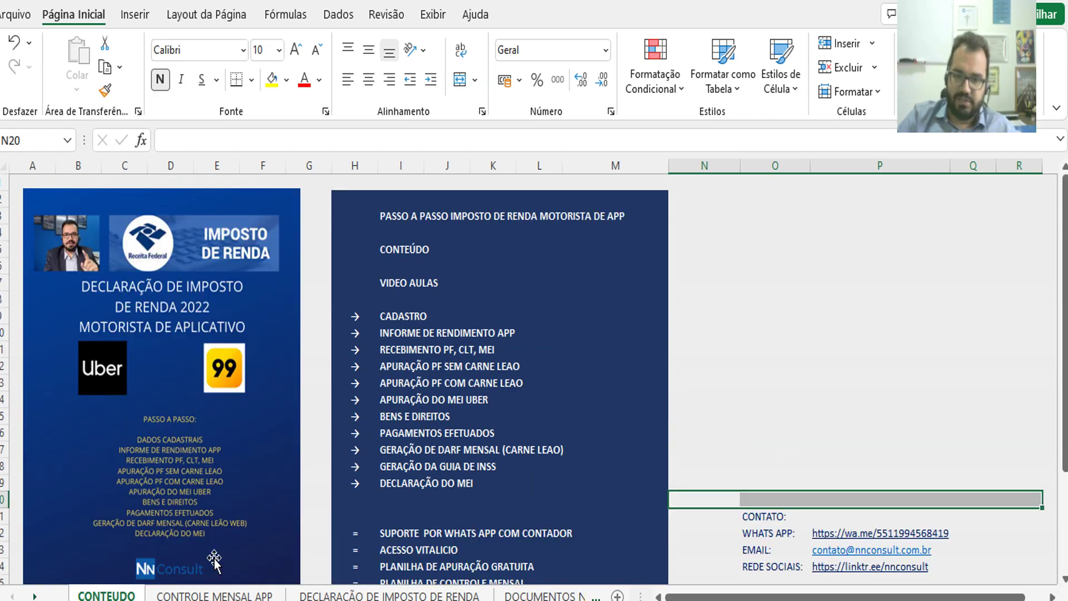
{"action": "left_click", "coordinate": [212, 594]}
{"action": "left_click", "coordinate": [381, 593]}
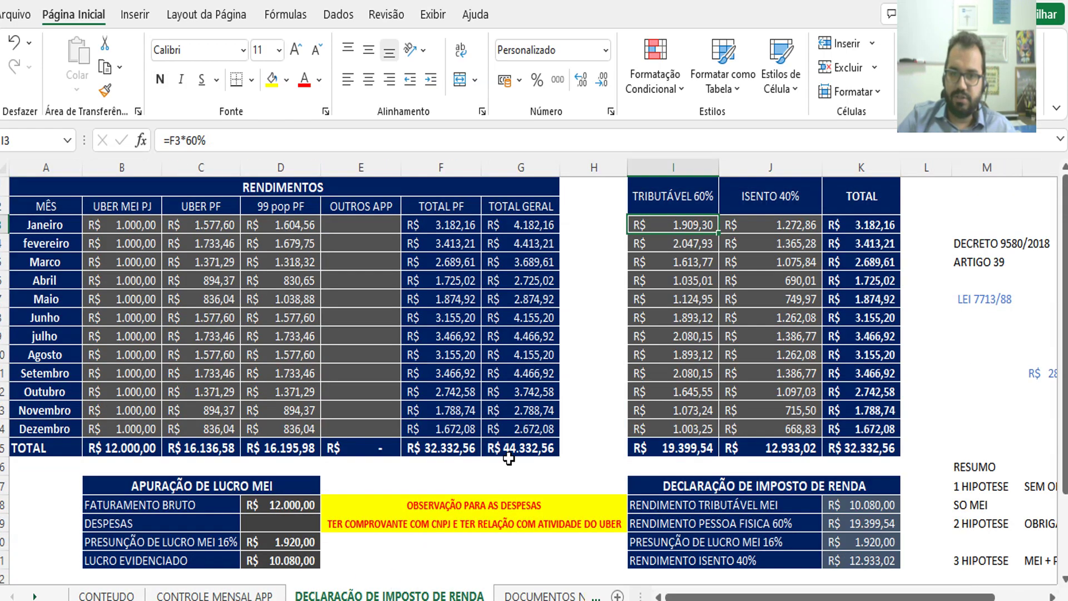
{"action": "left_click", "coordinate": [543, 595]}
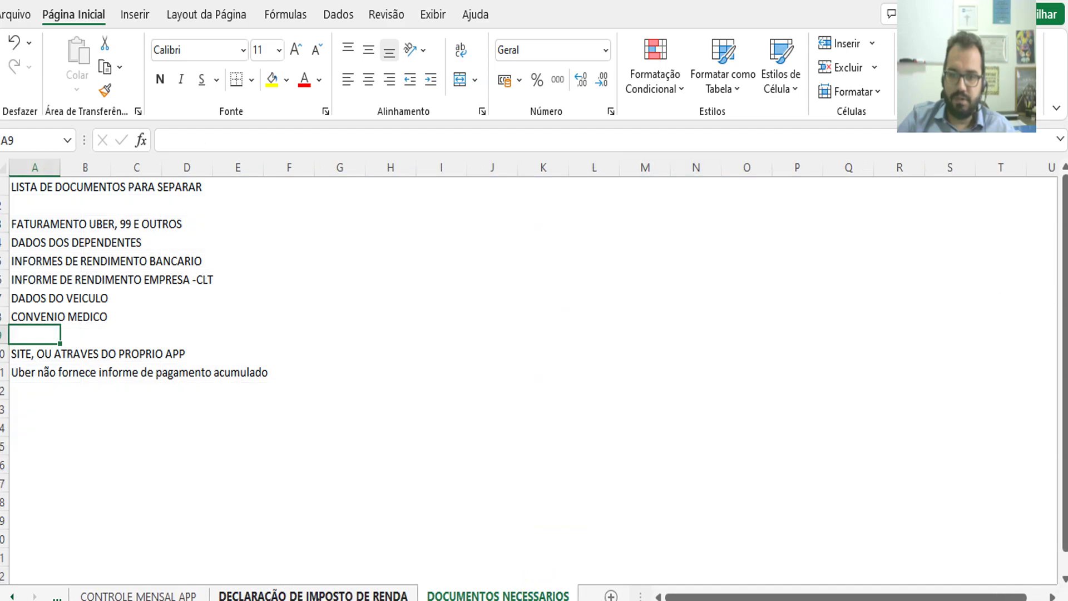
{"action": "left_click", "coordinate": [320, 595]}
{"action": "left_click", "coordinate": [145, 595]}
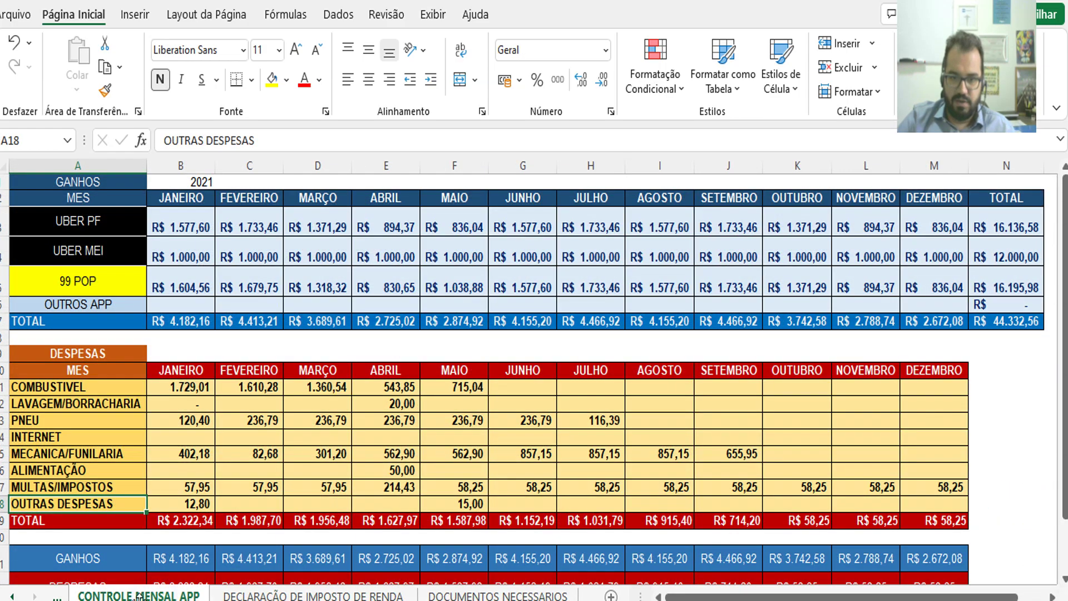
{"action": "left_click", "coordinate": [59, 597]}
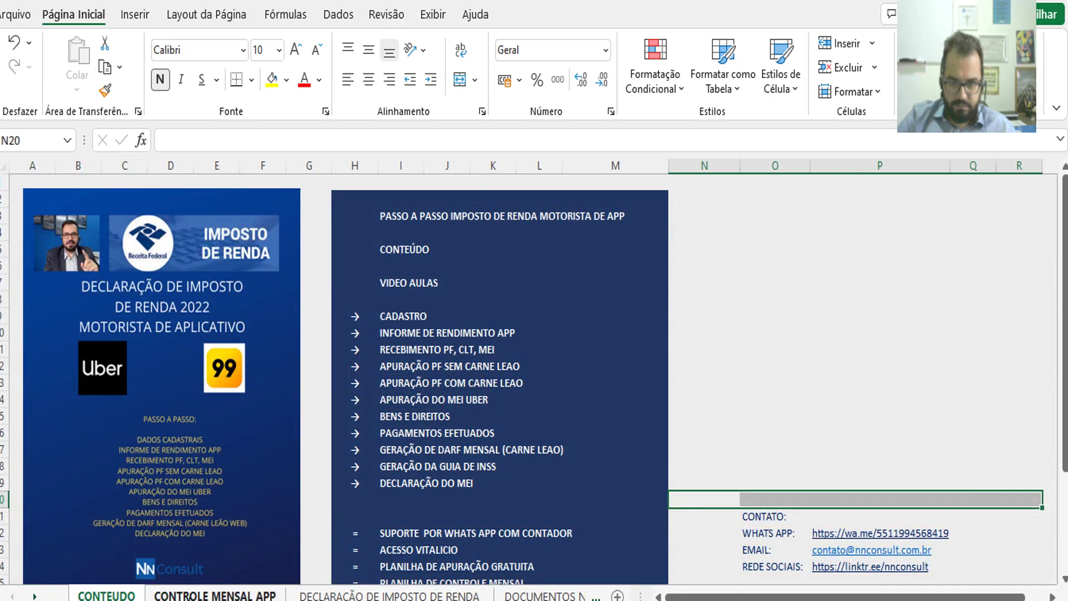
Step: Open the CONTROLE MENSAL APP sheet and examine how earnings and expenses lead to the January and February net totals
{"action": "left_click", "coordinate": [283, 597]}
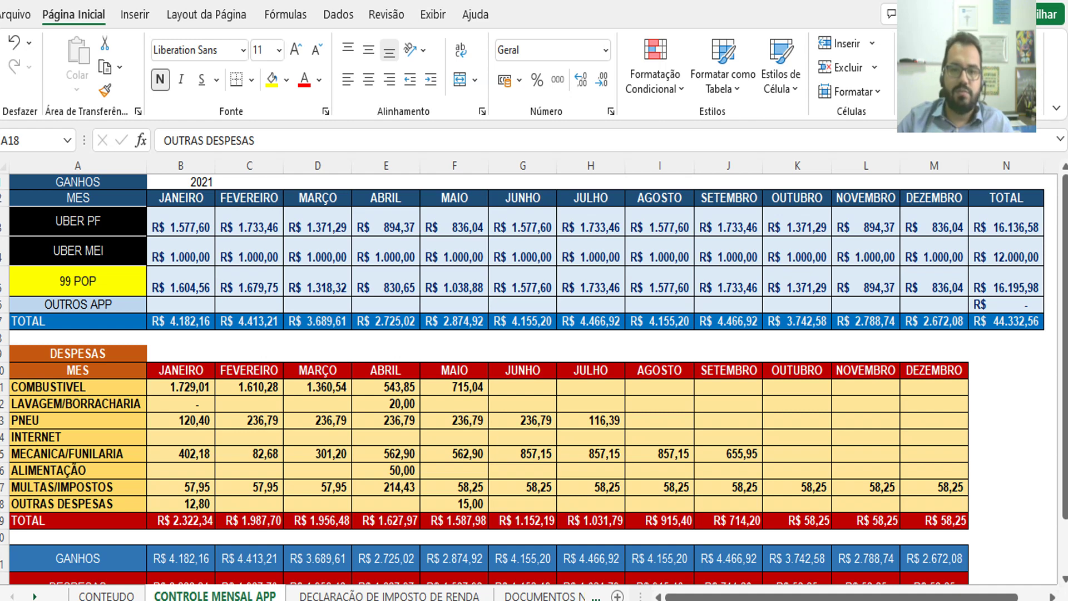
{"action": "scroll", "coordinate": [299, 365], "scroll_direction": "down", "scroll_amount": 2}
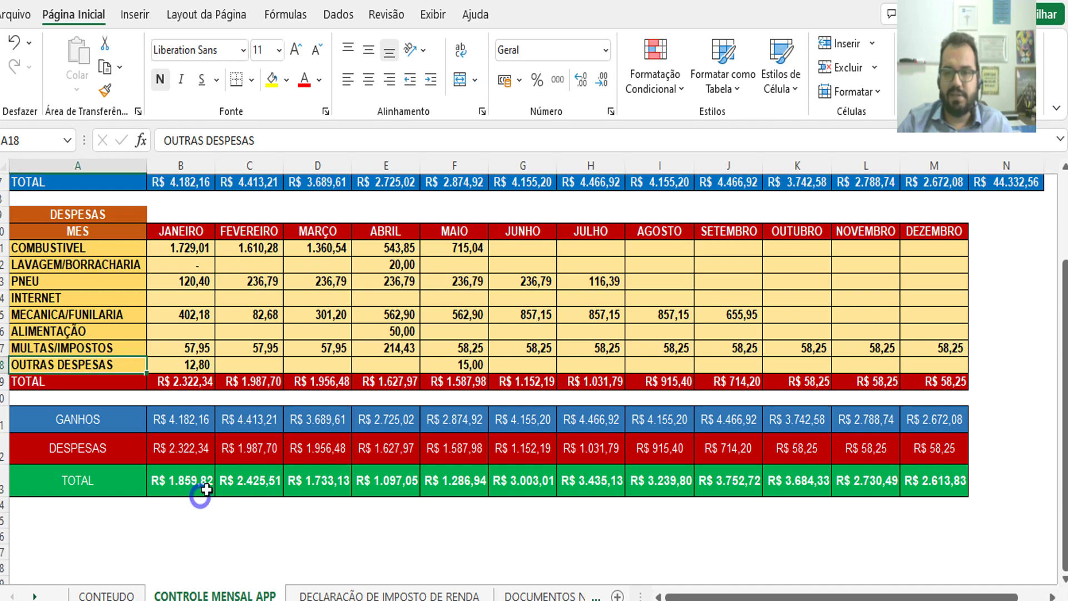
{"action": "scroll", "coordinate": [177, 312], "scroll_direction": "up", "scroll_amount": 3}
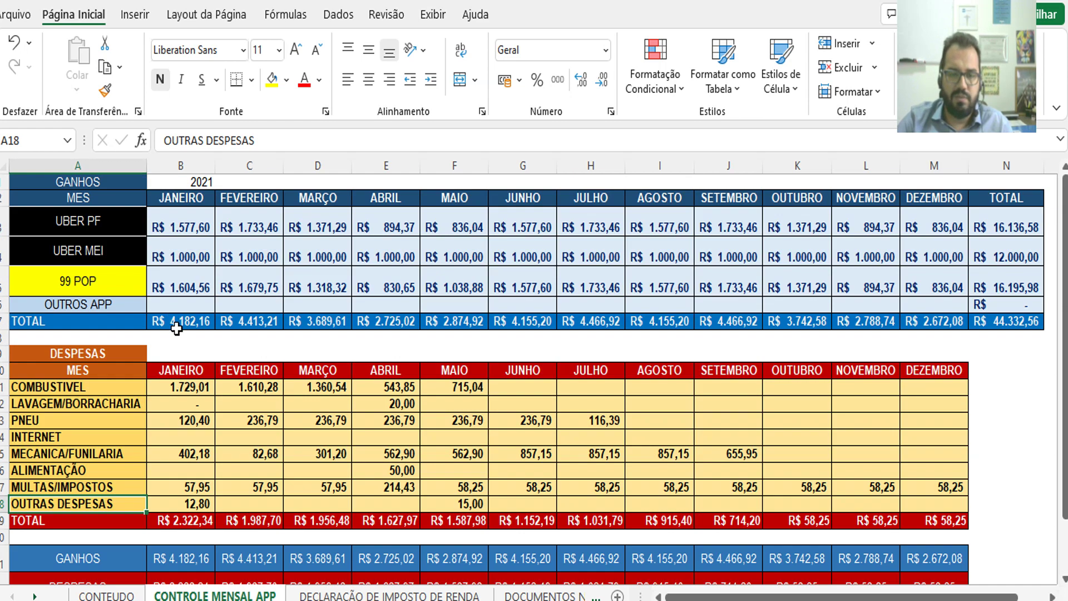
{"action": "scroll", "coordinate": [176, 328], "scroll_direction": "down", "scroll_amount": 3}
{"action": "scroll", "coordinate": [176, 328], "scroll_direction": "down", "scroll_amount": 2}
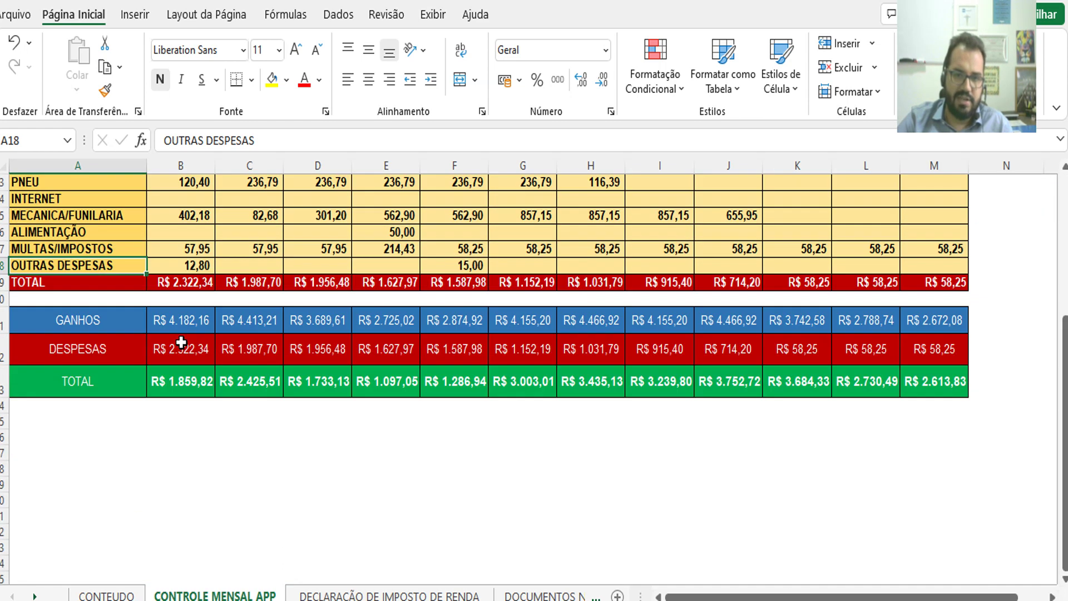
{"action": "left_click", "coordinate": [182, 383]}
{"action": "left_click", "coordinate": [247, 382]}
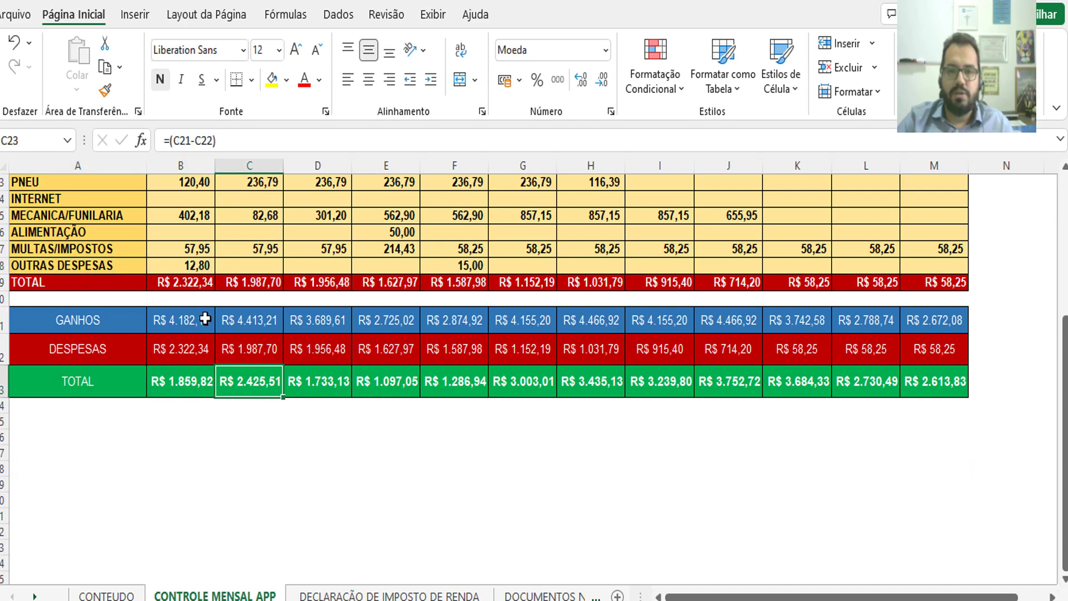
Step: Compare the earnings and expense tables with the net totals for March, April, June and January
{"action": "scroll", "coordinate": [178, 256], "scroll_direction": "up", "scroll_amount": 1}
{"action": "scroll", "coordinate": [176, 253], "scroll_direction": "up", "scroll_amount": 3}
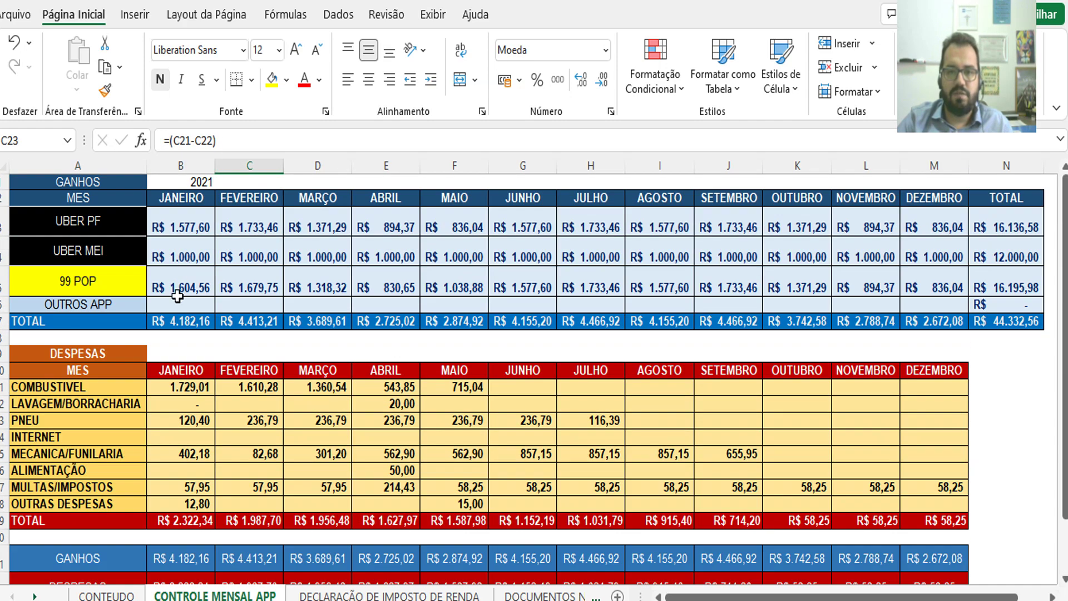
{"action": "scroll", "coordinate": [178, 334], "scroll_direction": "down", "scroll_amount": 1}
{"action": "scroll", "coordinate": [179, 383], "scroll_direction": "down", "scroll_amount": 3}
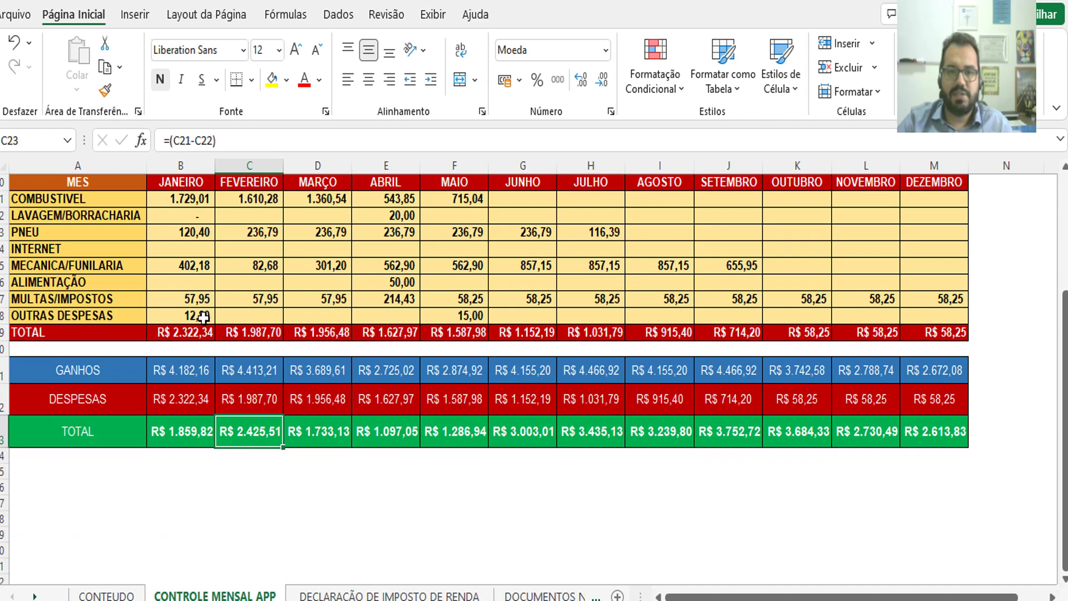
{"action": "left_click", "coordinate": [303, 431]}
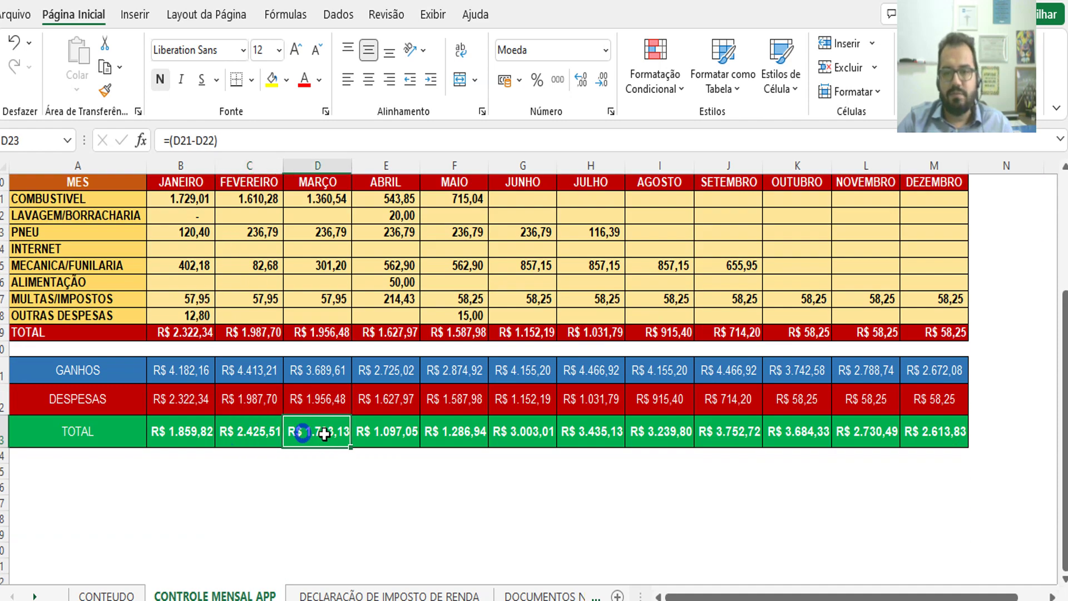
{"action": "left_click", "coordinate": [386, 431]}
{"action": "left_click", "coordinate": [501, 432]}
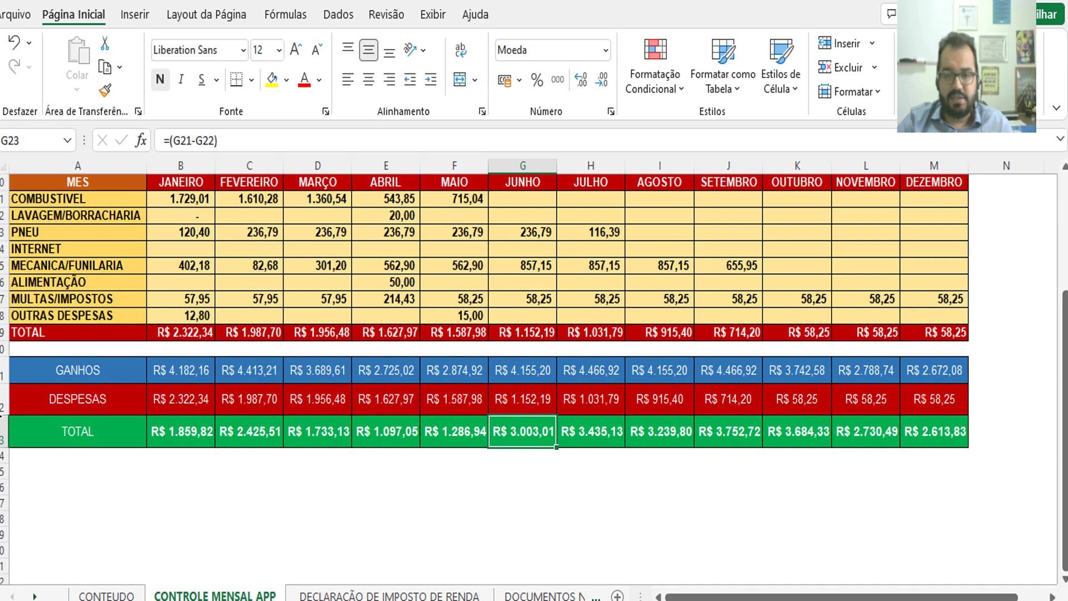
{"action": "left_click", "coordinate": [189, 431]}
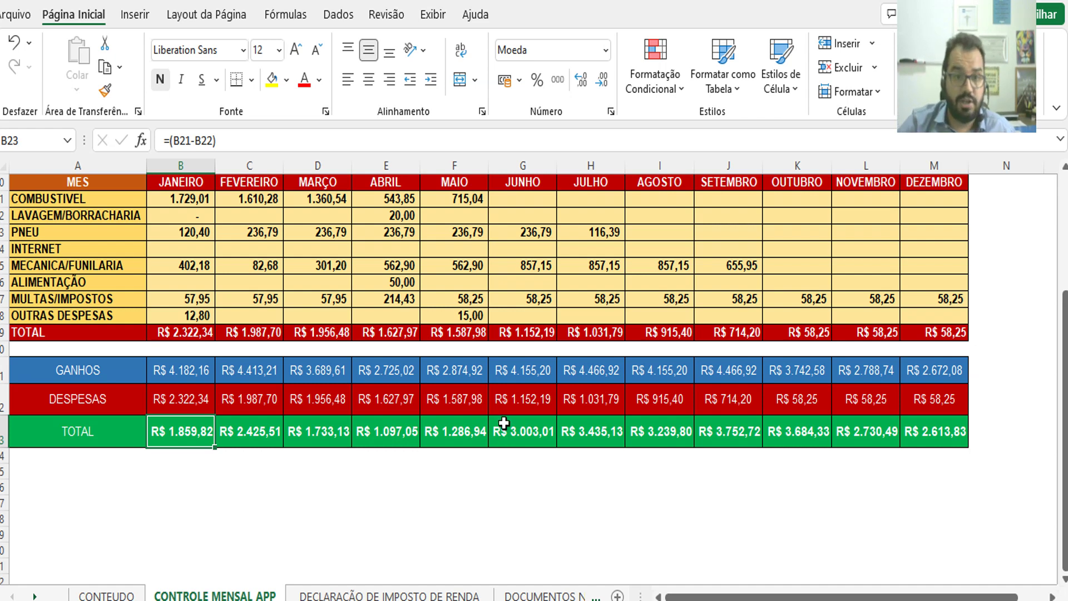
Step: Highlight the INTERNET and MECANICA/FUNILARIA expense categories and review them against the earnings table
{"action": "left_click", "coordinate": [119, 256]}
{"action": "left_click_drag", "start_coordinate": [119, 256], "coordinate": [118, 266]}
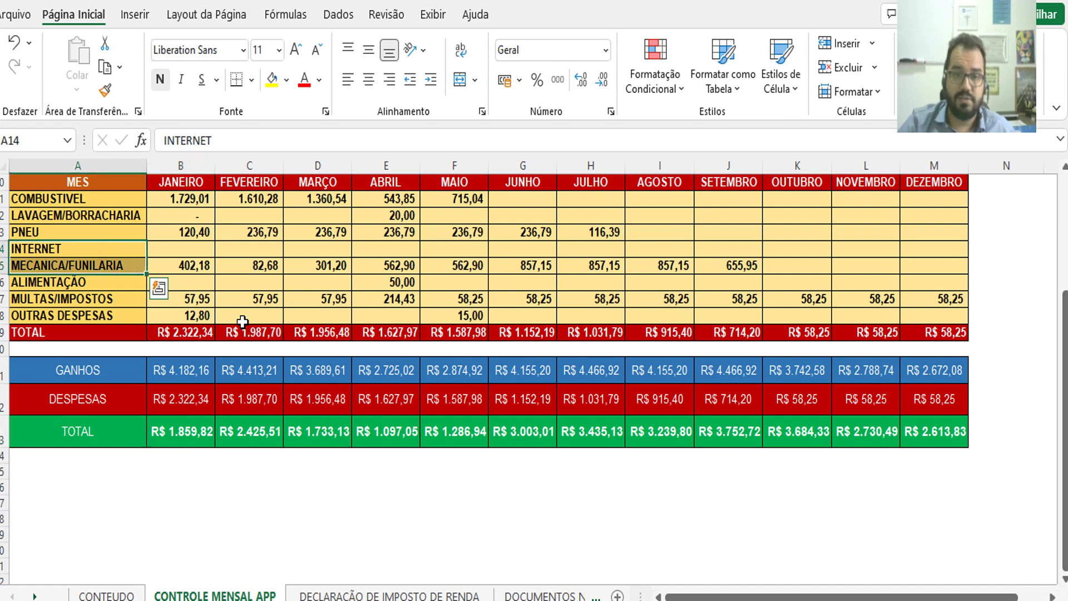
{"action": "scroll", "coordinate": [323, 330], "scroll_direction": "up", "scroll_amount": 3}
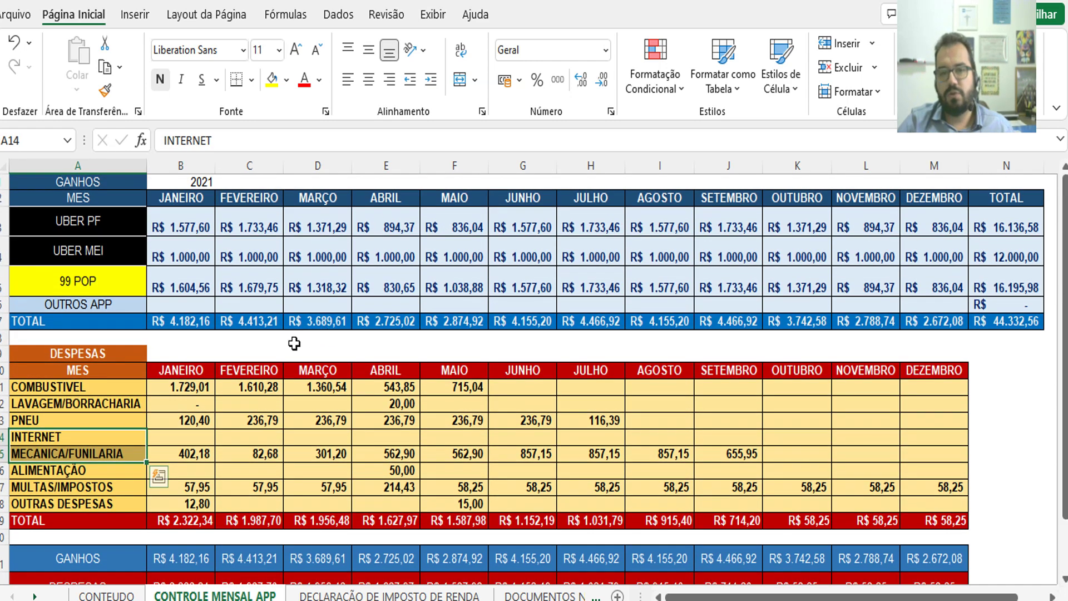
Step: Open the DECLARAÇÃO DE IMPOSTO DE RENDA sheet and select the WhatsApp contact number below the summary tables
{"action": "left_click", "coordinate": [389, 595]}
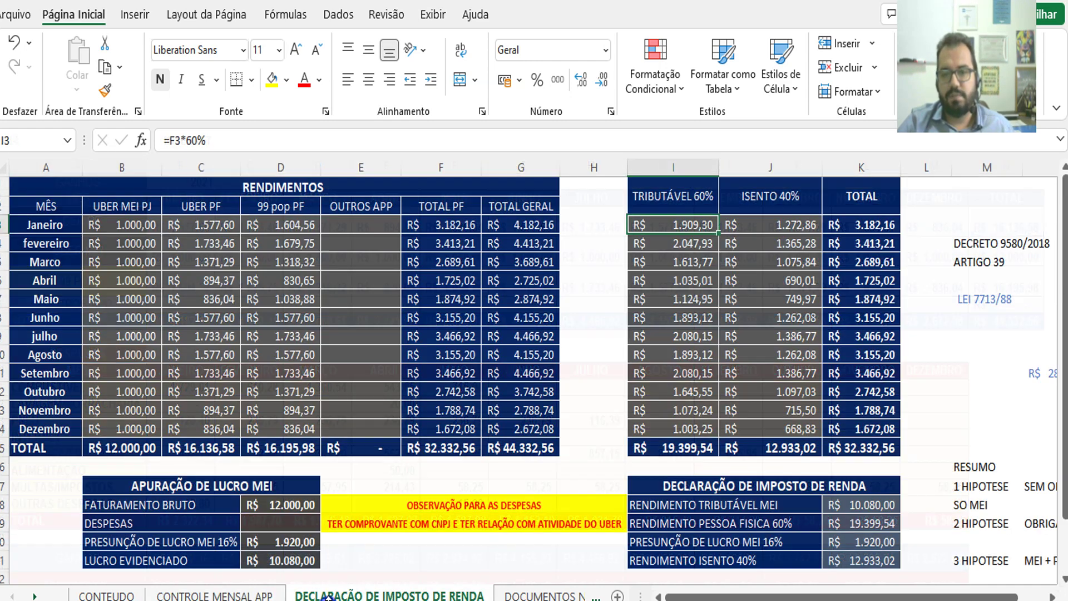
{"action": "scroll", "coordinate": [899, 365], "scroll_direction": "down", "scroll_amount": 3}
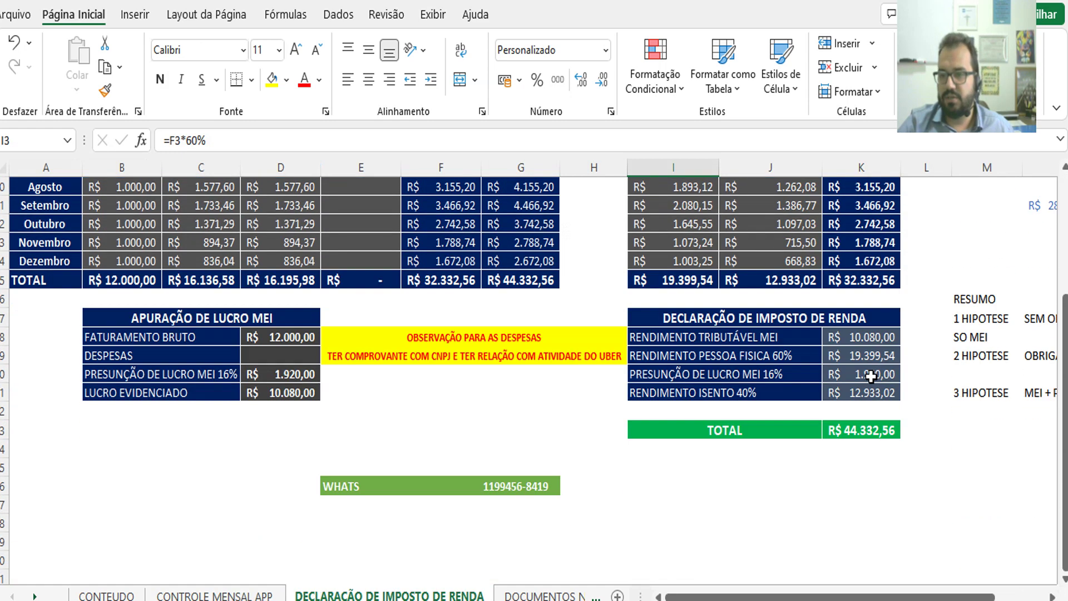
{"action": "left_click", "coordinate": [535, 493]}
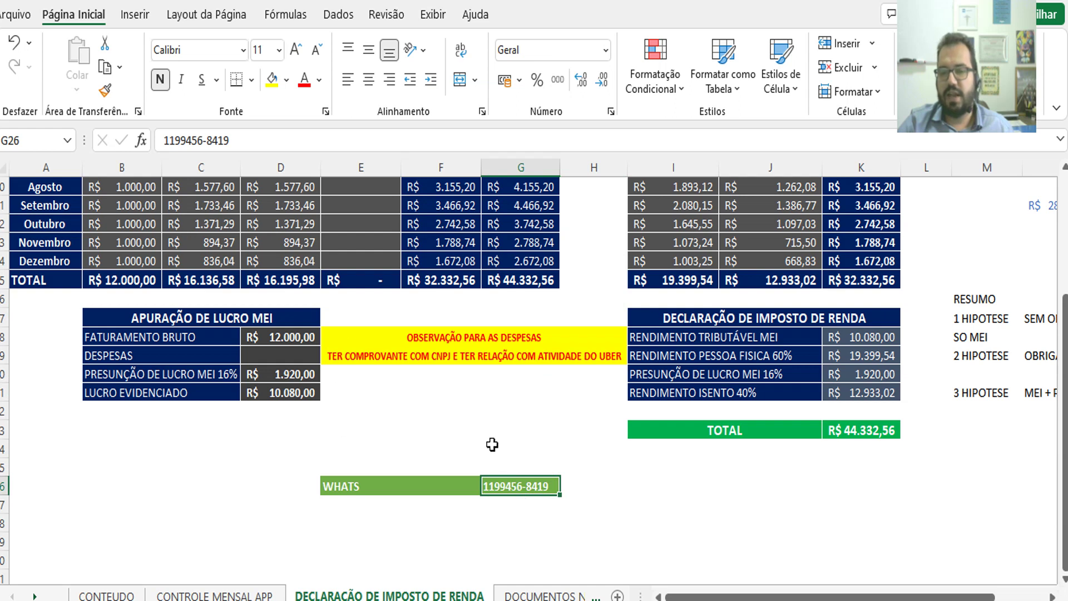